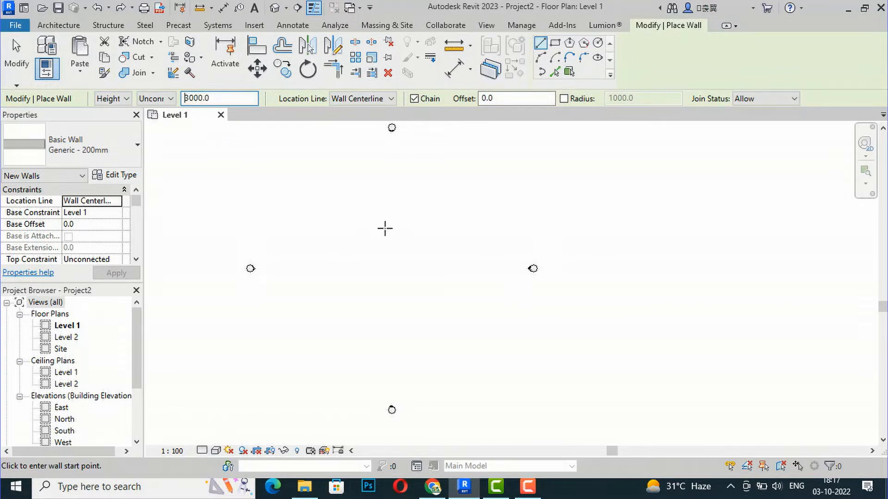
Step: Draw a rectangular room of Generic - 200mm walls on Level 1, about 11800 by 5800 mm inside
left_click(555, 43)
left_click(331, 222)
scroll(373, 273, "up", 2)
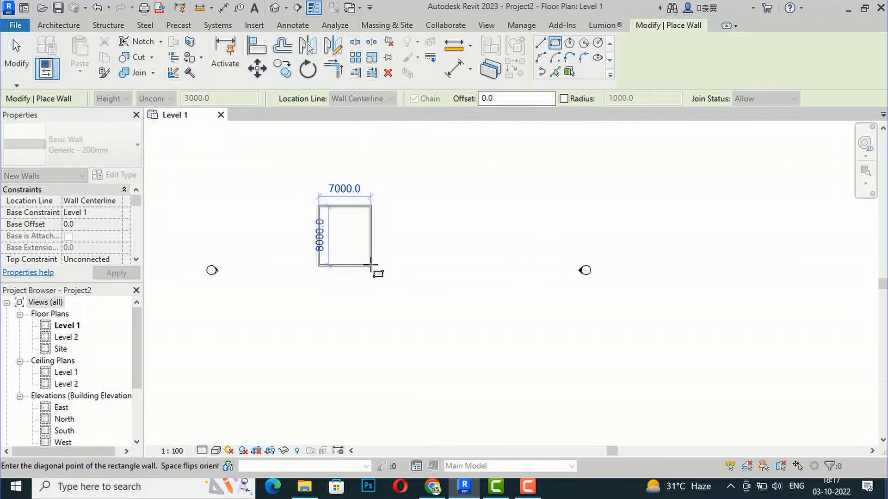
scroll(427, 241, "up", 1)
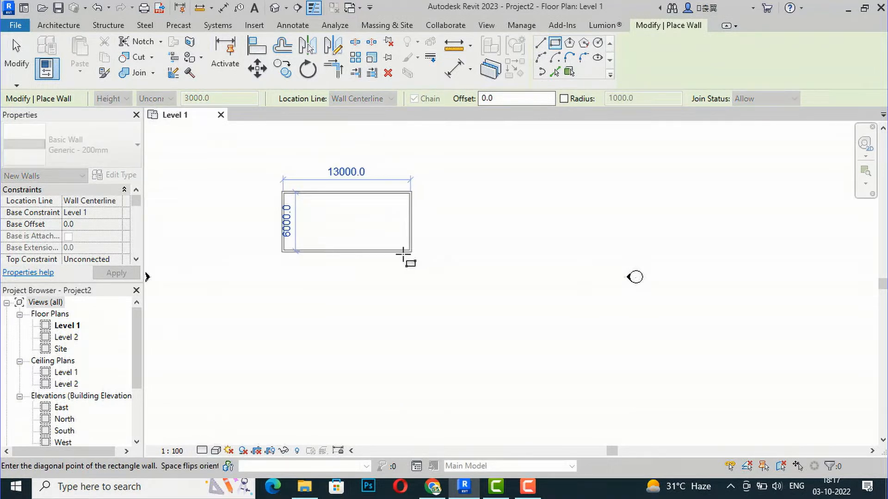
left_click(403, 254)
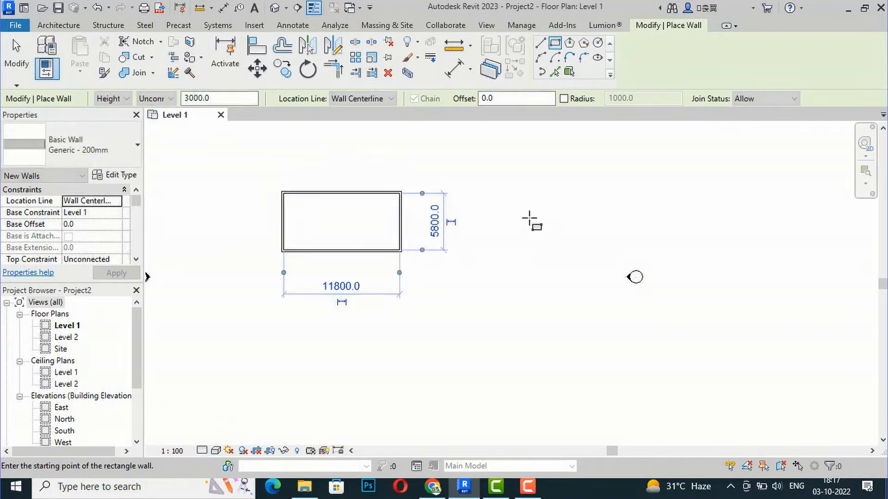
key("Escape")
key("Escape")
scroll(257, 174, "up", 2)
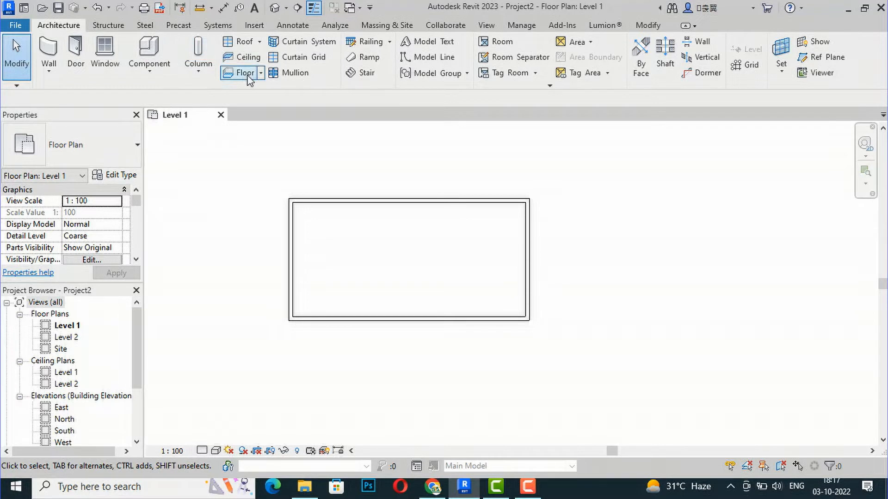
Step: Start a floor, duplicate the Generic 150mm type as "wood floor", and set its structure layer thickness to 50 mm
left_click(244, 74)
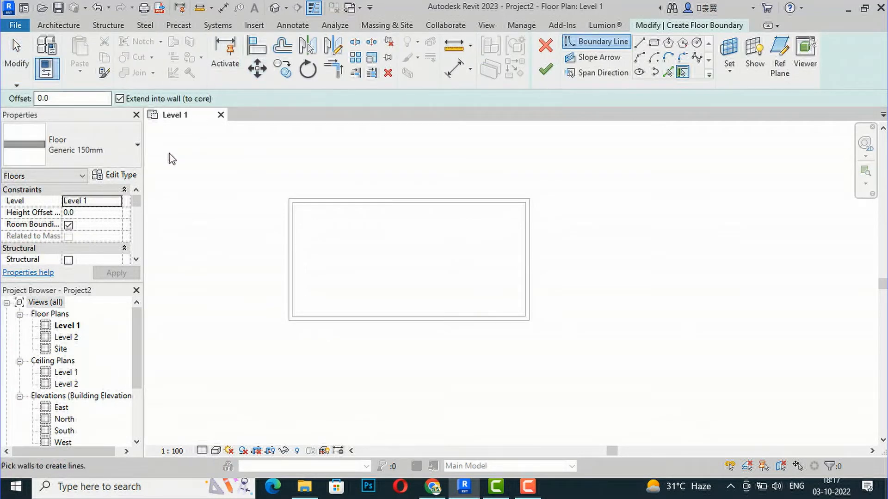
left_click(126, 176)
left_click(514, 127)
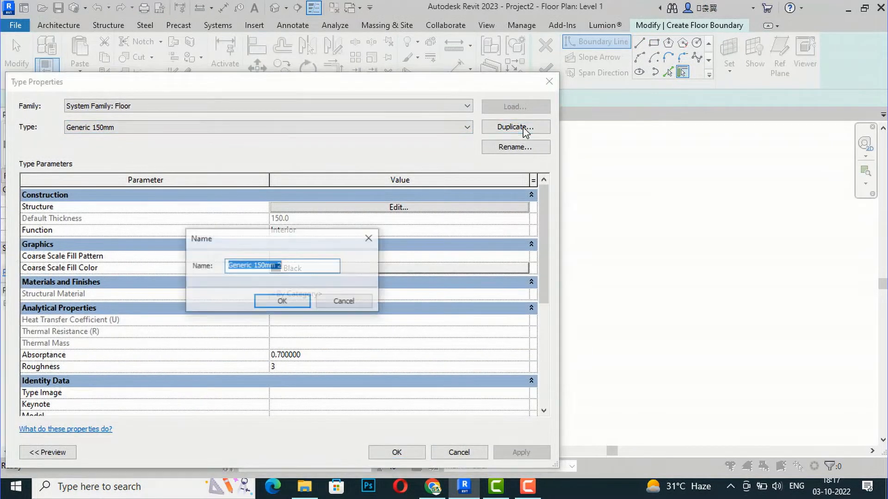
type("wood floor")
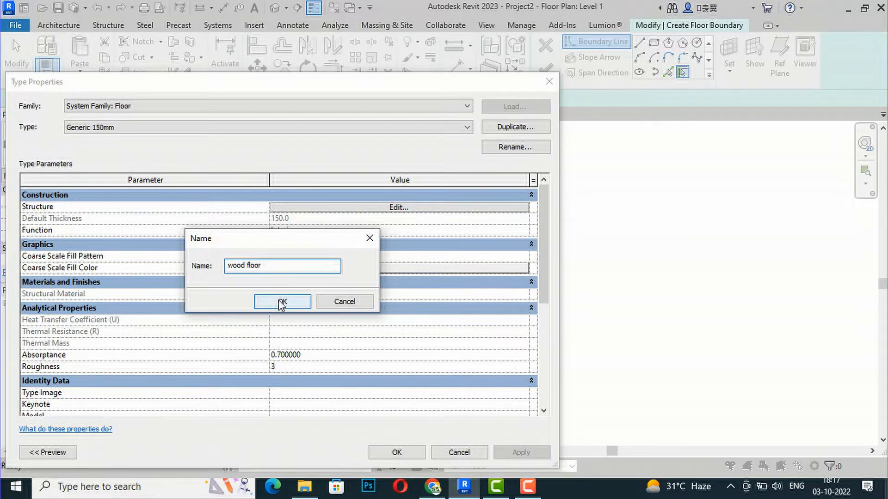
left_click(282, 302)
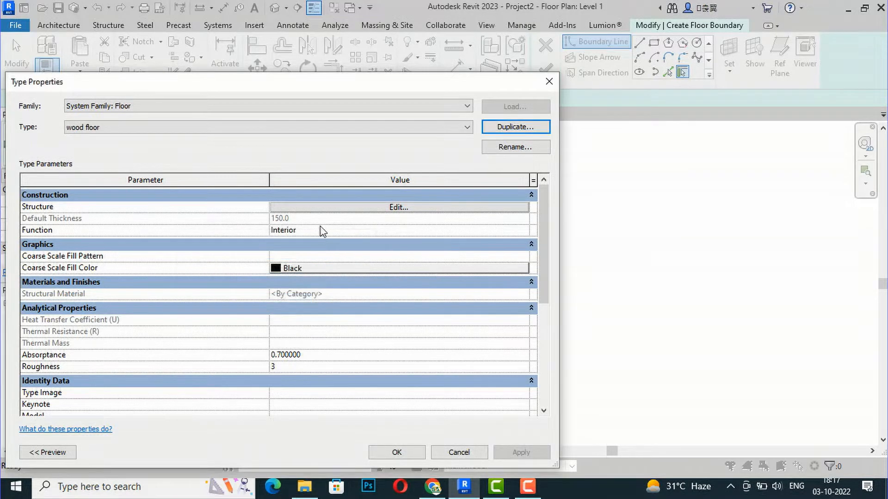
left_click(334, 208)
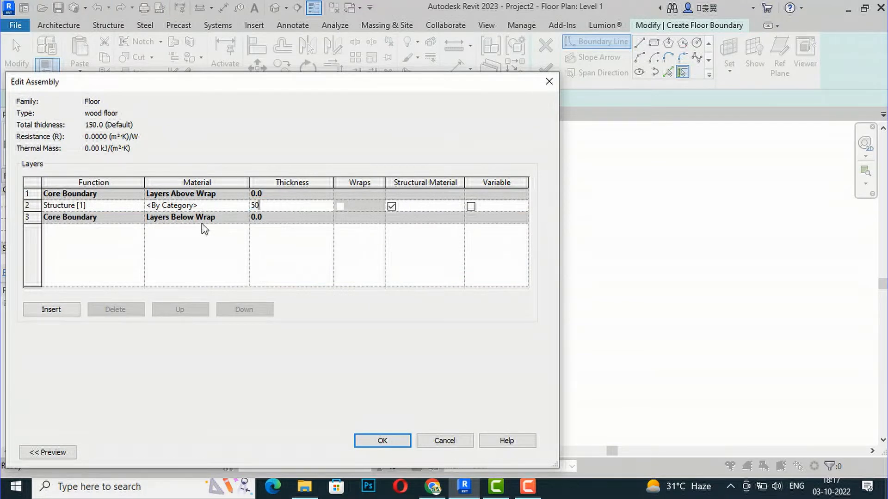
Step: Create a new material for the floor's structure layer and name it "wood floor"
left_click(231, 205)
left_click(245, 205)
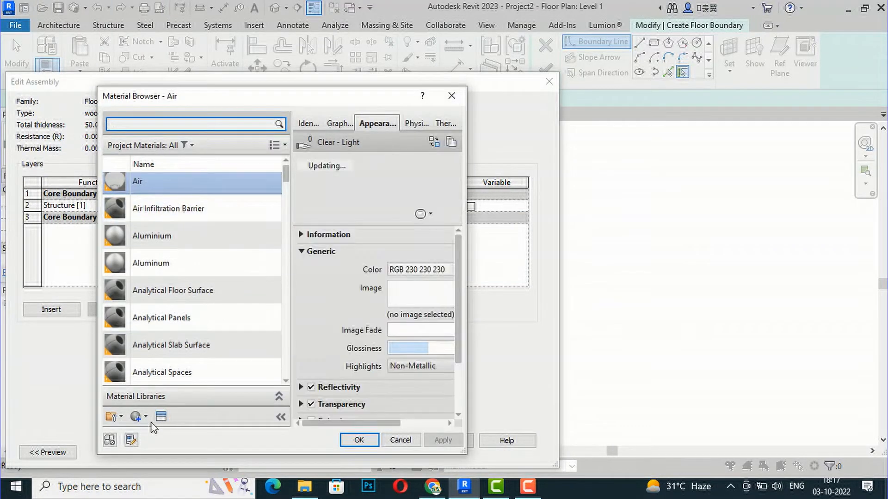
left_click(145, 417)
left_click(164, 432)
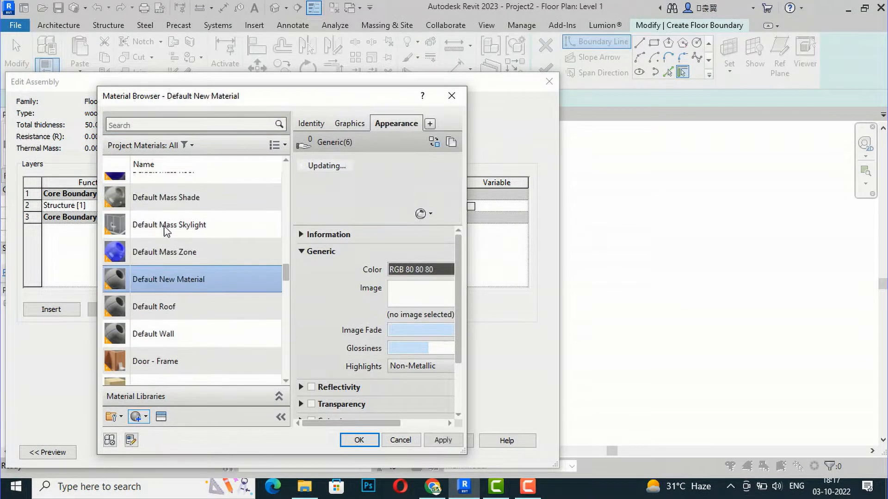
right_click(164, 284)
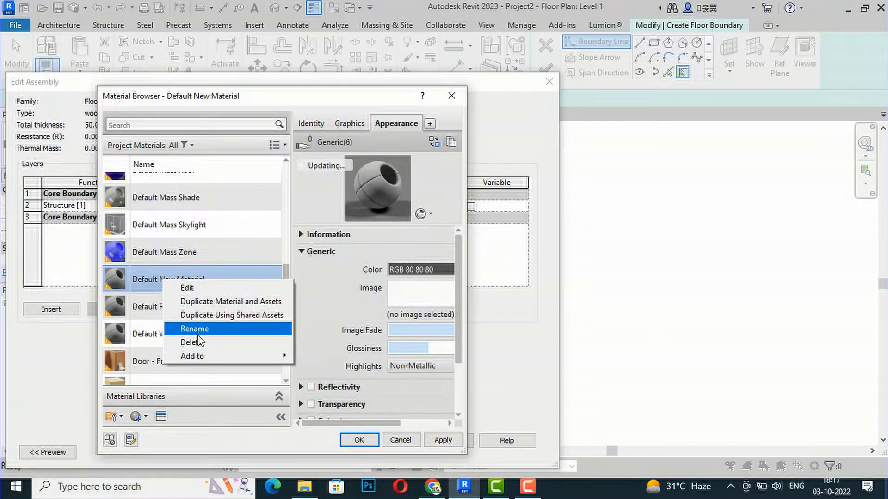
left_click(198, 329)
type("woo")
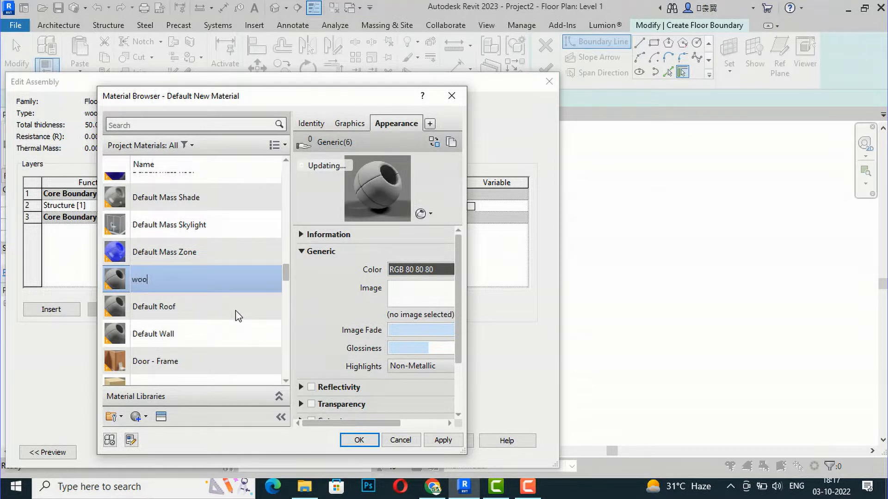
type("d f")
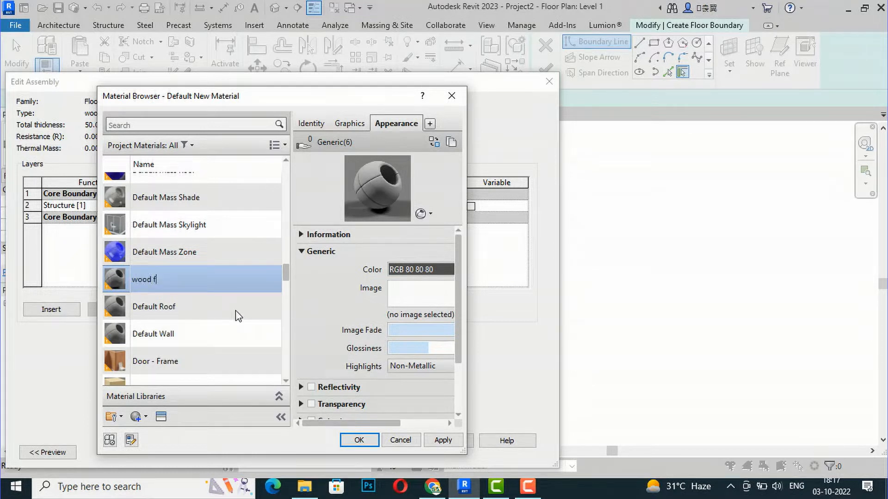
type("loor")
Step: Search the appearance assets for "wood floor", apply Beechwood - Chocolate Brown to the new material, and accept the floor type
left_click(161, 417)
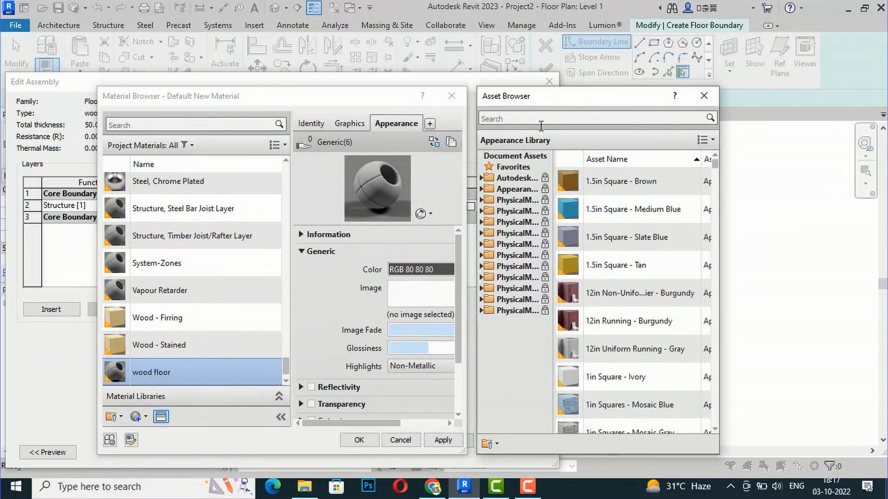
left_click(542, 119)
type("wood floor")
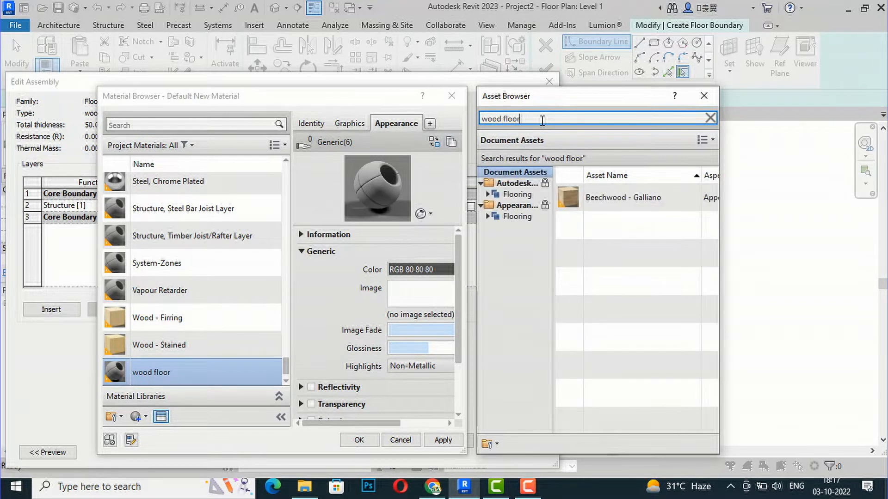
left_click(517, 216)
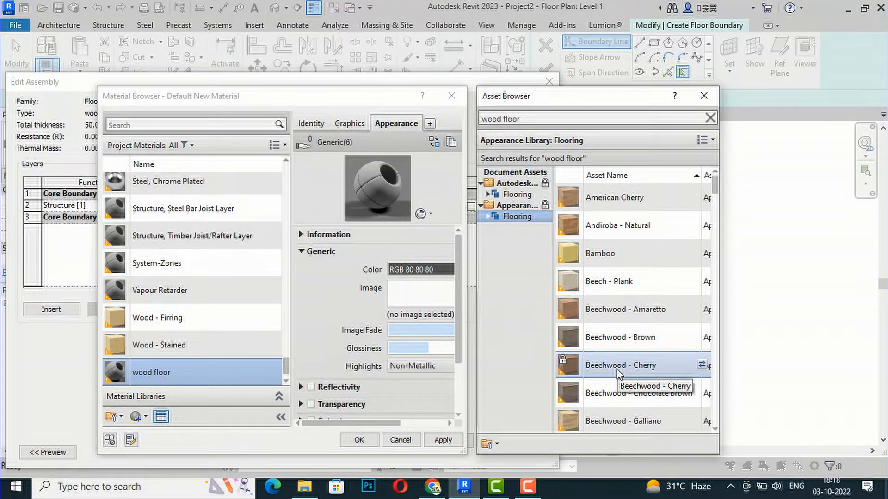
double_click(619, 394)
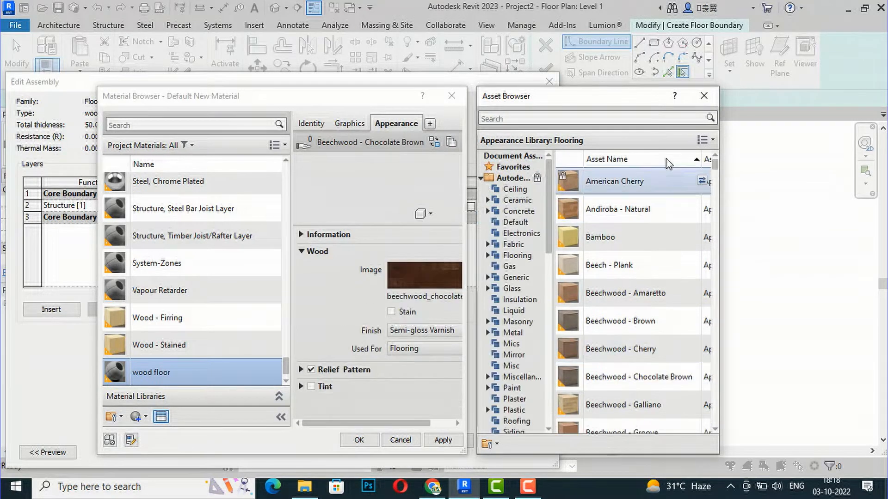
left_click(703, 96)
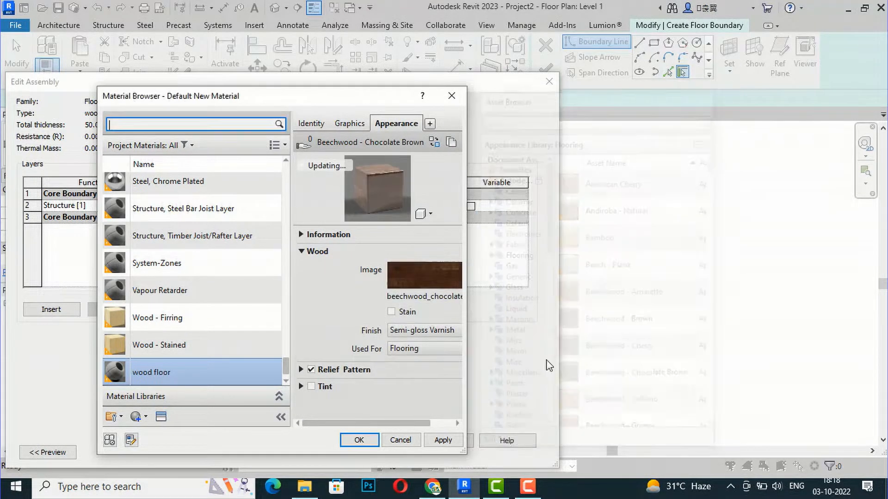
left_click(444, 440)
left_click(371, 442)
left_click(378, 441)
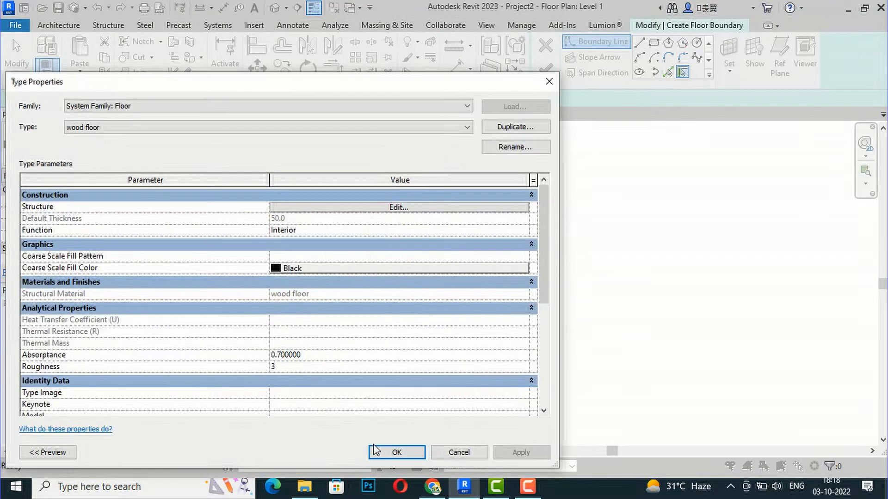
left_click(396, 453)
Step: Sketch a rectangular floor boundary along the inner wall faces of the room and finish the floor
left_click(654, 43)
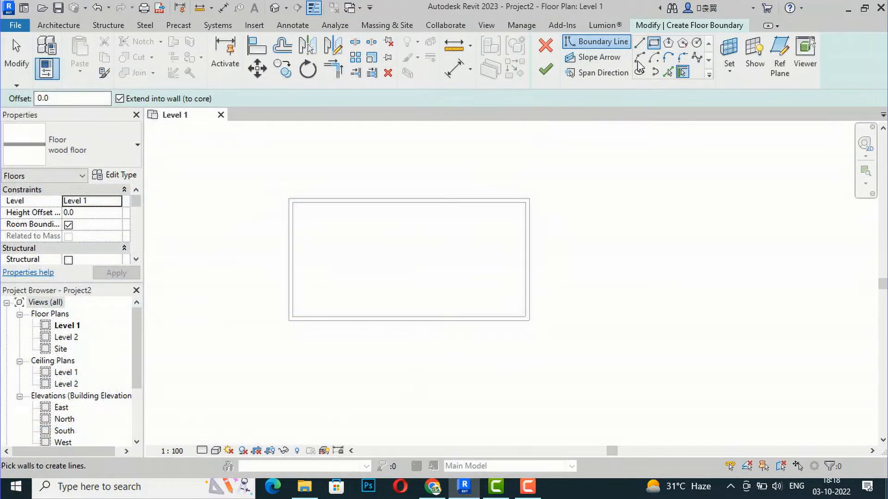
left_click(293, 202)
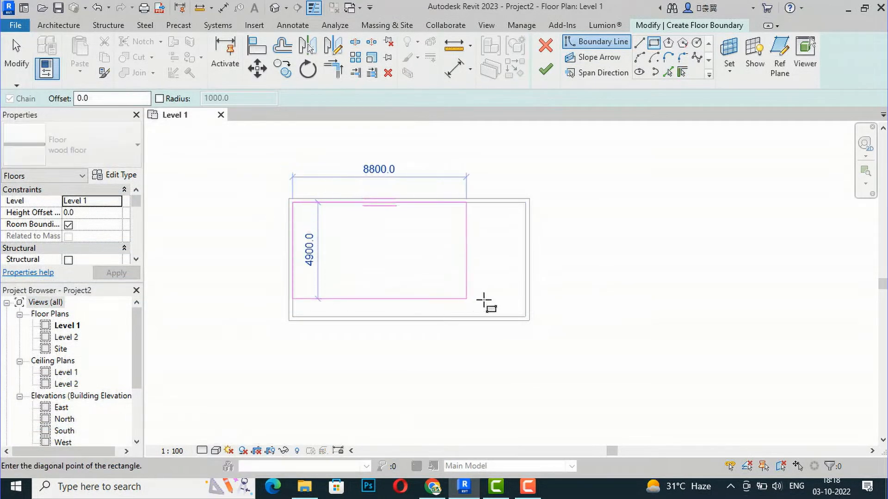
left_click(525, 318)
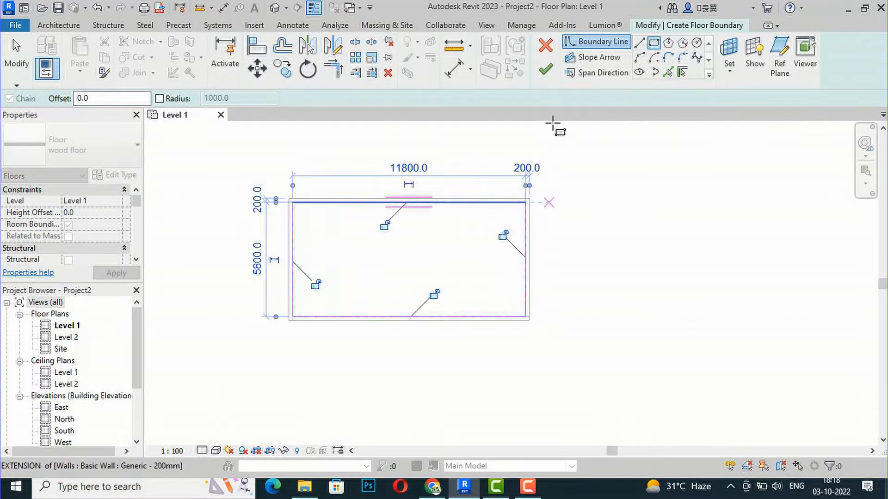
left_click(547, 71)
left_click(639, 279)
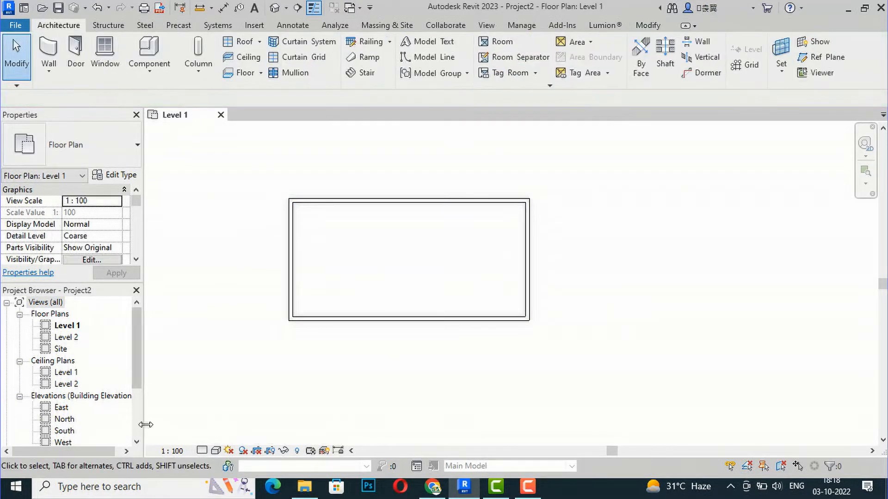
Step: Open the default 3D view and display the room in a realistic visual style to inspect the wood floor
left_click(274, 10)
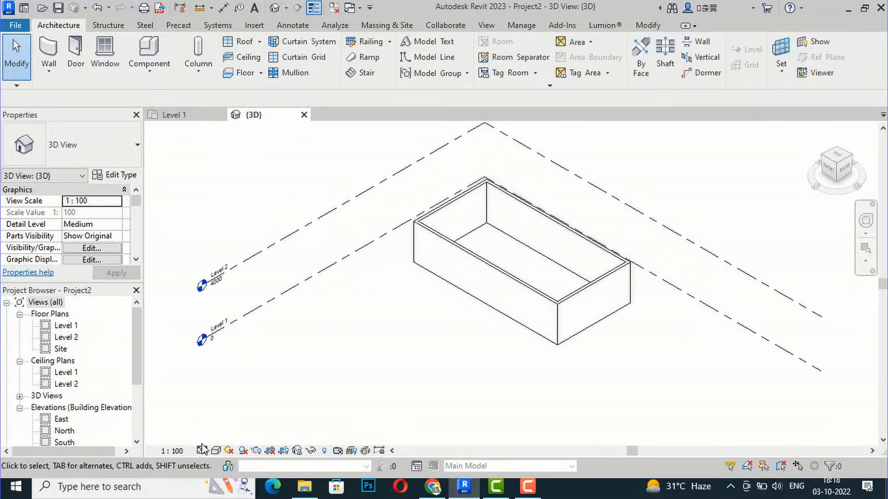
left_click(215, 451)
left_click(240, 437)
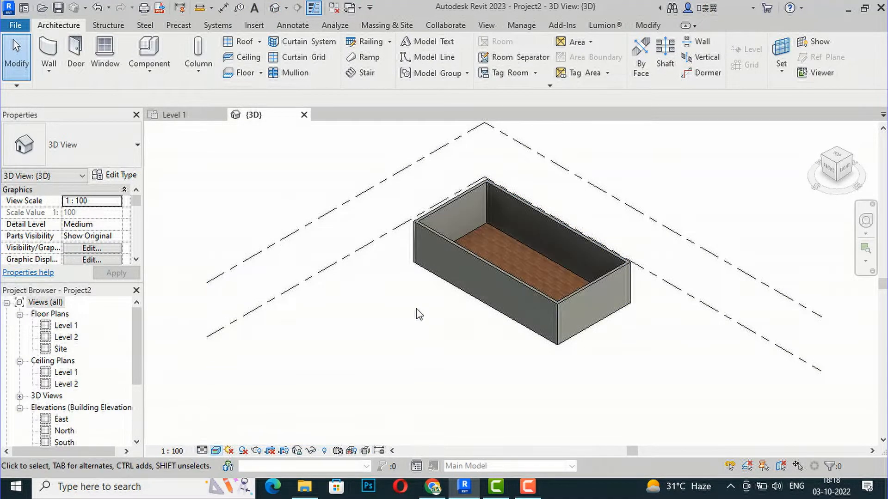
scroll(555, 215, "up", 4)
scroll(523, 307, "up", 2)
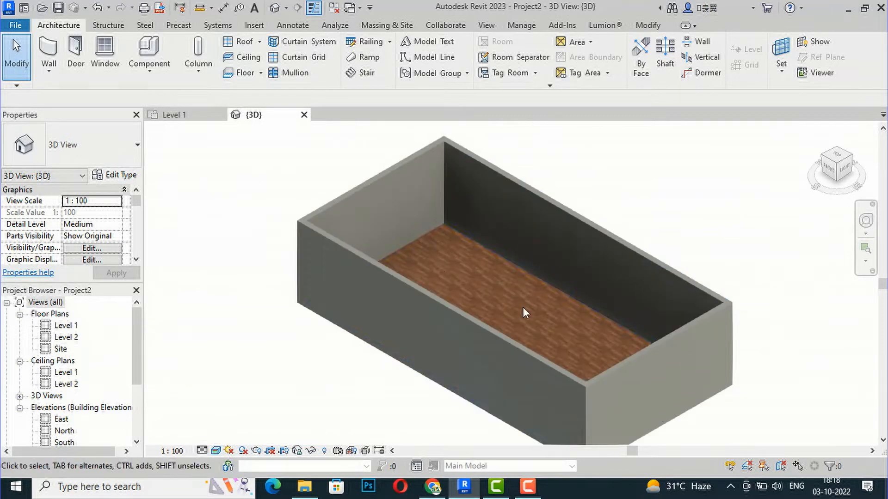
Step: Return to the Level 1 floor plan and open 12_Seaters_Conference_table_16533.rvt from the Downloads folder in Revit
double_click(67, 326)
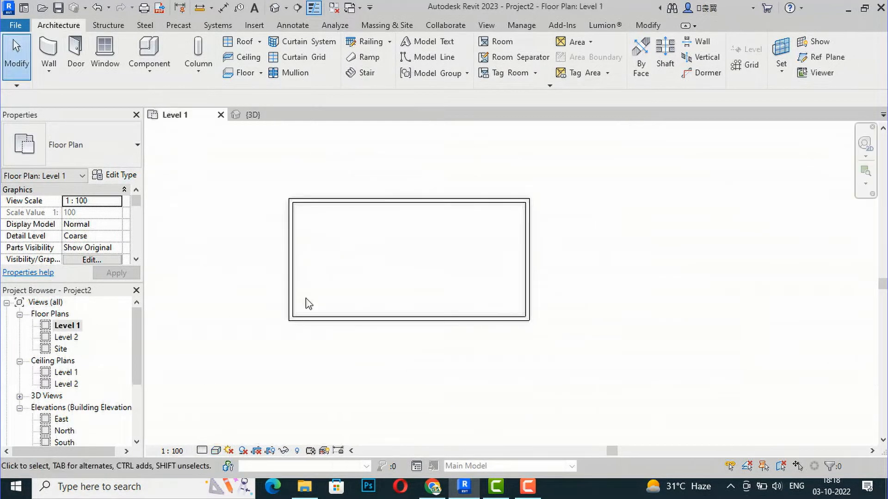
left_click(318, 487)
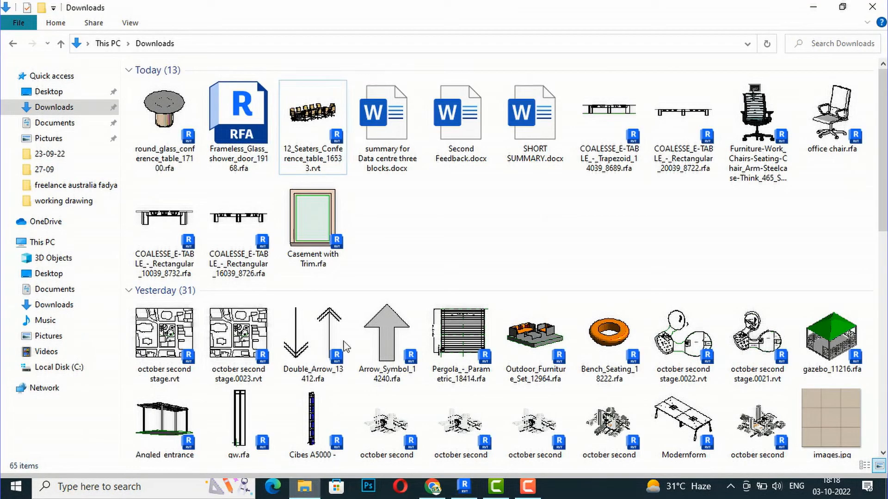
left_click_drag(308, 122, 401, 254)
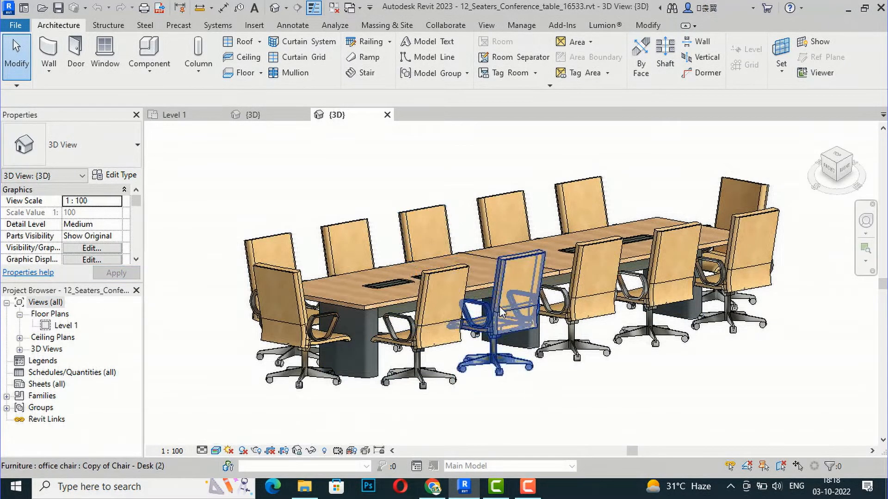
Step: Copy the whole conference table with its chairs and paste it into the middle of the room on Project2's Level 1 plan
scroll(499, 306, "down", 2)
left_click_drag(715, 383, 328, 184)
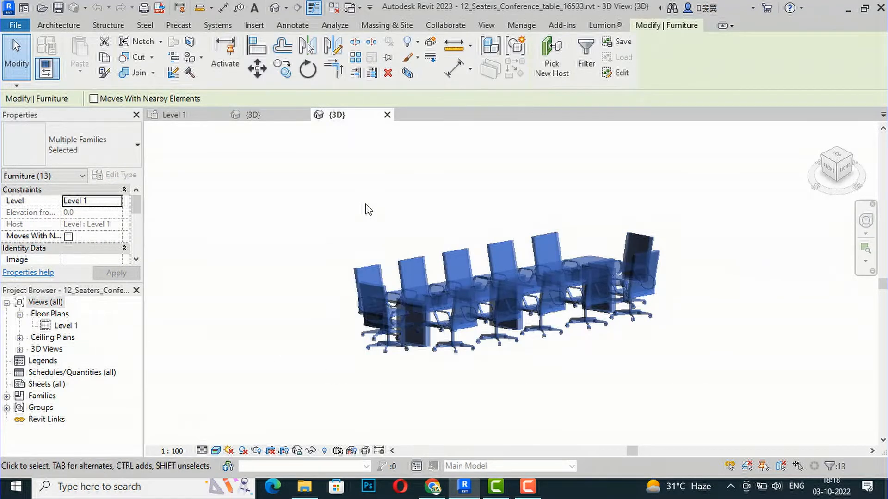
left_click(171, 116)
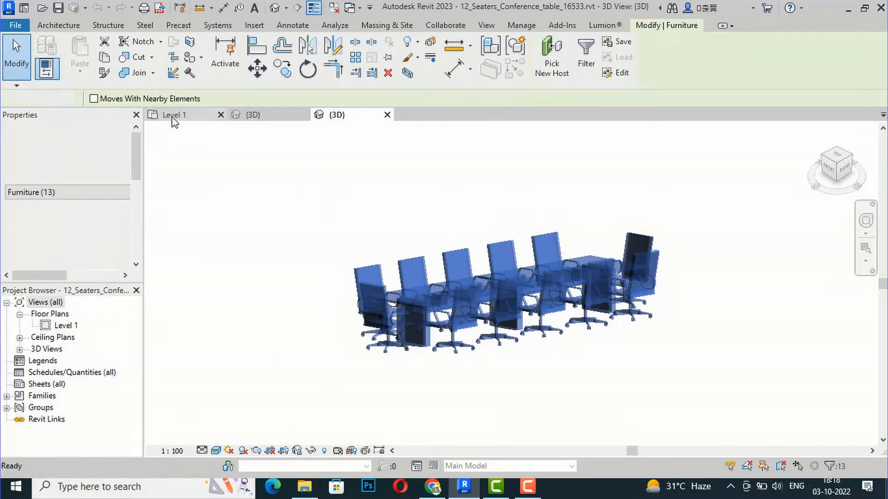
left_click(394, 256)
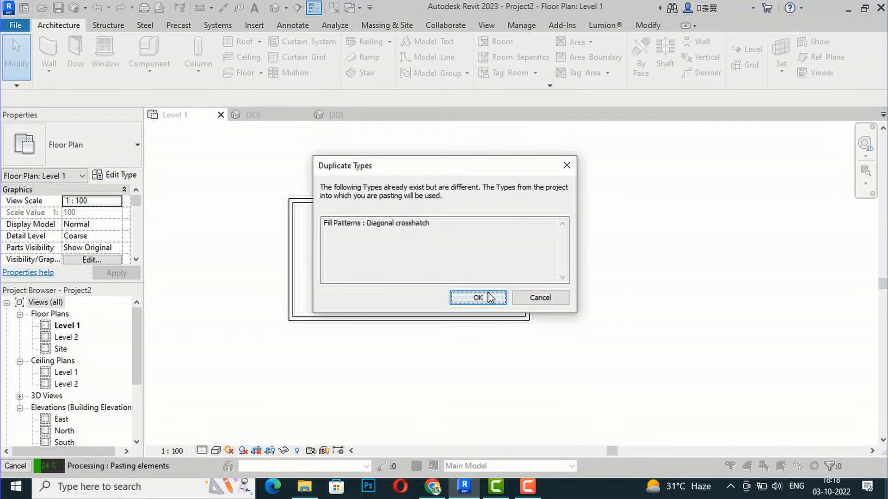
left_click(478, 297)
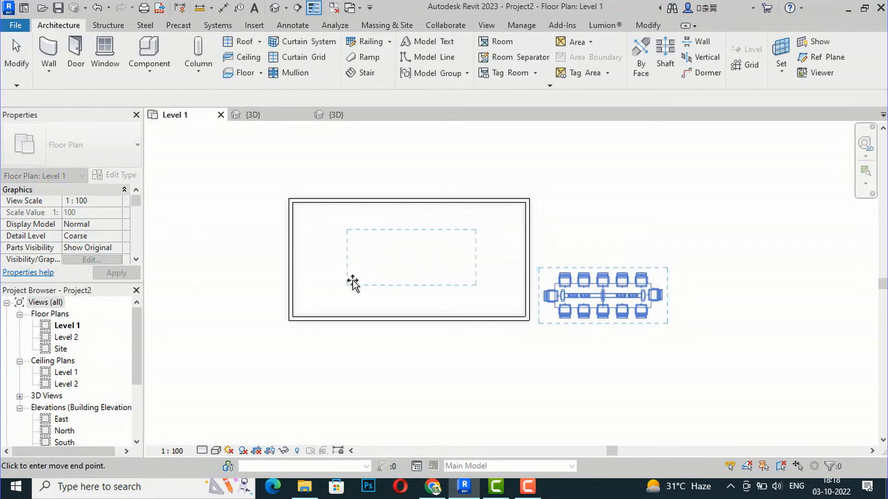
left_click(353, 285)
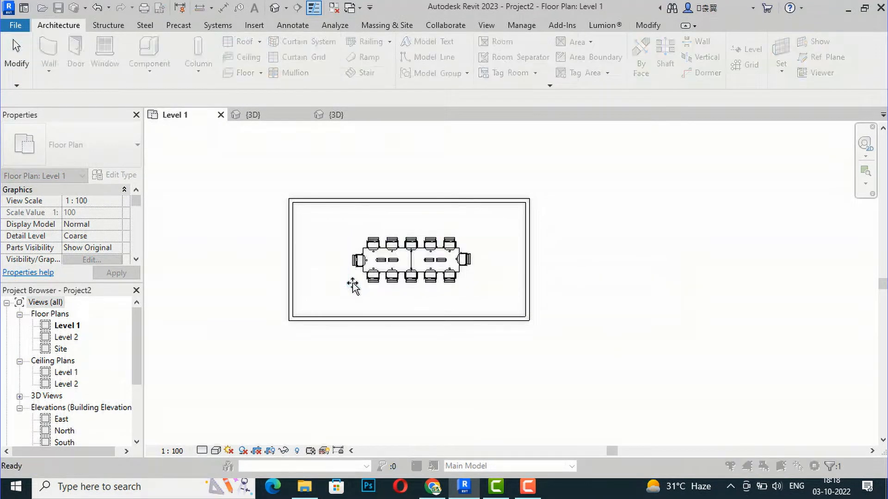
Step: Open the default 3D view and inspect the conference table placed in the room
left_click(606, 335)
left_click(275, 8)
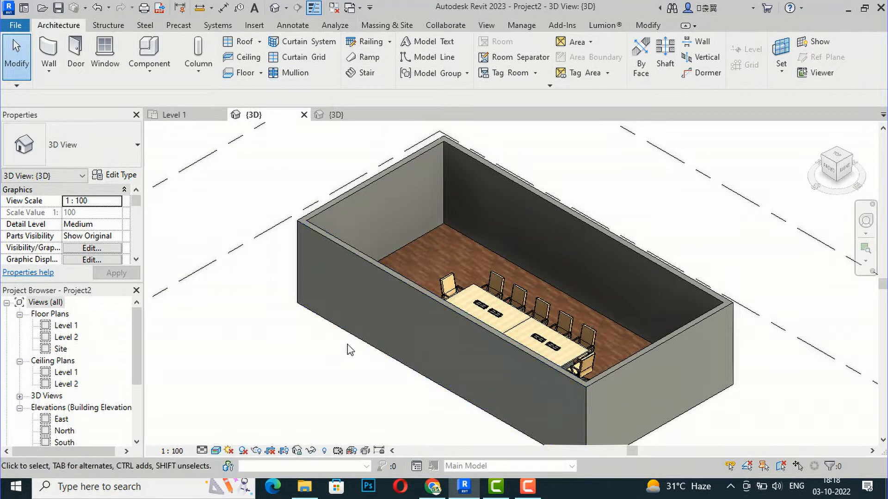
scroll(394, 334, "up", 4)
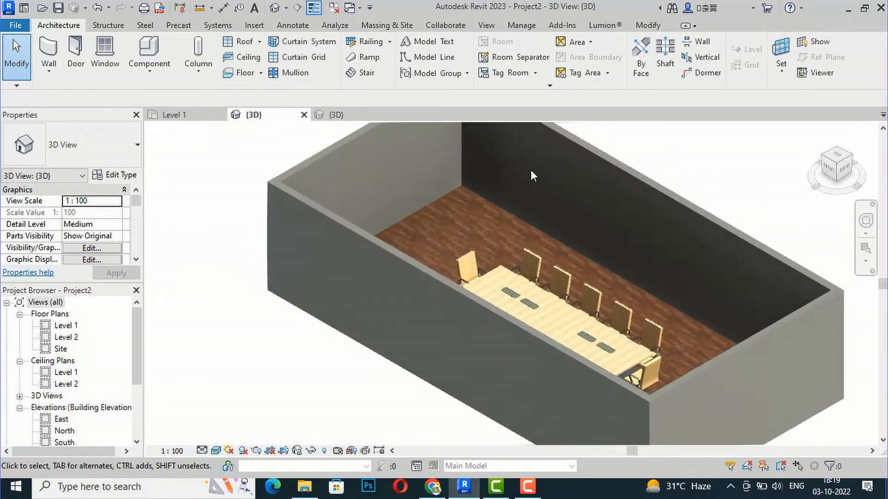
Step: Return to the Level 1 floor plan and load the door family Frameless_Glass_shower_door_19168.rfa from Downloads
double_click(62, 327)
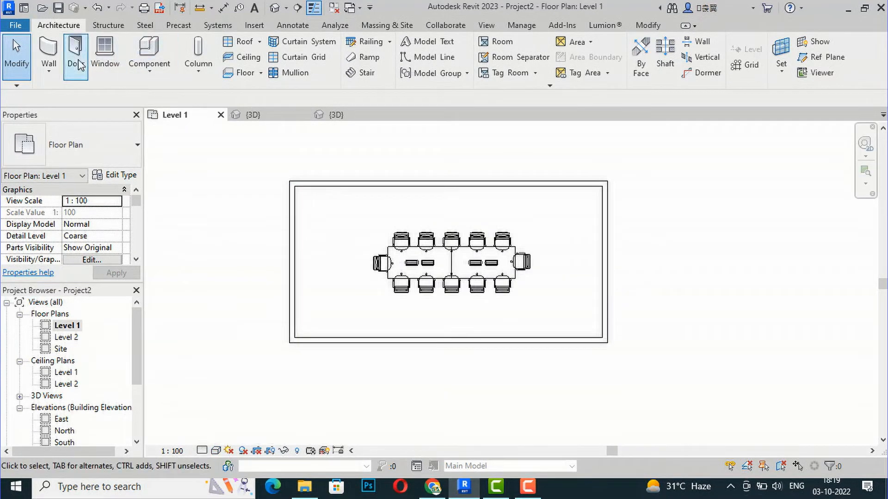
left_click(76, 53)
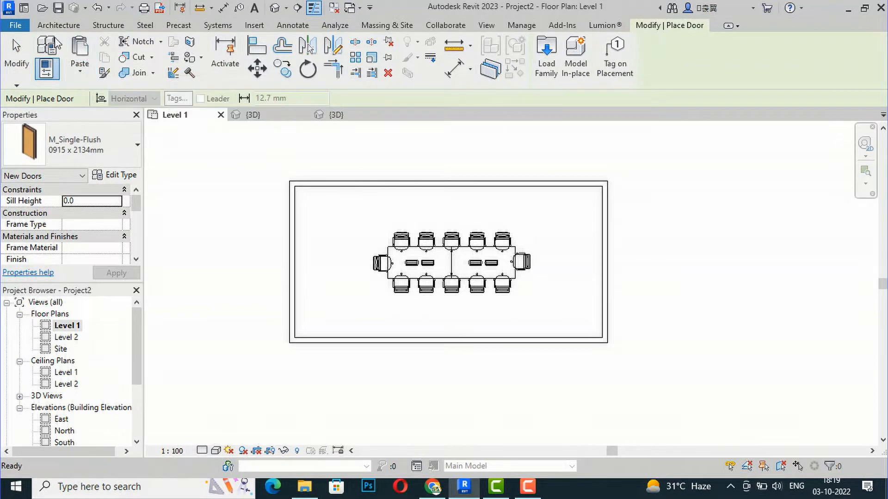
left_click(555, 69)
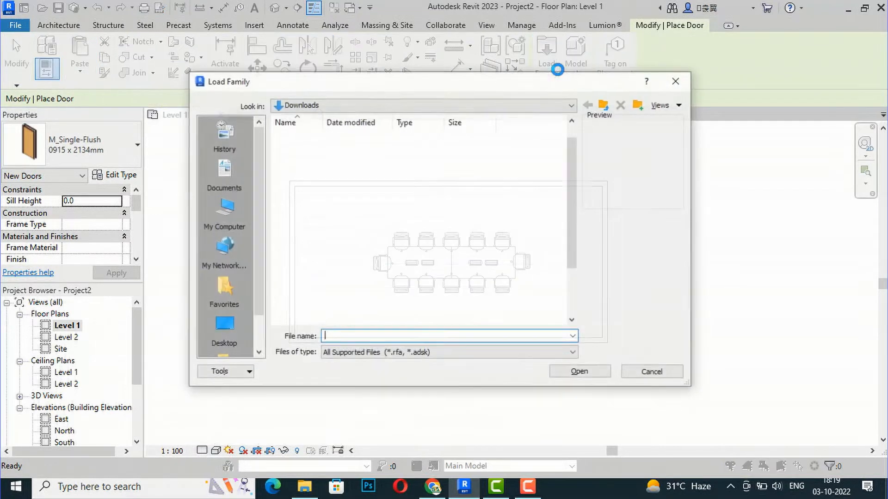
scroll(433, 186, "up", 1)
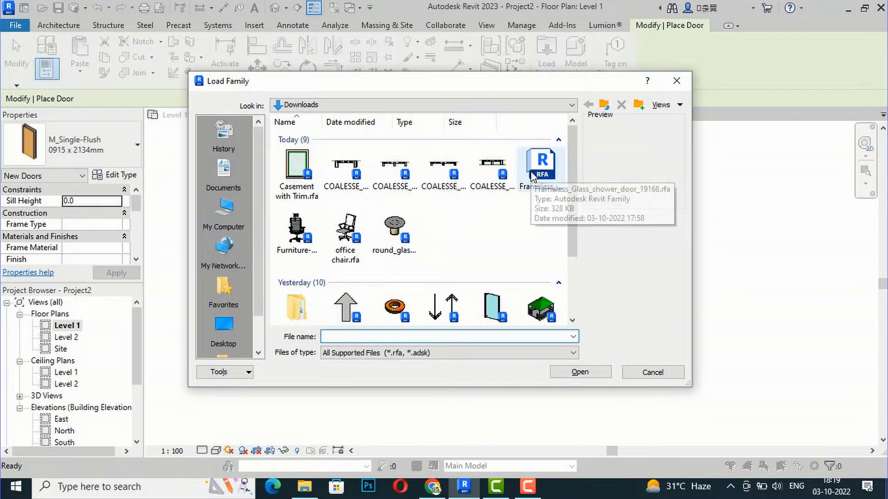
double_click(535, 171)
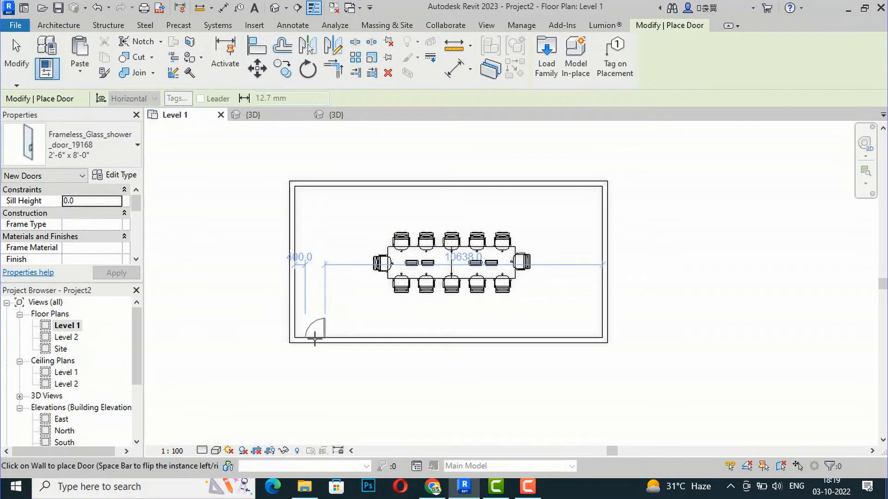
Step: Place the frameless glass door in the south wall, 300 mm from the west wall's inner face, opening inward with its hinge side flipped
scroll(315, 340, "up", 2)
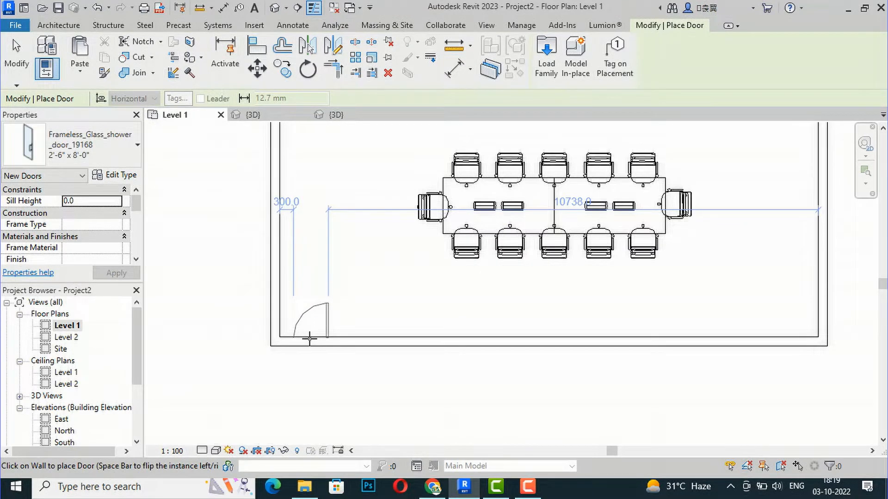
key("space")
left_click(309, 339)
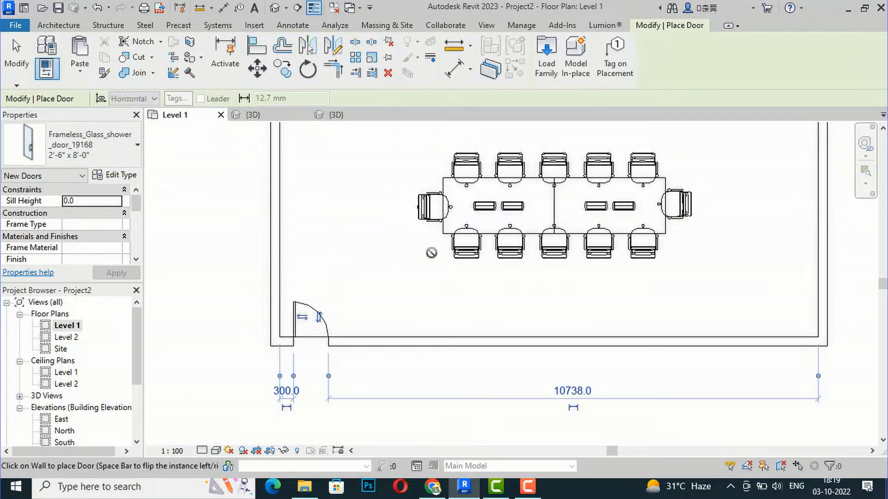
key("Escape")
key("Escape")
scroll(351, 358, "down", 3)
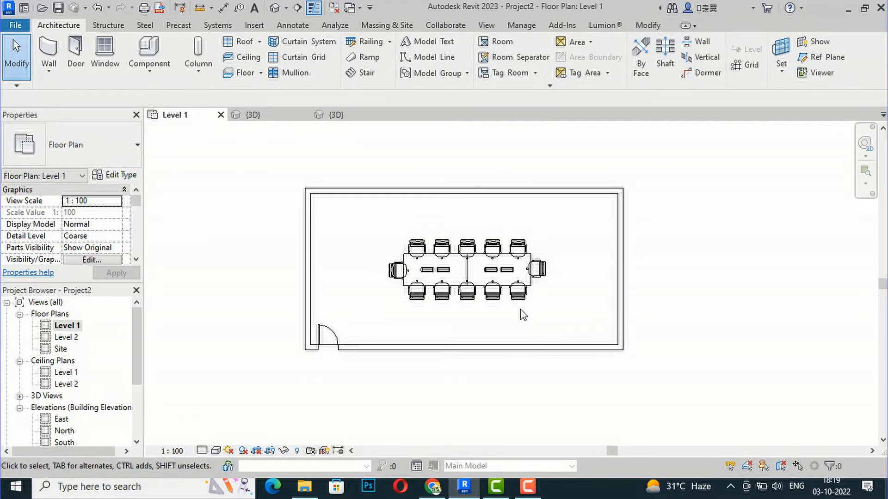
Step: Switch to Chrome, open RevitCity.com and search its downloads for "projector screen"
left_click(432, 489)
left_click(175, 11)
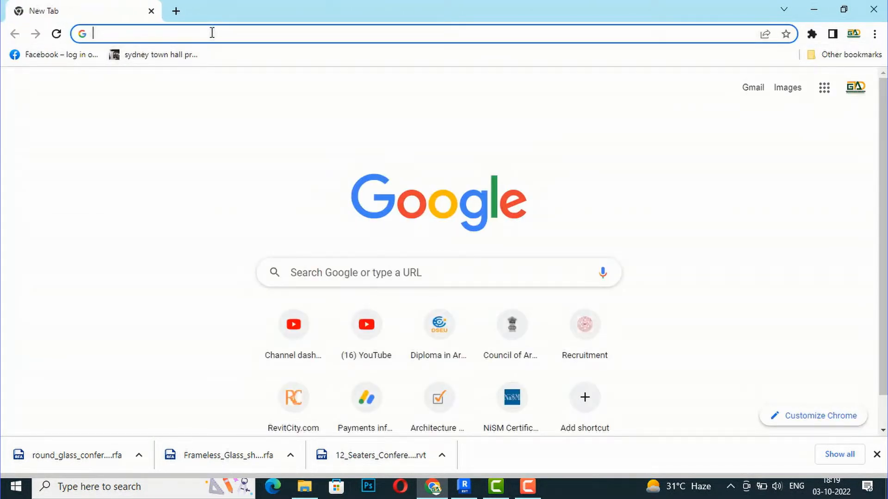
type("revit")
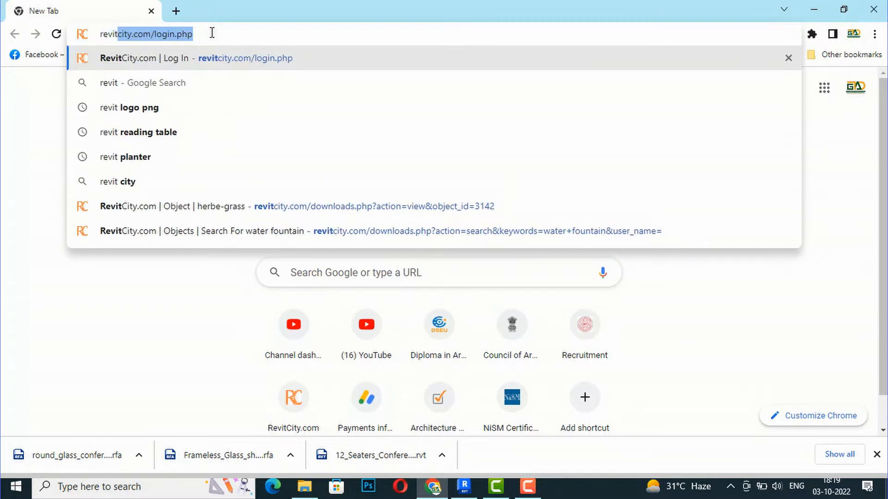
left_click(195, 62)
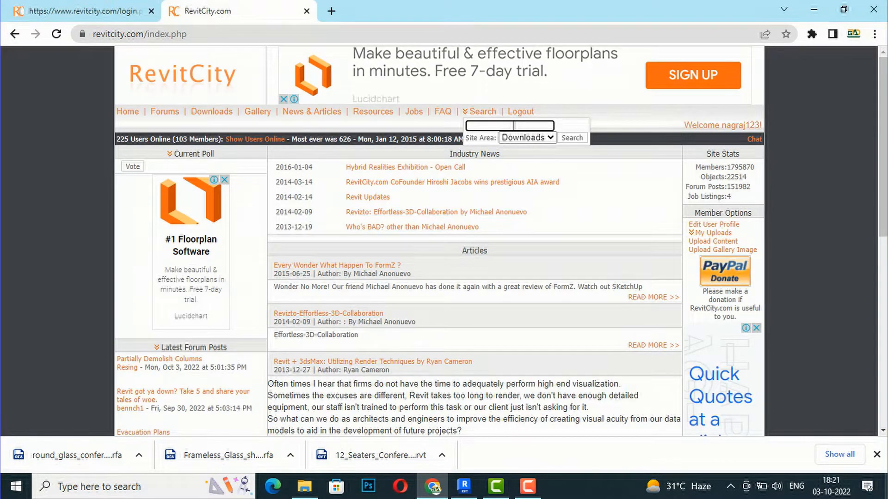
type("projector screen")
key("Return")
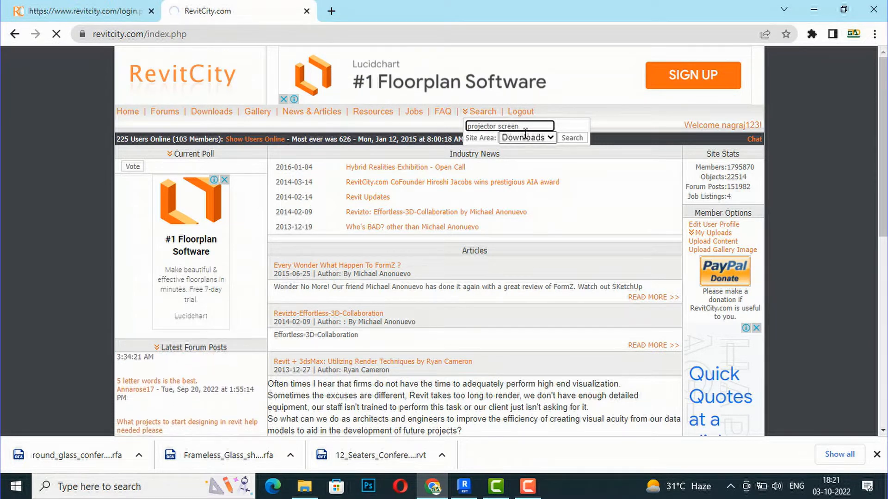
left_click(573, 139)
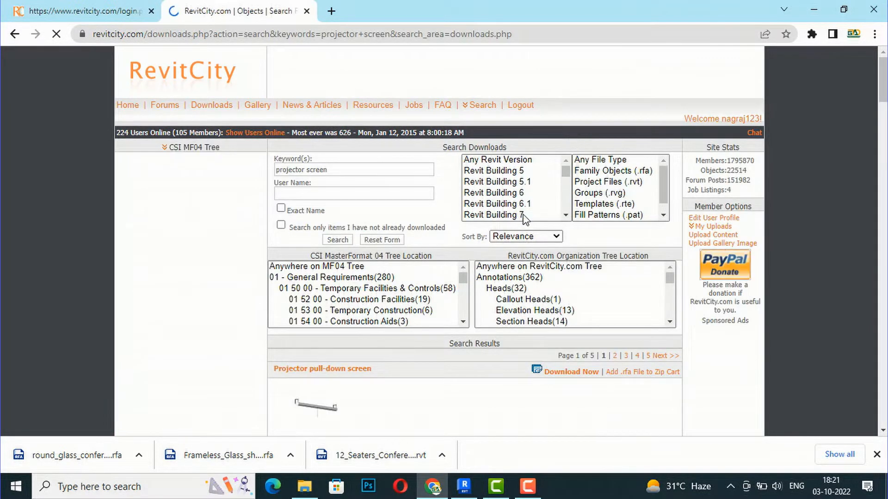
Step: Find "Projection Screen (with parametric screen!)" in the RevitCity results and download its family file
scroll(413, 356, "down", 5)
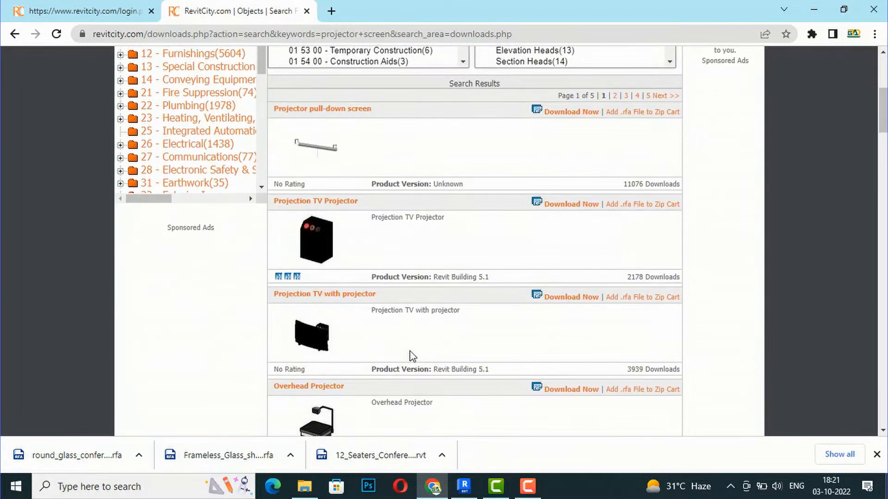
scroll(404, 350, "down", 5)
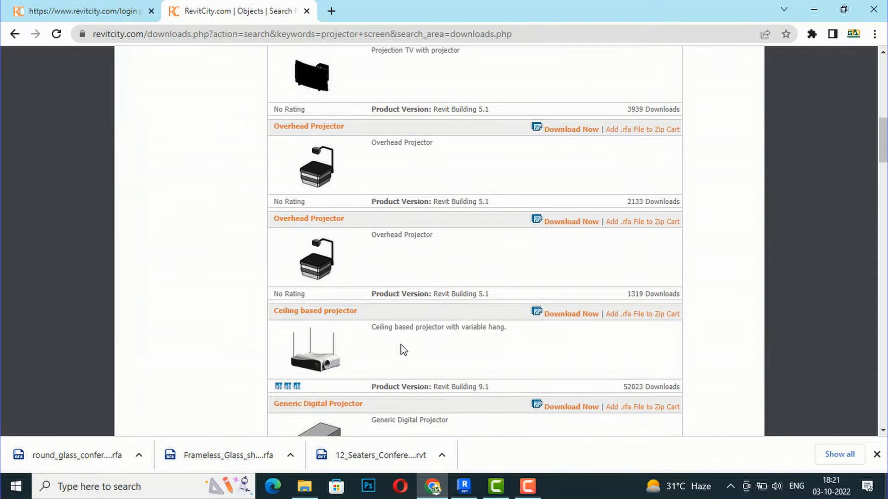
scroll(402, 349, "down", 4)
scroll(402, 346, "down", 3)
scroll(402, 342, "down", 1)
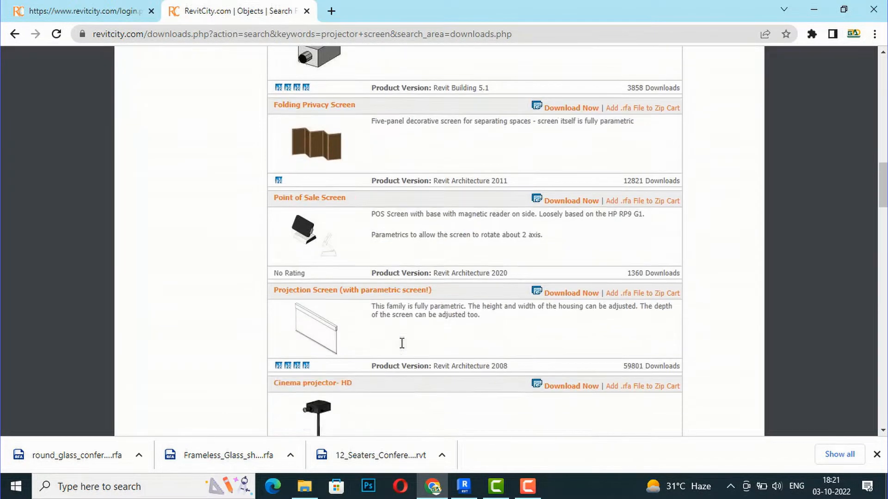
scroll(402, 344, "down", 3)
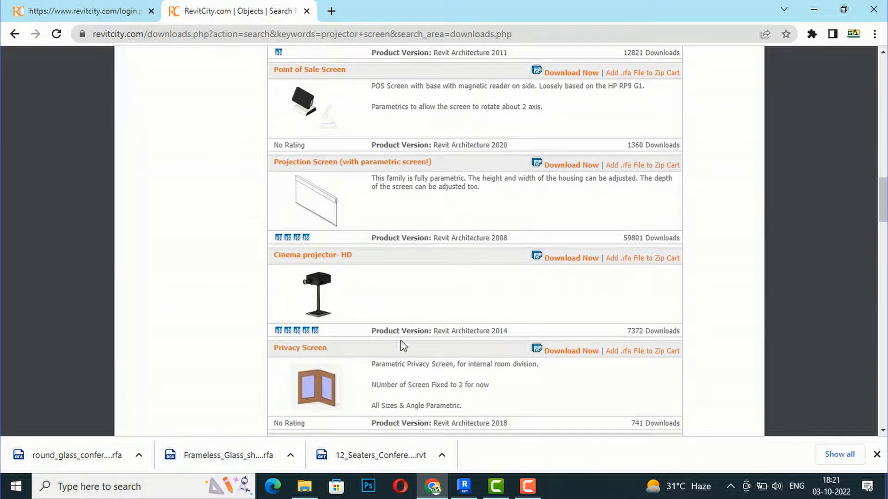
left_click(571, 167)
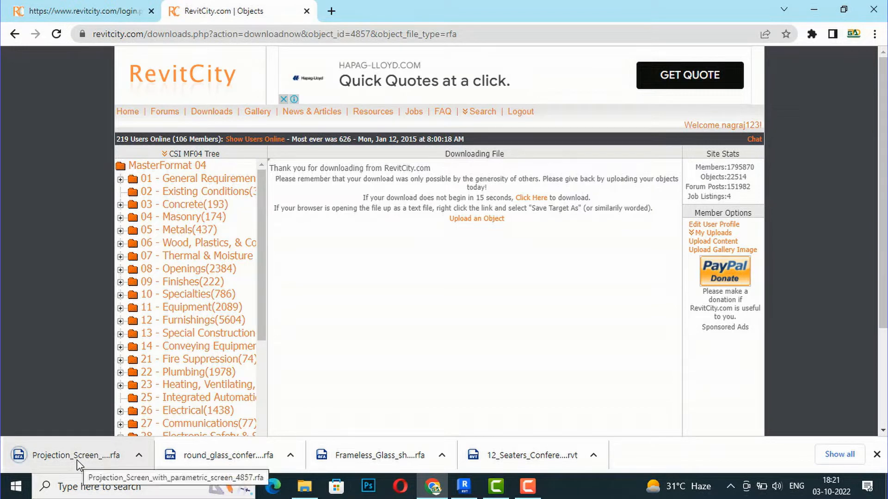
Step: Bring the downloaded projection screen family into Revit's Level 1 plan and place it rotated along the east wall, facing the table's end
left_click_drag(55, 461, 354, 306)
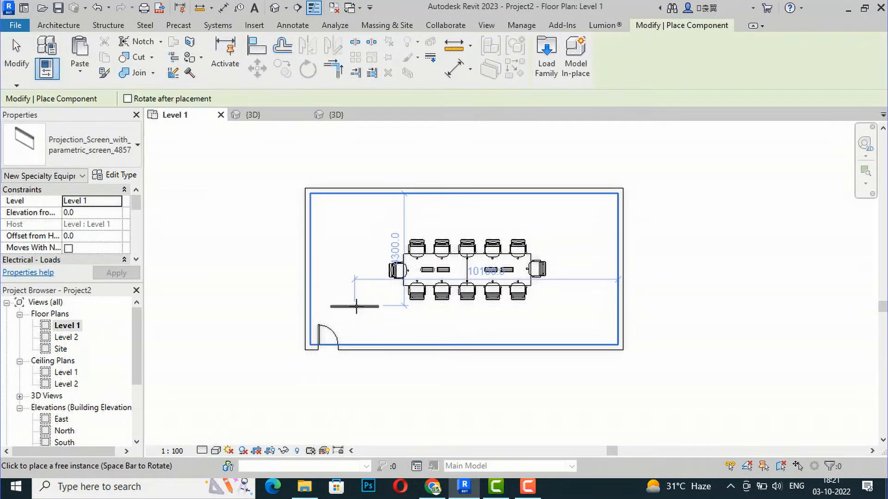
scroll(587, 266, "up", 3)
scroll(590, 264, "up", 5)
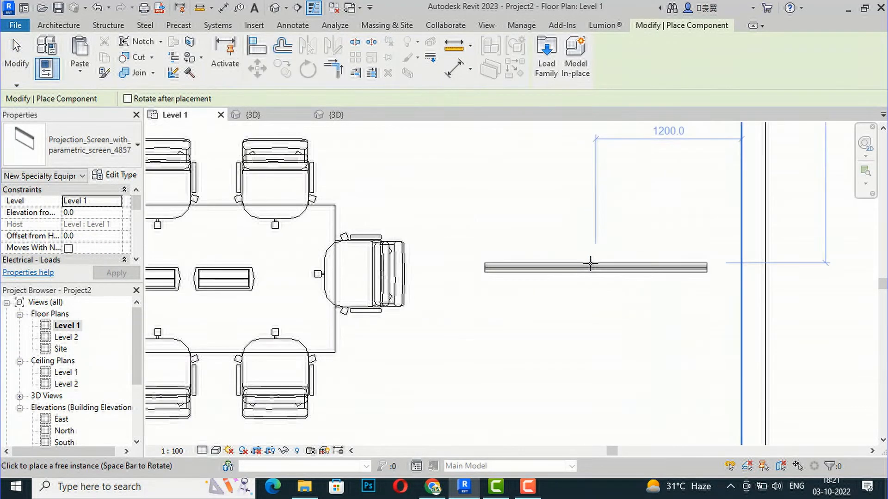
key("space")
scroll(590, 260, "down", 2)
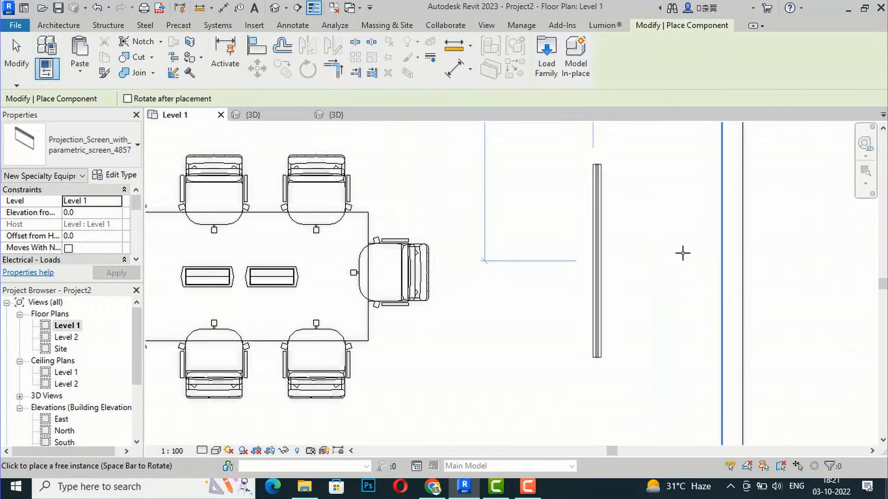
left_click(712, 270)
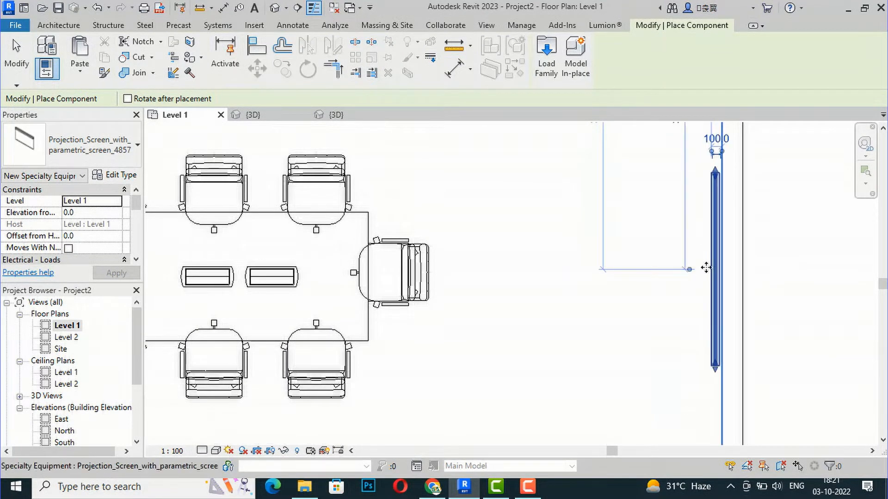
key("Escape")
key("Escape")
scroll(482, 232, "down", 4)
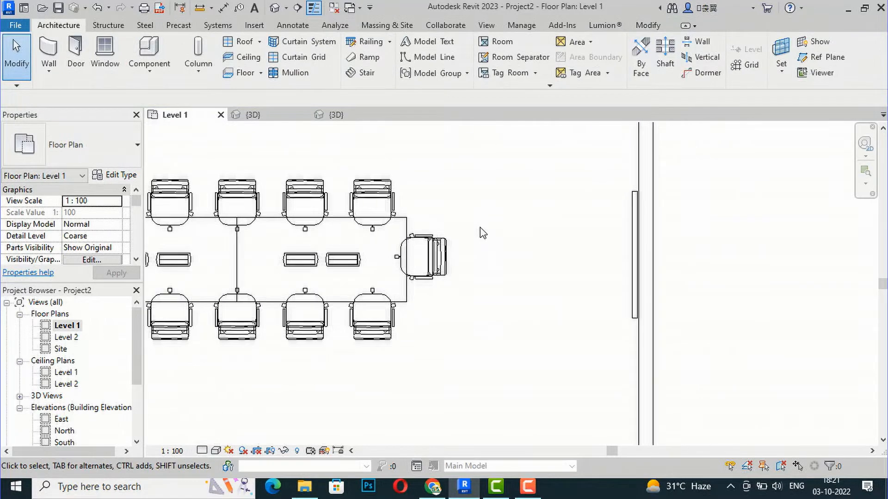
scroll(492, 301, "down", 2)
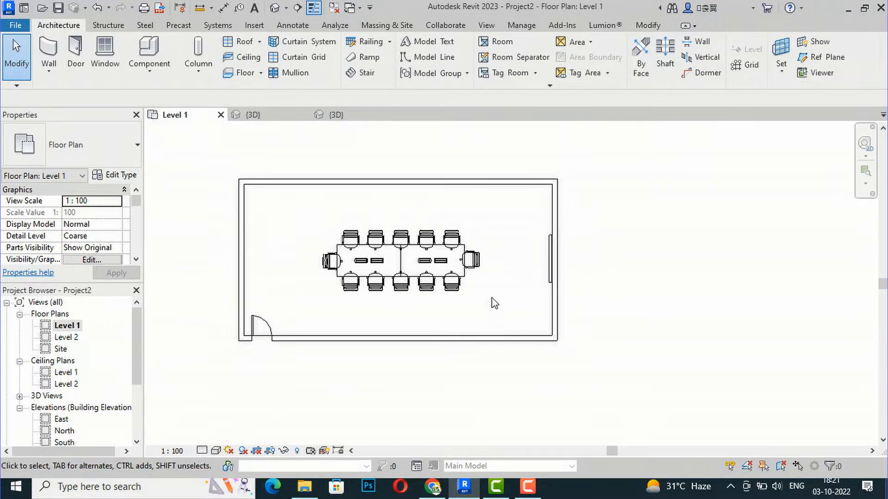
Step: Create a perspective camera view from the room's northwest corner, aimed across the table past the east wall
left_click(288, 12)
left_click(296, 37)
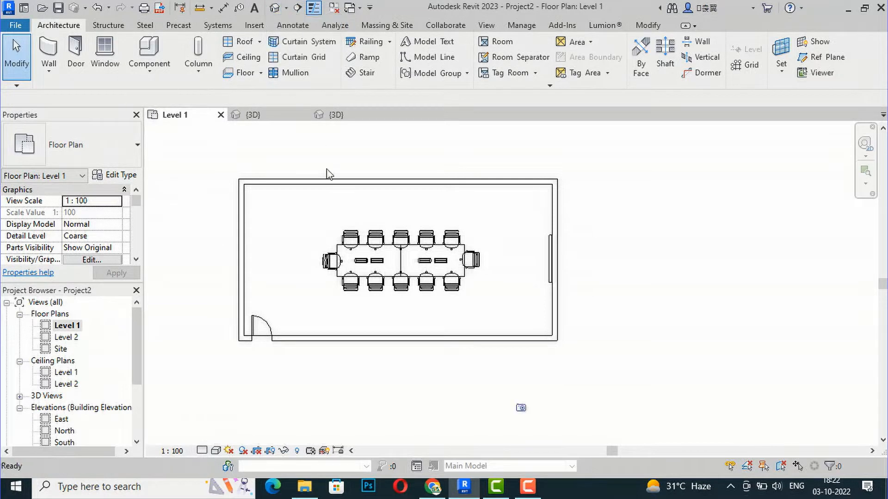
left_click(258, 213)
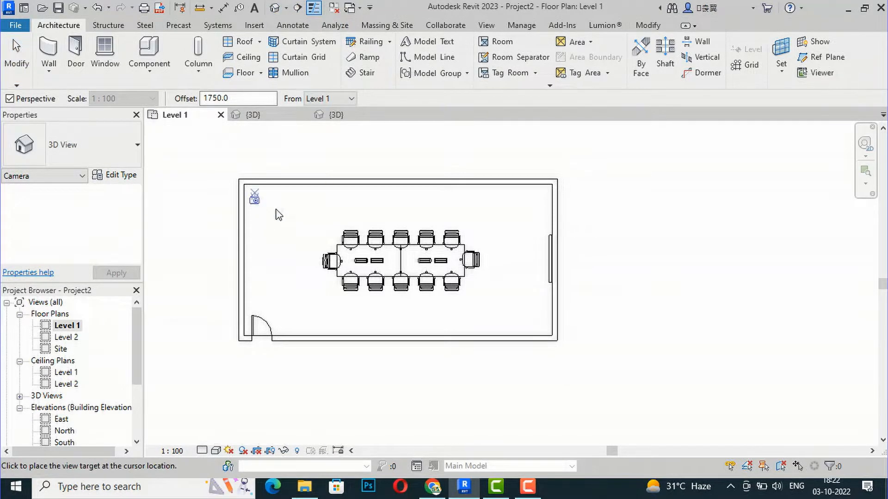
left_click(604, 308)
left_click(599, 301)
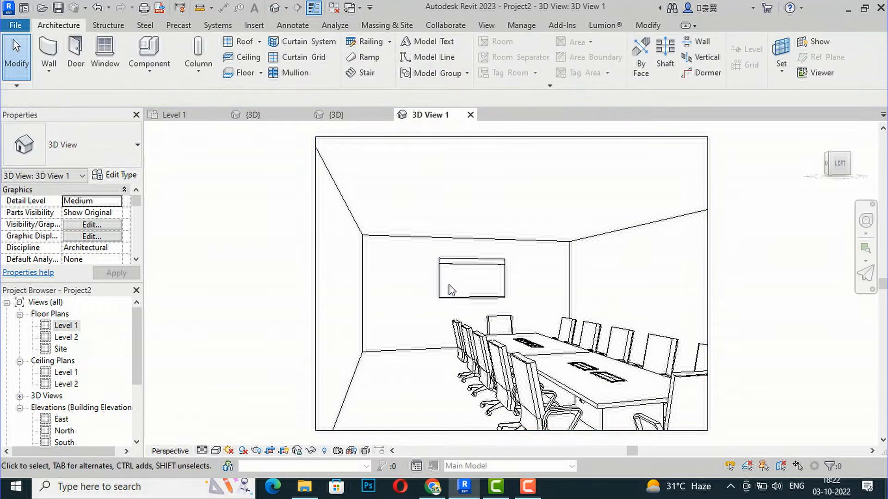
Step: Enlarge the camera view's crop region on all four sides to take in more of the room and the nearest chairs
scroll(447, 284, "up", 2)
scroll(387, 240, "down", 5)
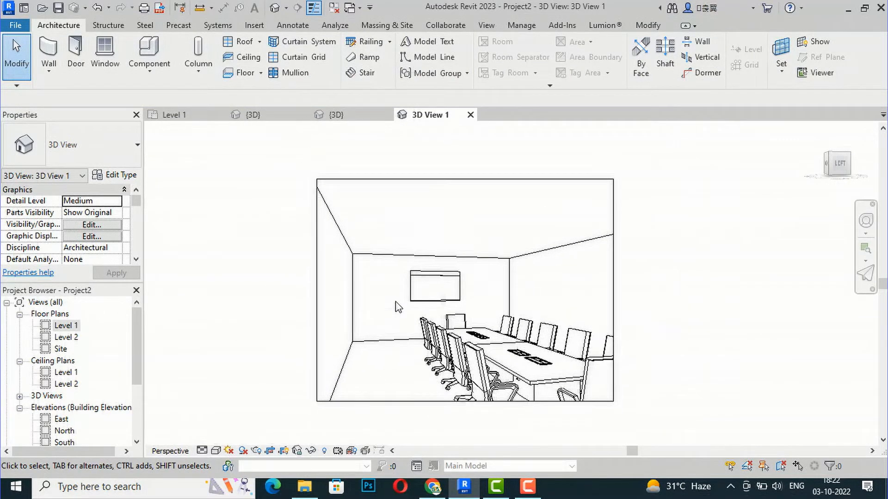
left_click(428, 336)
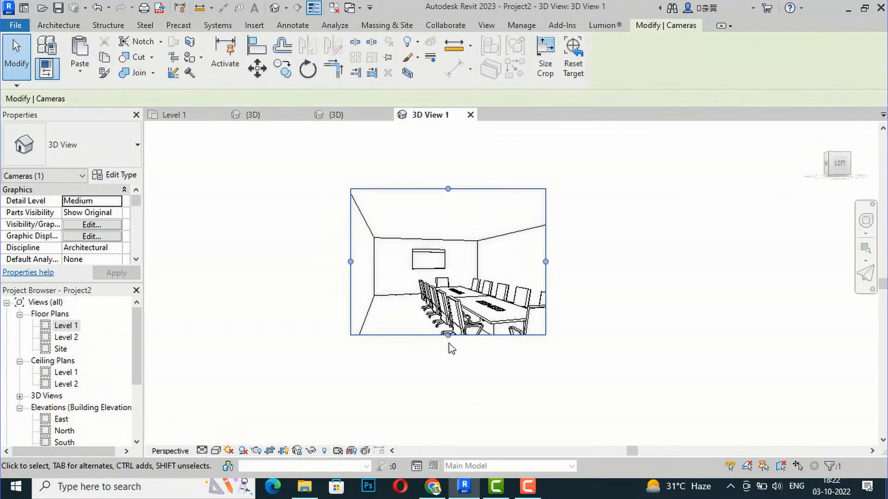
left_click_drag(448, 335, 456, 371)
left_click_drag(546, 278, 613, 279)
left_click_drag(351, 280, 318, 279)
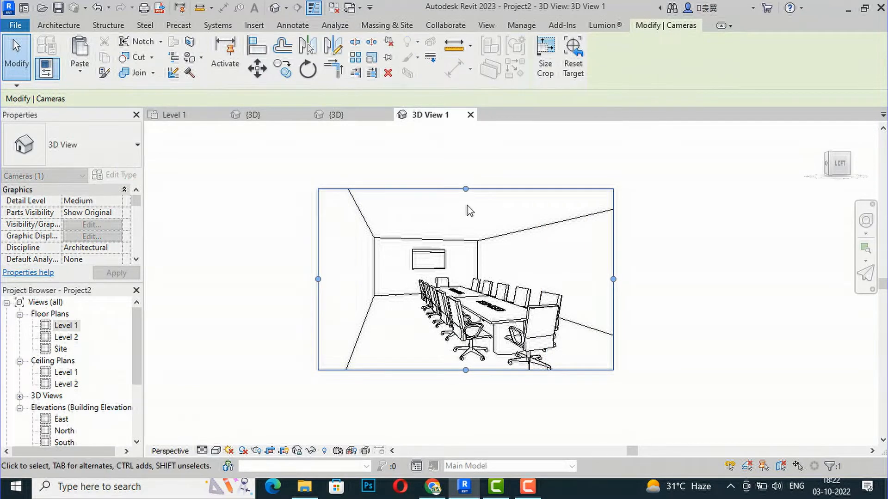
left_click_drag(466, 189, 467, 158)
key("Escape")
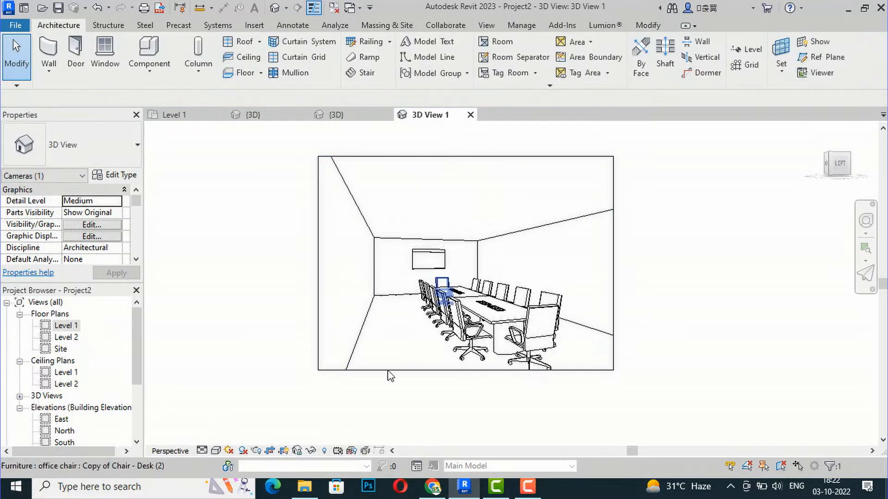
Step: Set the camera view's visual style to Realistic and look closer at the furnished room
left_click(216, 452)
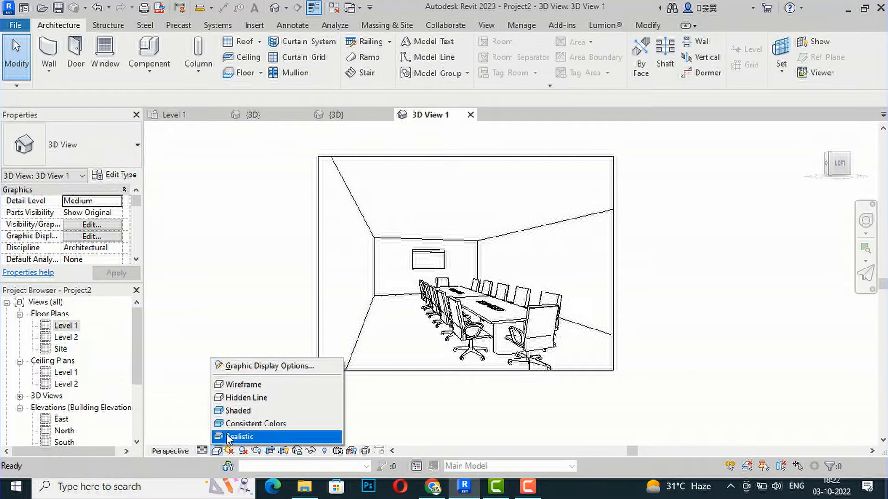
left_click(228, 437)
scroll(445, 314, "up", 2)
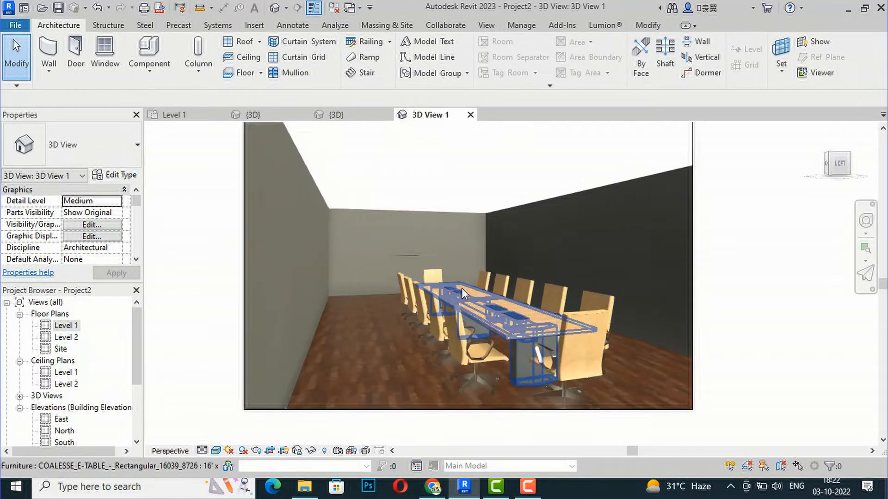
Step: In the Level 1 floor plan, sketch a rectangular ceiling boundary of type Compound Ceiling Plain along the room's inner wall faces
scroll(389, 230, "up", 2)
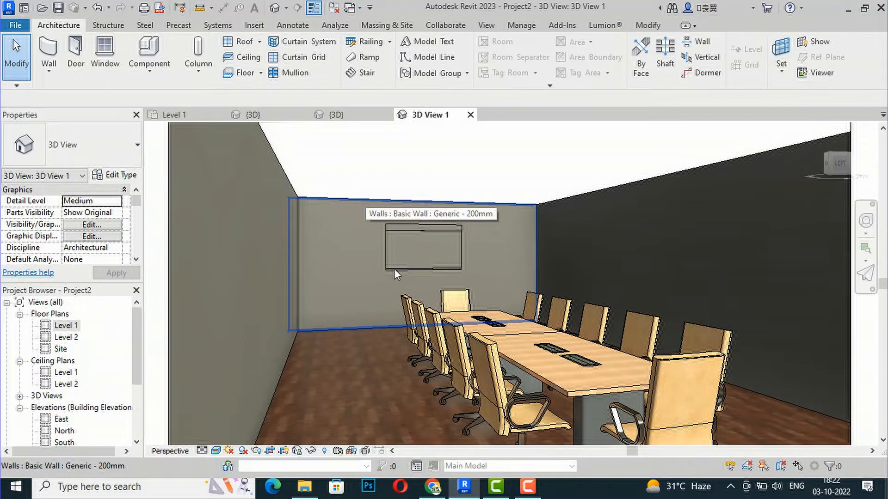
mouse_move(432, 489)
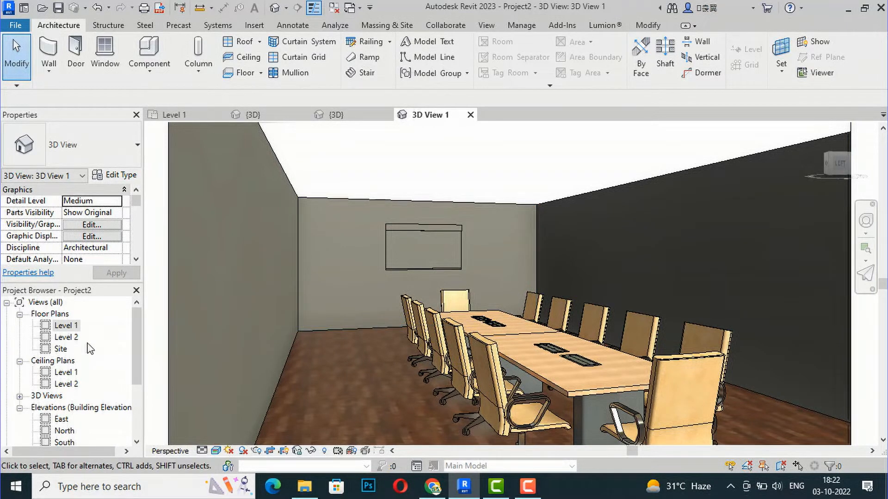
double_click(72, 326)
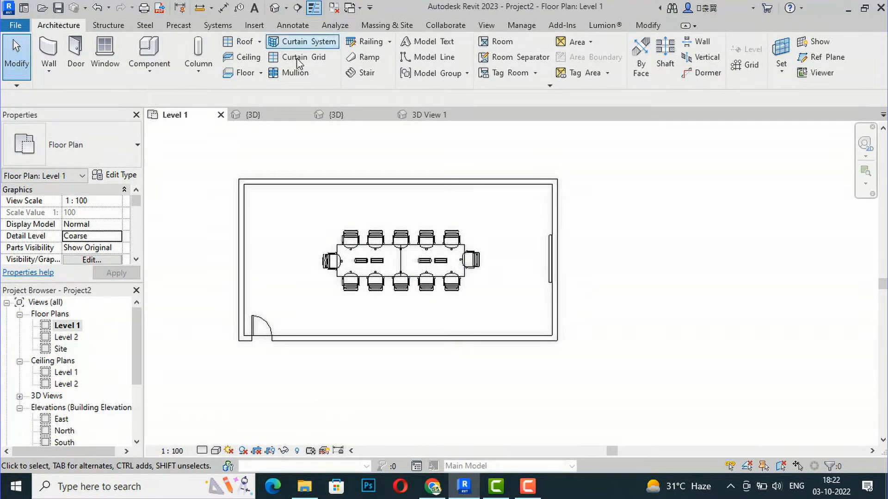
left_click(247, 57)
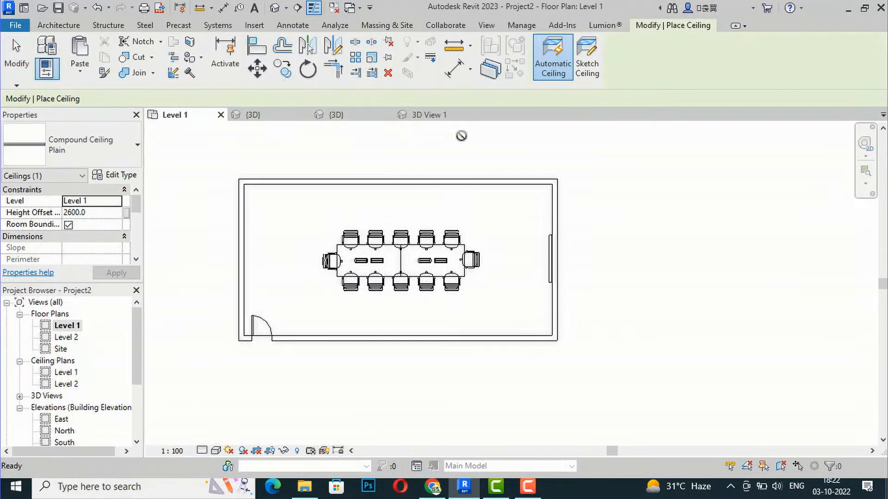
left_click(586, 65)
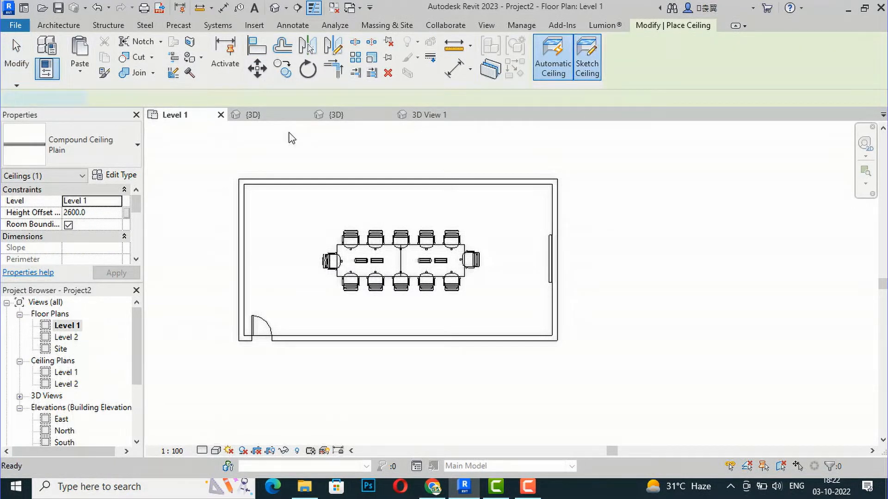
left_click(112, 158)
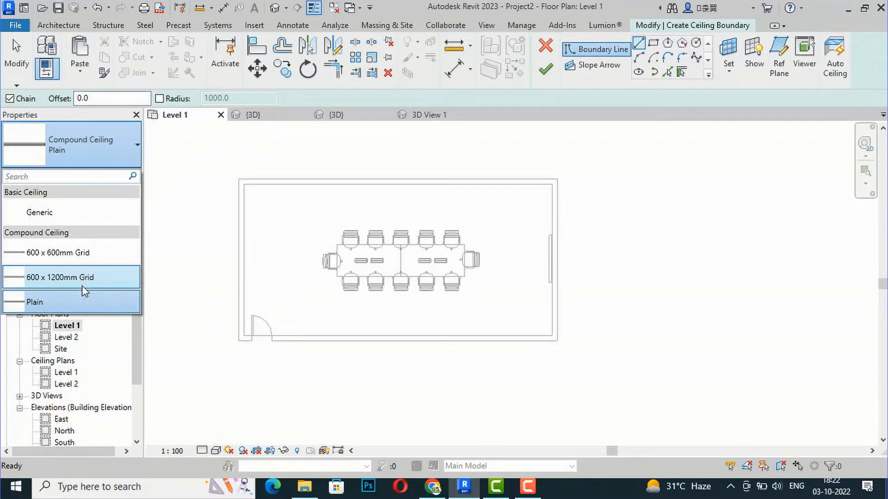
left_click(41, 303)
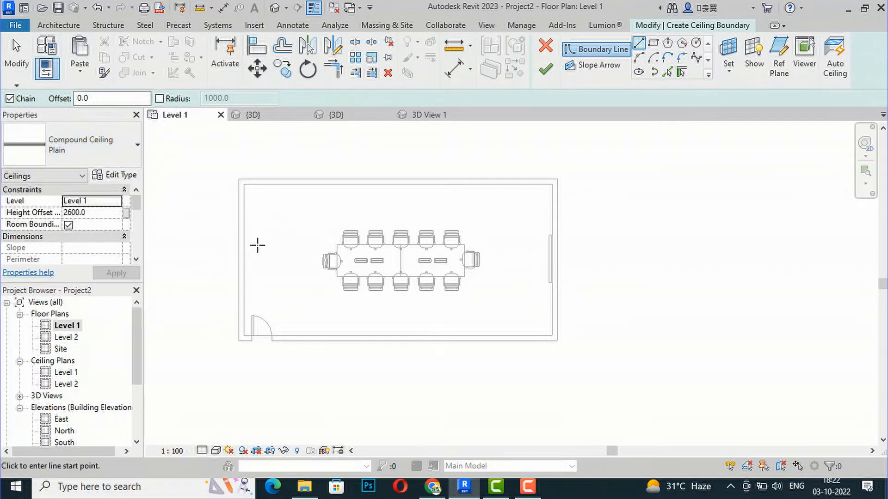
left_click(652, 44)
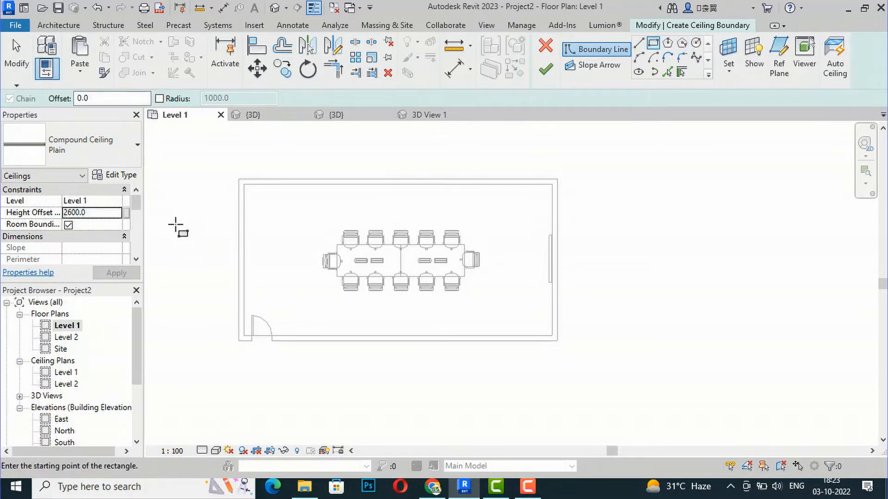
key("c")
key("a")
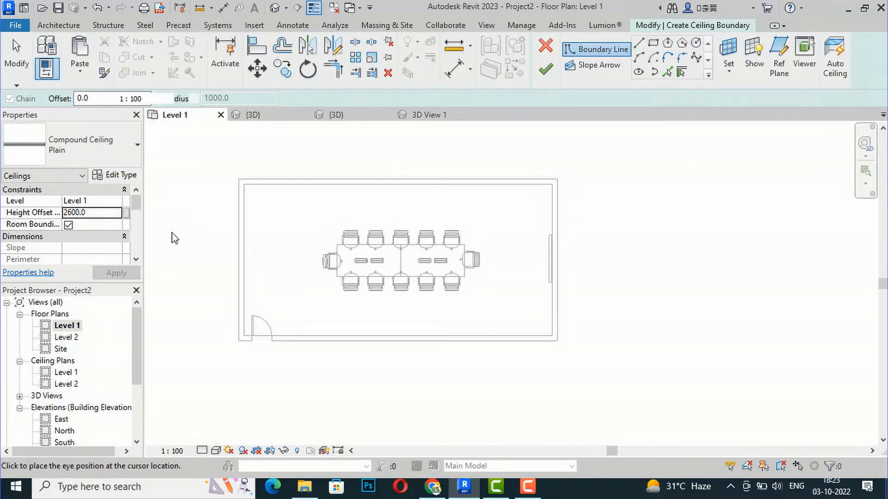
left_click(652, 45)
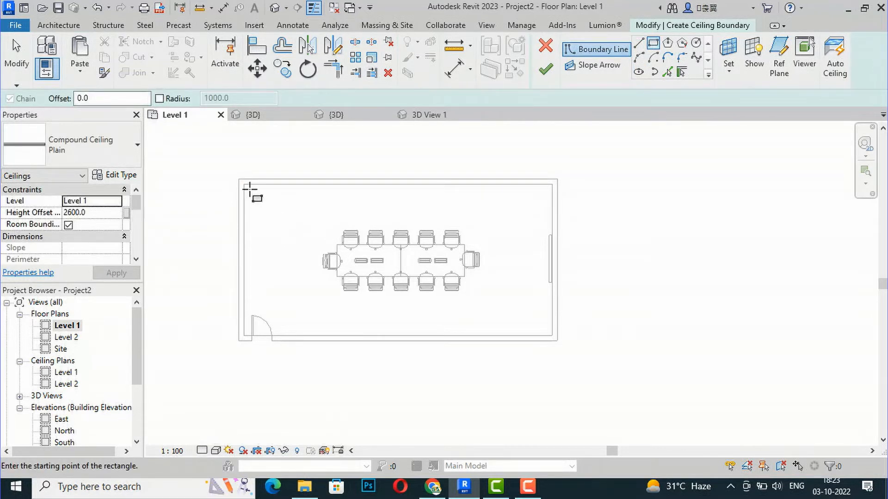
left_click(245, 184)
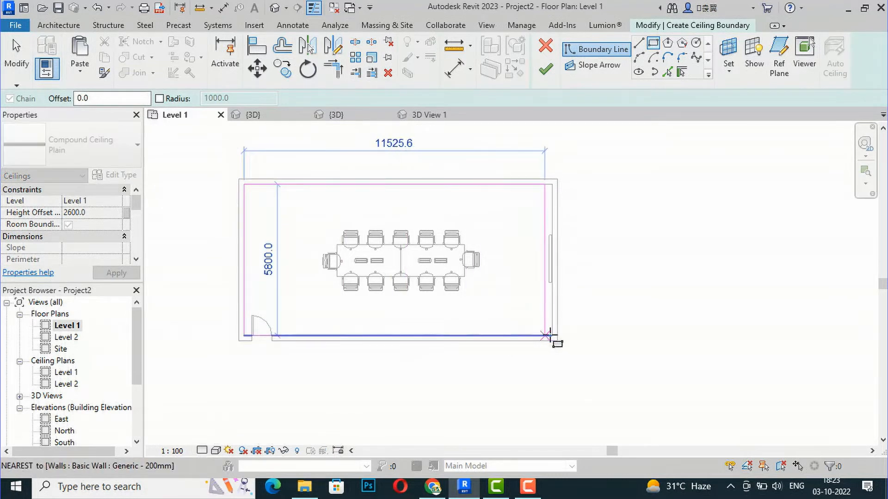
left_click(552, 336)
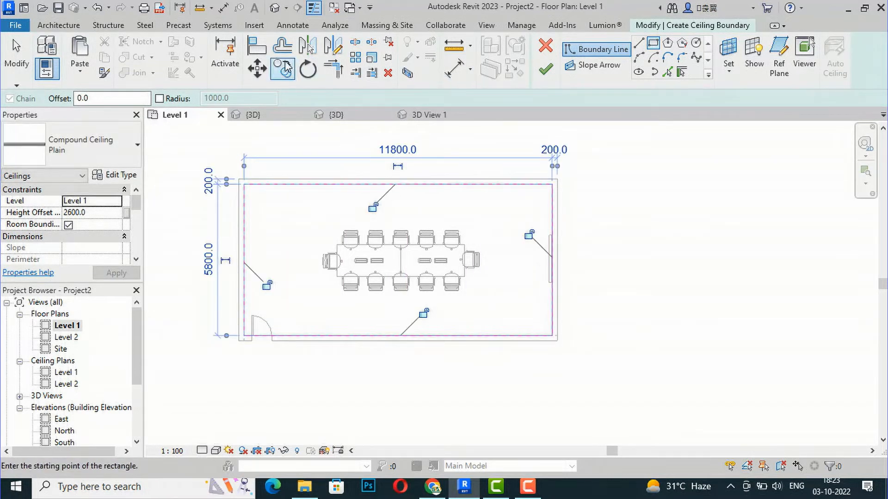
Step: Offset a copy of each of the four ceiling boundary lines 450 mm inward
left_click(283, 46)
double_click(319, 98)
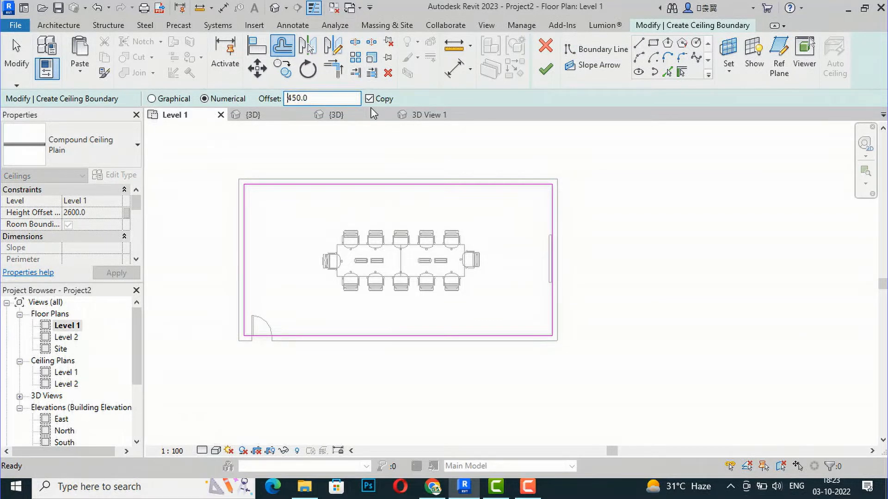
left_click(248, 232)
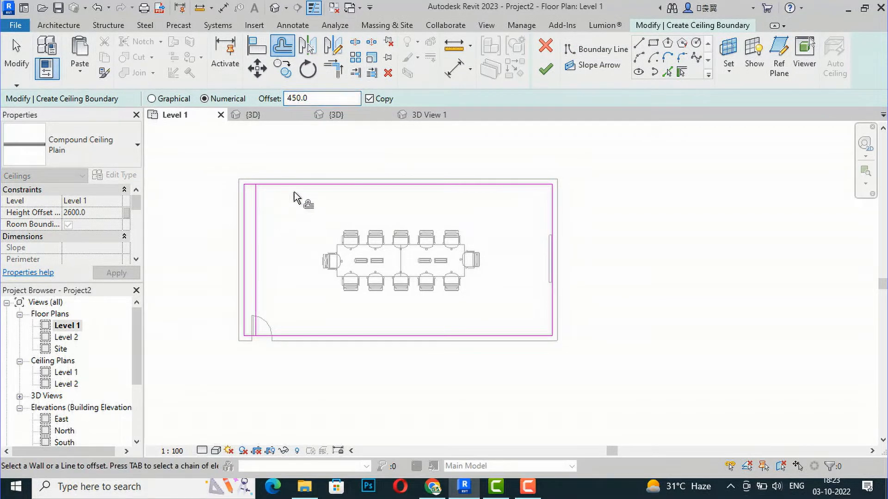
left_click(295, 189)
left_click(550, 227)
left_click(459, 333)
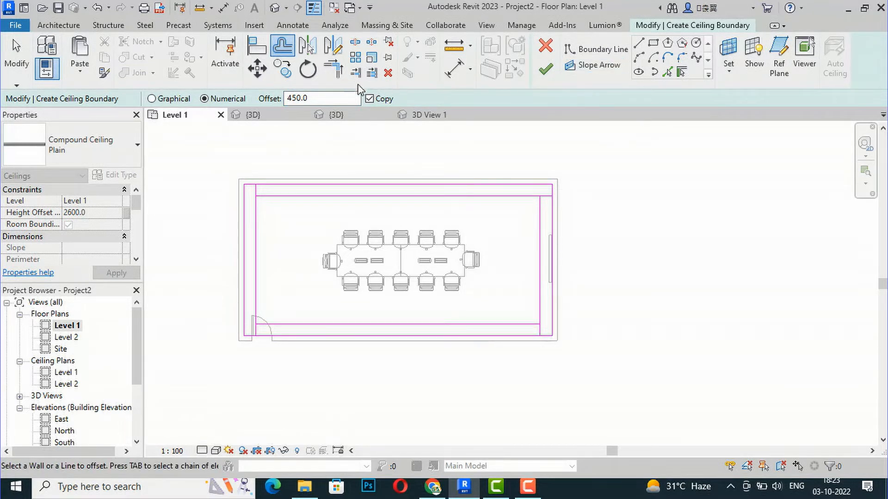
Step: Trim the four inner offset lines to clean corners and finish the plain ceiling as a perimeter border
left_click(332, 70)
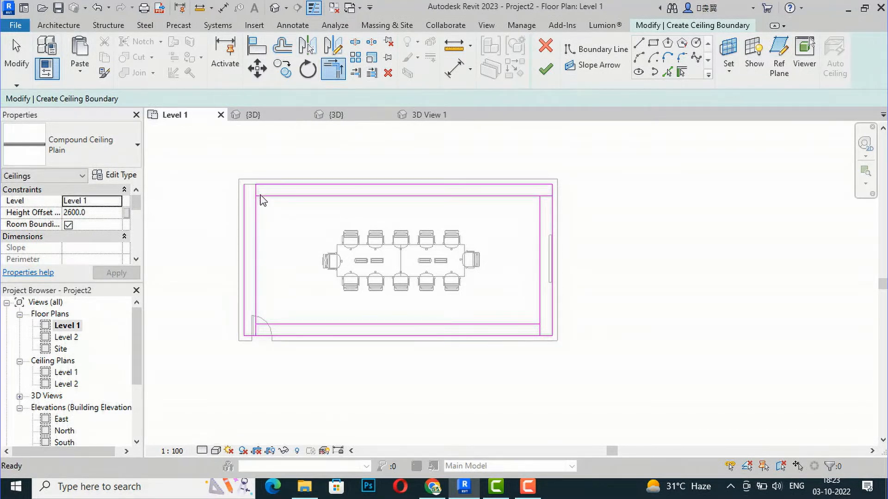
left_click(267, 203)
left_click(284, 196)
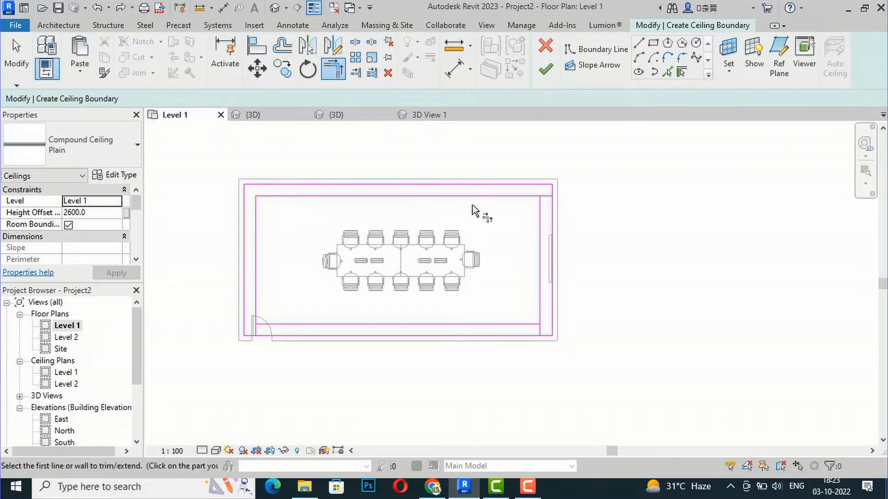
left_click(539, 212)
left_click(522, 324)
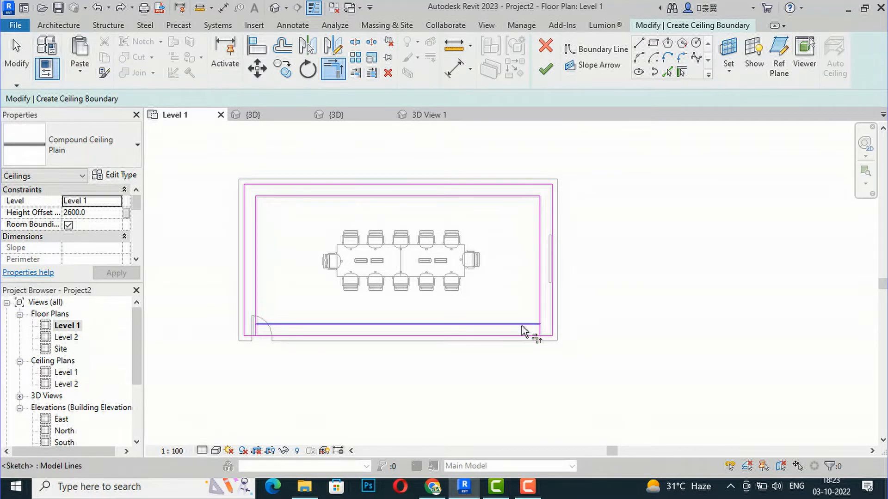
left_click(540, 308)
left_click(280, 325)
left_click(257, 312)
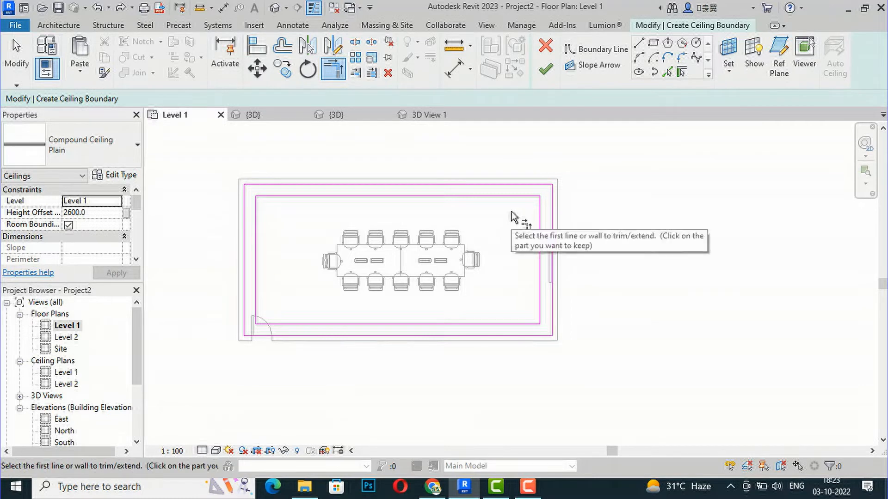
left_click(545, 70)
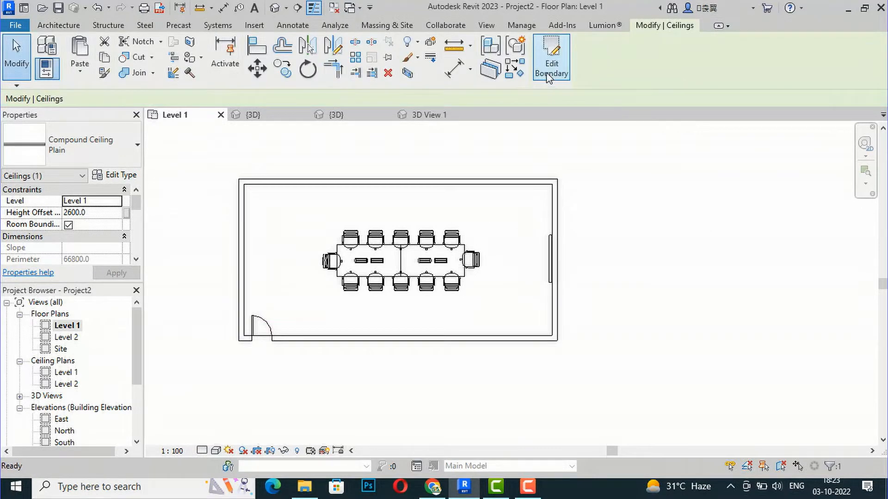
Step: In the Level 1 ceiling plan, create a rectangular 600 x 600mm Grid ceiling that fills the opening inside the plain border
double_click(72, 373)
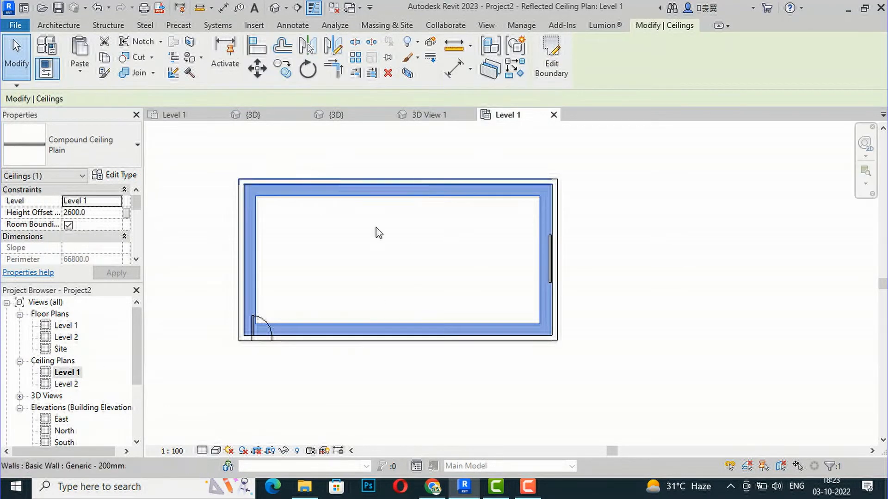
scroll(226, 211, "up", 1)
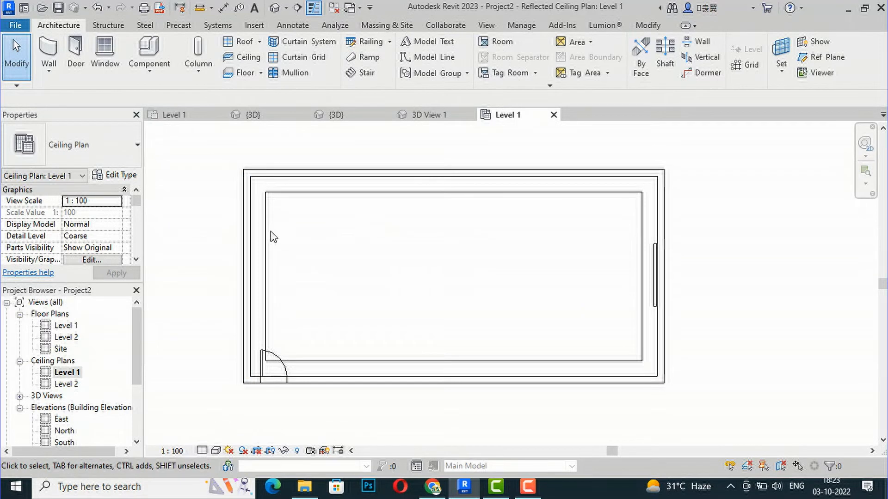
left_click(245, 57)
left_click(97, 154)
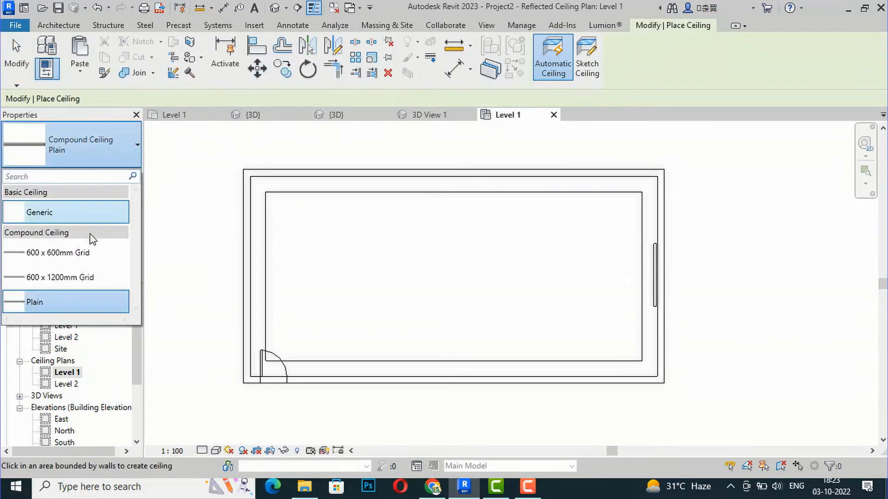
left_click(62, 255)
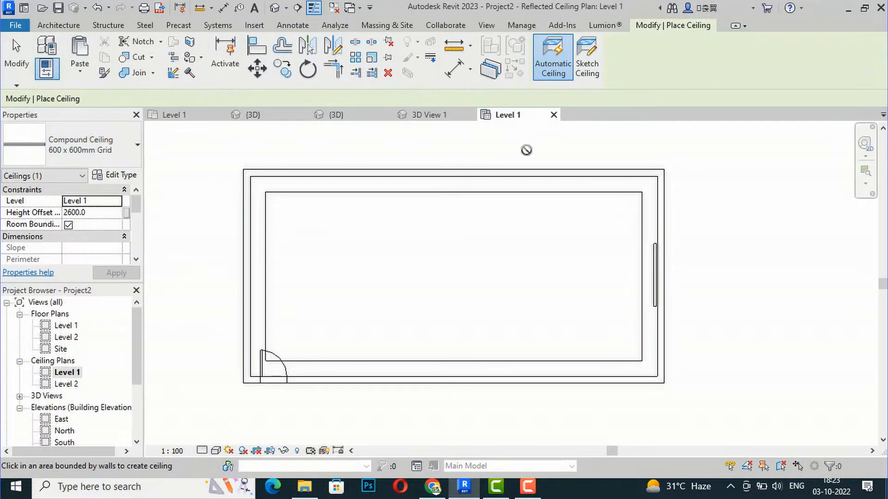
left_click(588, 68)
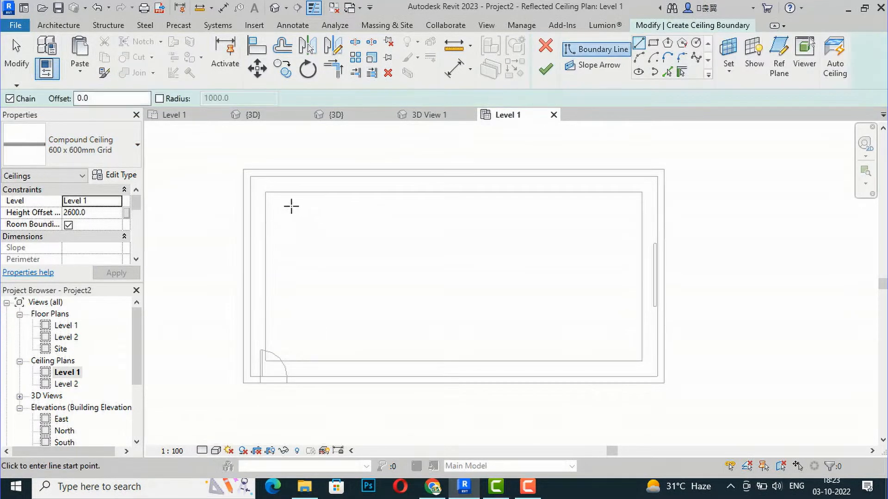
left_click(653, 43)
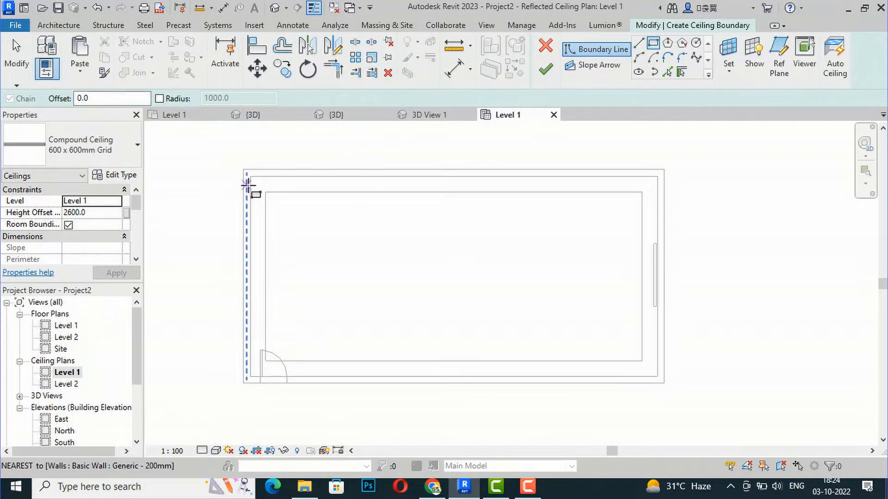
left_click(265, 191)
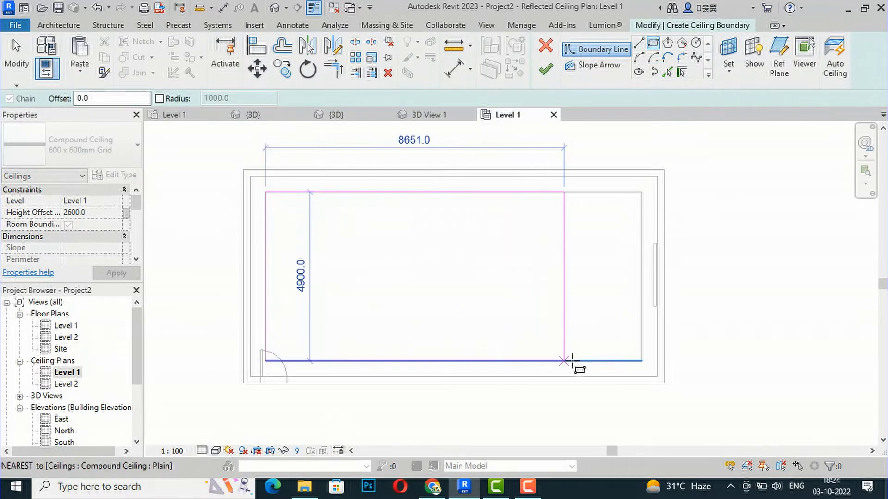
left_click(641, 360)
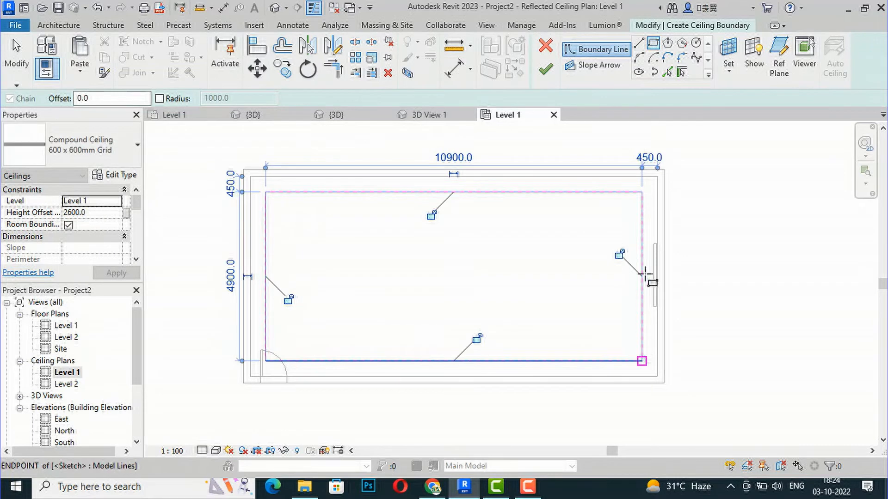
left_click(546, 72)
left_click(763, 285)
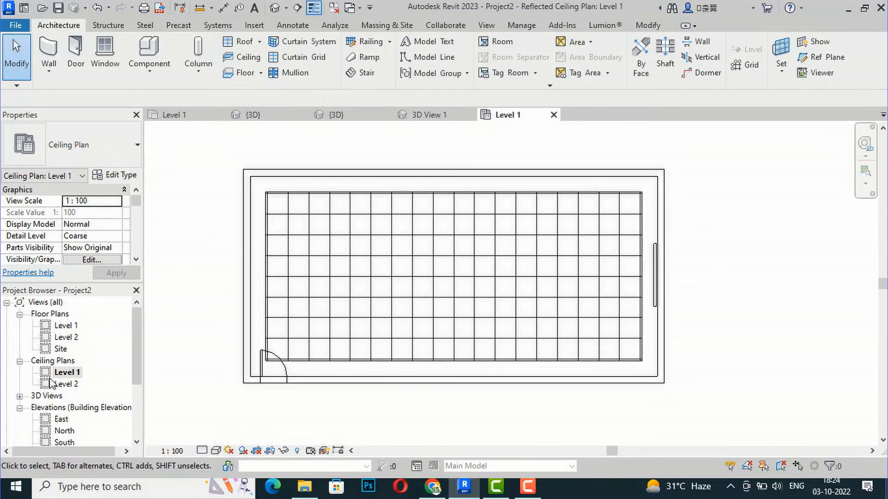
Step: Return to the 3D View 1 camera view and examine the plain border and grid ceiling above the table
scroll(53, 383, "down", 2)
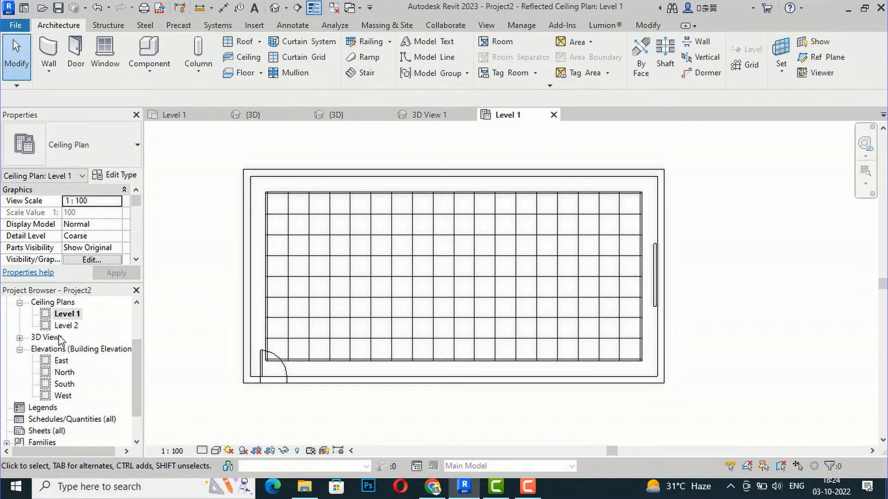
double_click(51, 338)
double_click(69, 349)
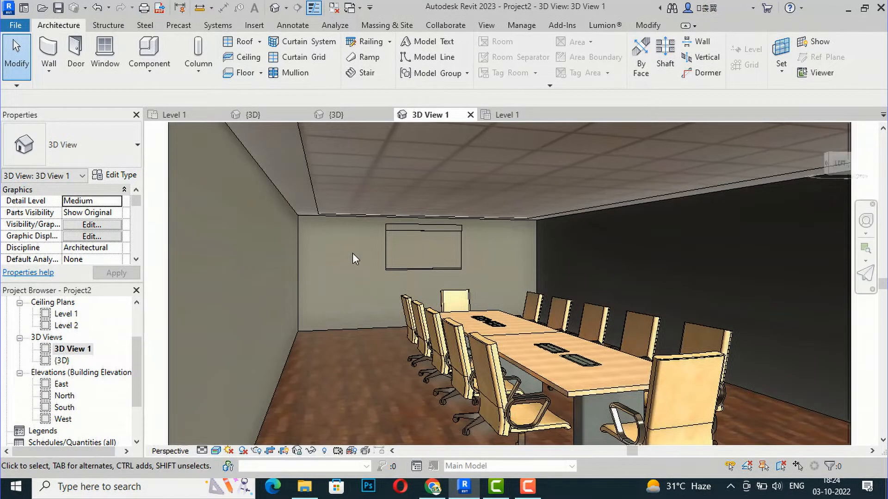
scroll(344, 186, "down", 2)
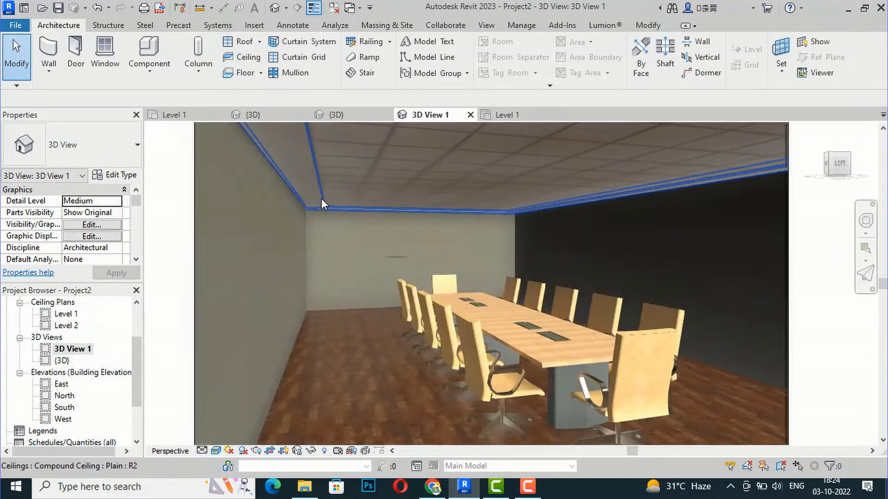
scroll(320, 198, "up", 2)
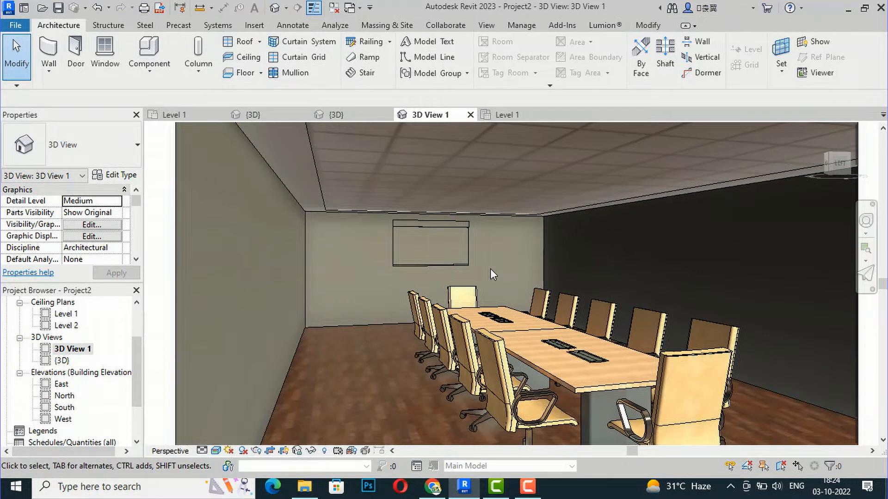
scroll(478, 263, "down", 2)
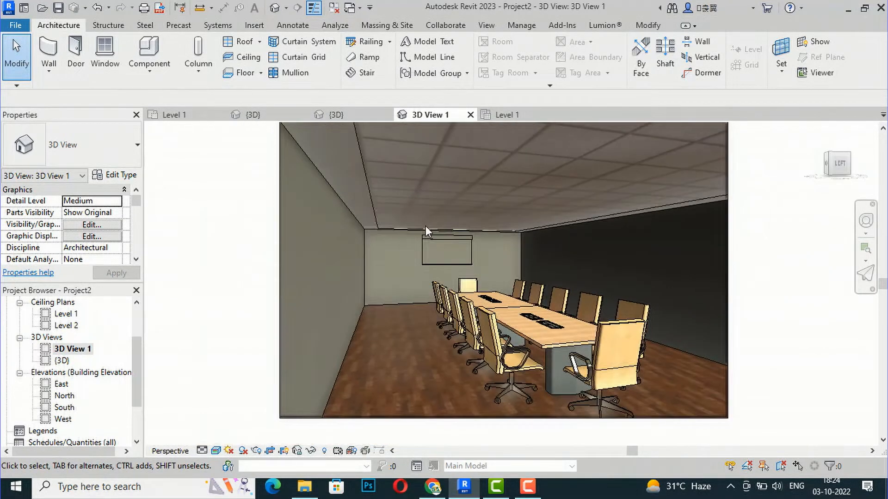
Step: Open the Level 1 ceiling plan at the corner where the plain border meets the grid ceiling
double_click(62, 314)
scroll(284, 174, "up", 3)
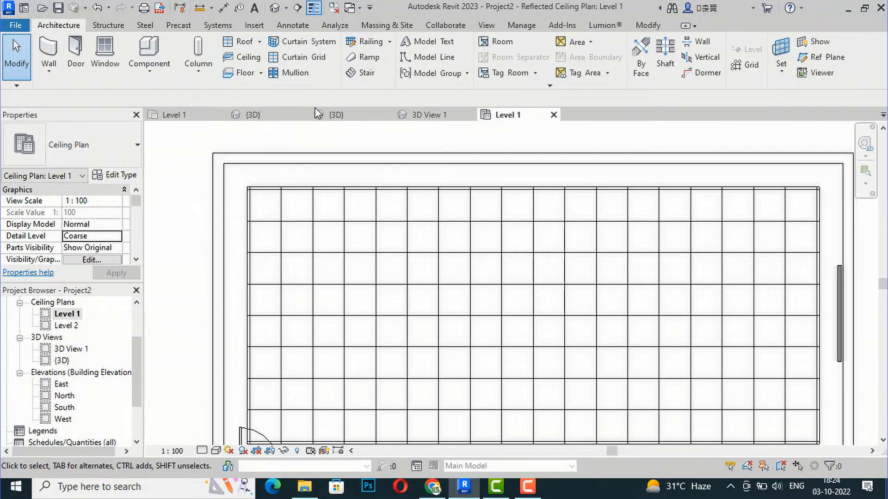
scroll(312, 170, "down", 2)
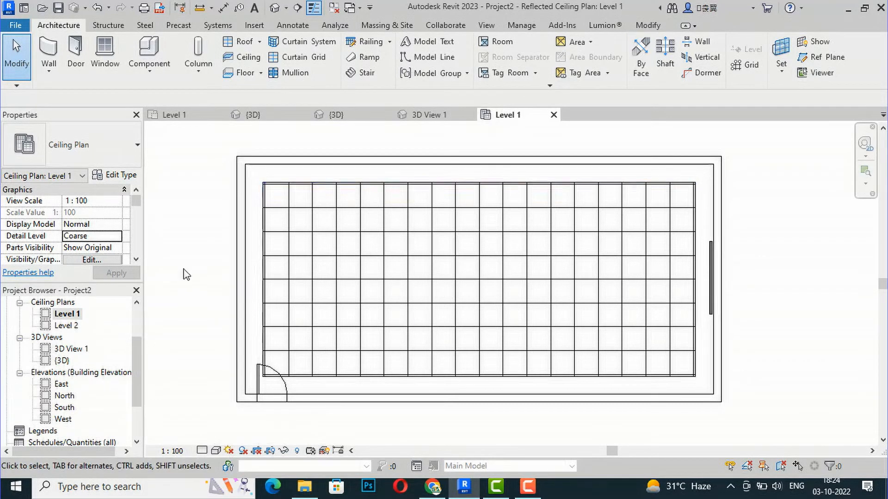
scroll(200, 275, "up", 1)
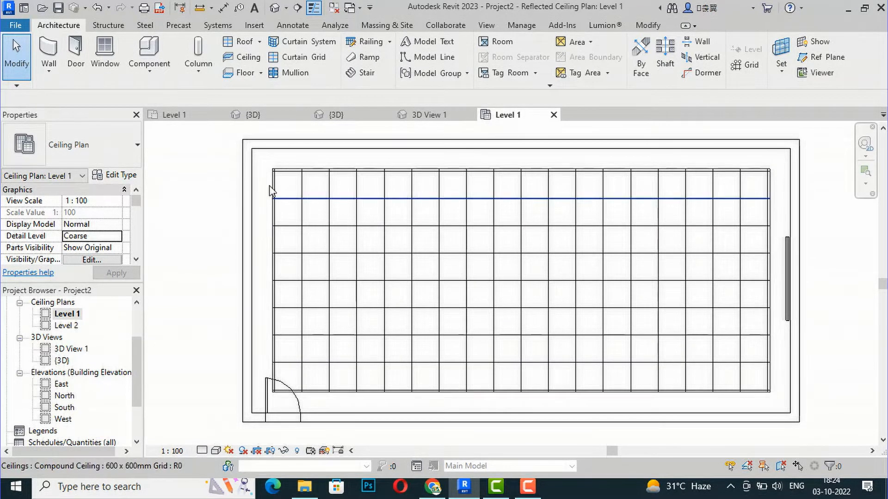
scroll(216, 175, "up", 1)
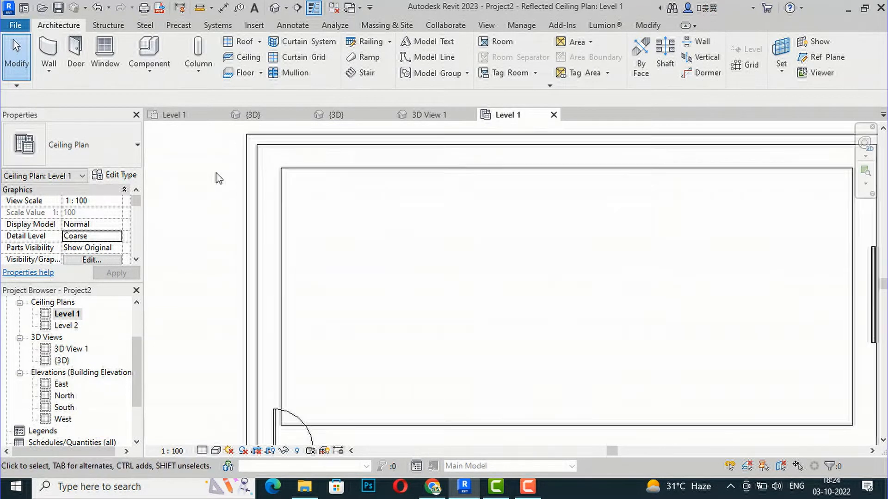
Step: Start a new wall and duplicate the Generic - 200mm basic wall type under the name light
left_click(49, 53)
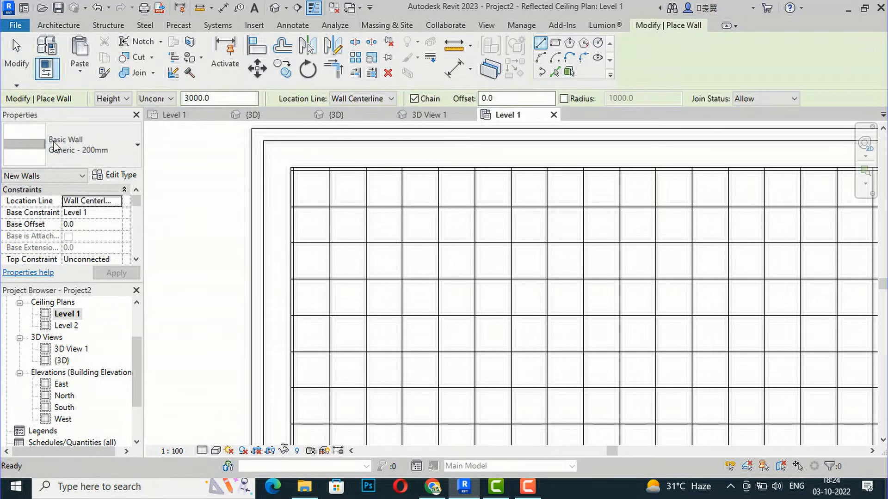
left_click(76, 155)
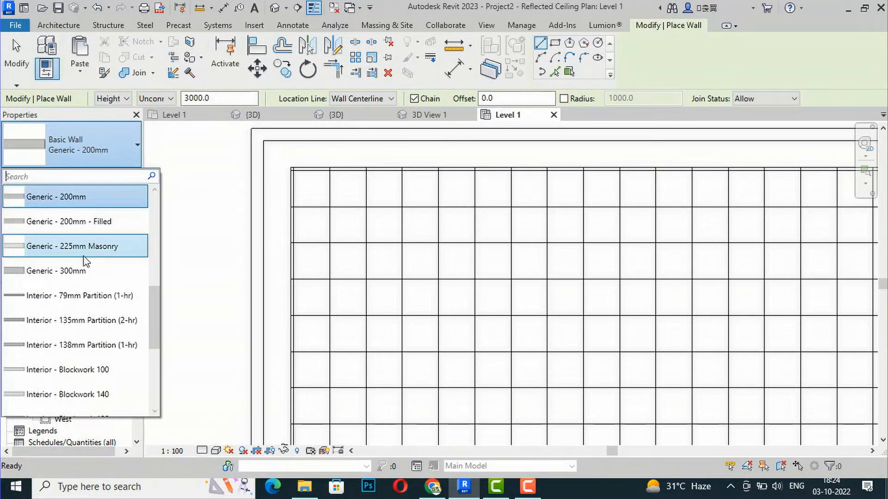
scroll(85, 261, "up", 3)
scroll(85, 261, "down", 4)
scroll(84, 259, "down", 2)
scroll(84, 260, "up", 6)
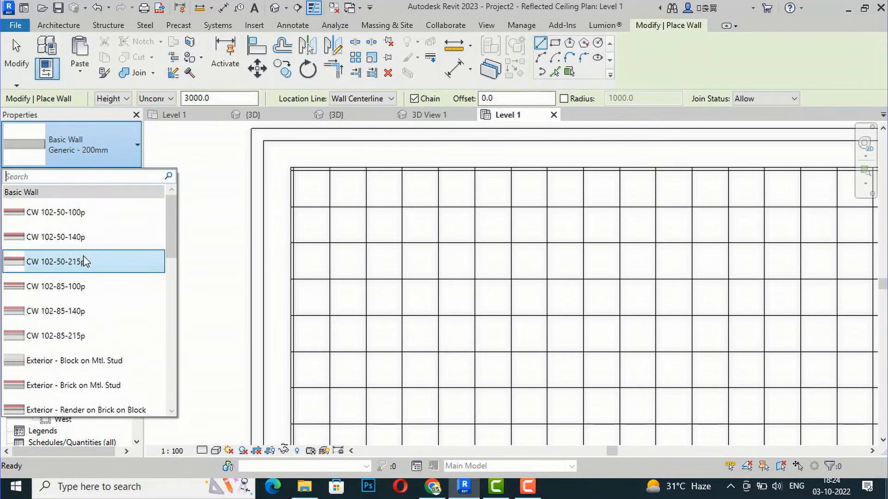
scroll(84, 259, "down", 2)
scroll(85, 260, "down", 2)
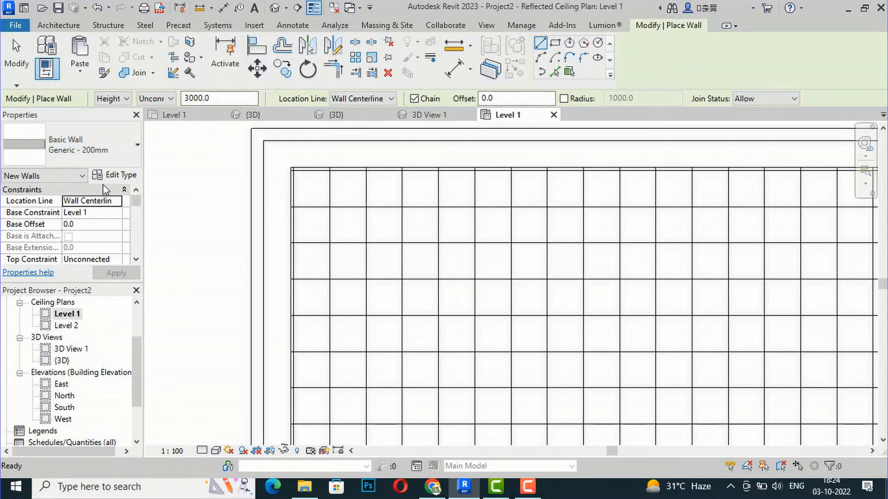
left_click(115, 175)
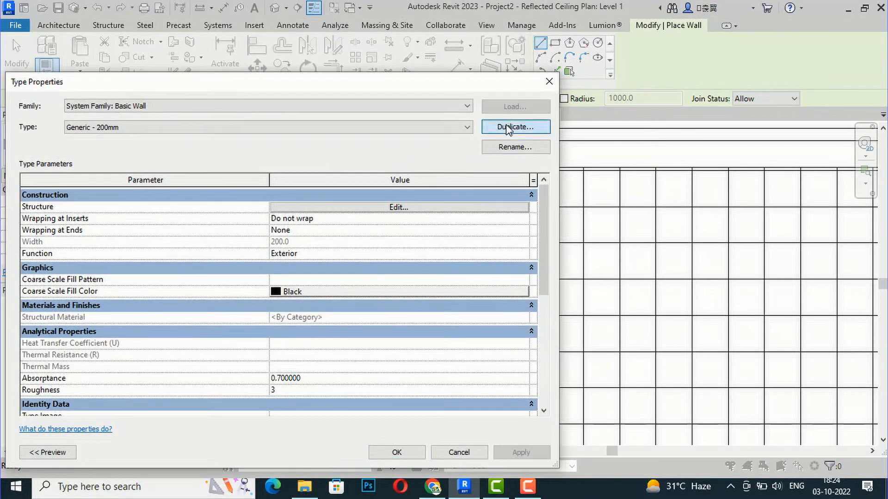
left_click(507, 129)
key("BackSpace")
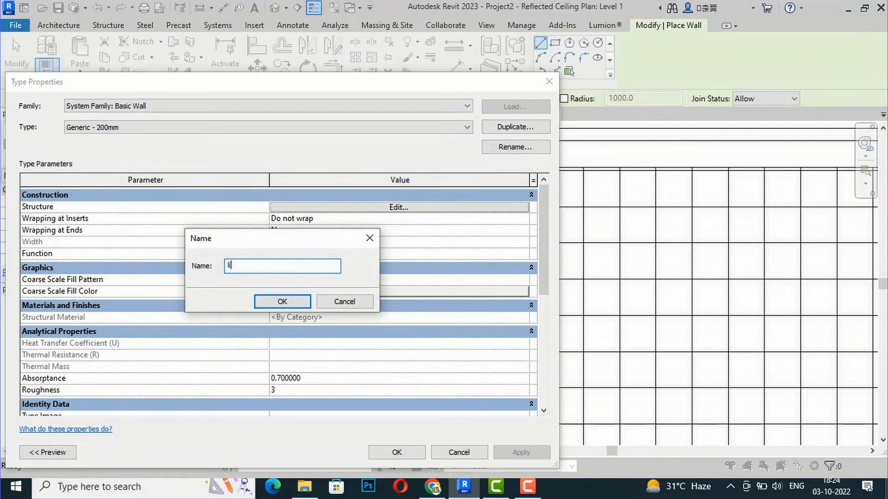
left_click(289, 300)
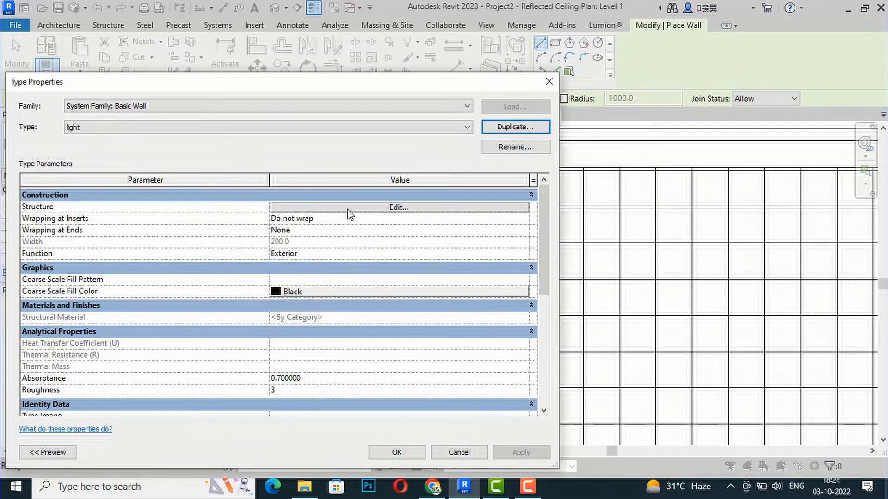
Step: Set the thickness of the light wall type's structure layer to 50 mm
left_click(348, 209)
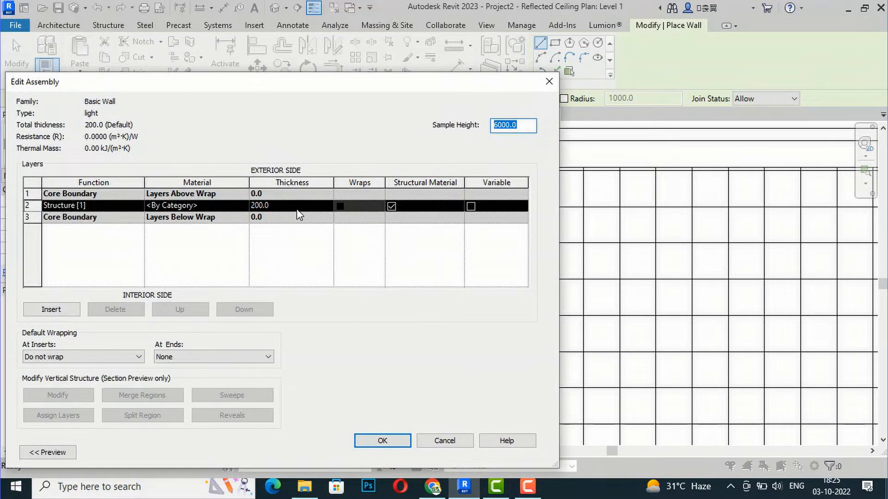
left_click(297, 209)
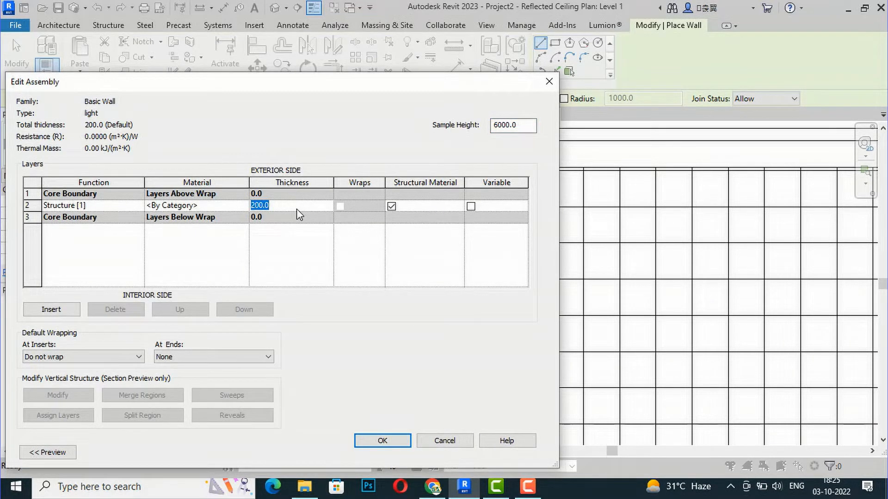
type("50")
Step: Create a new material named light for the wall type's structure layer
left_click(241, 208)
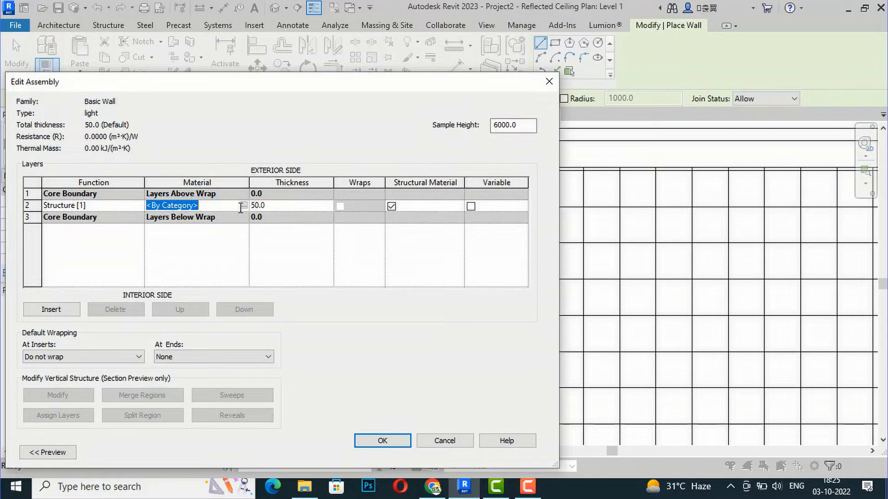
left_click(243, 206)
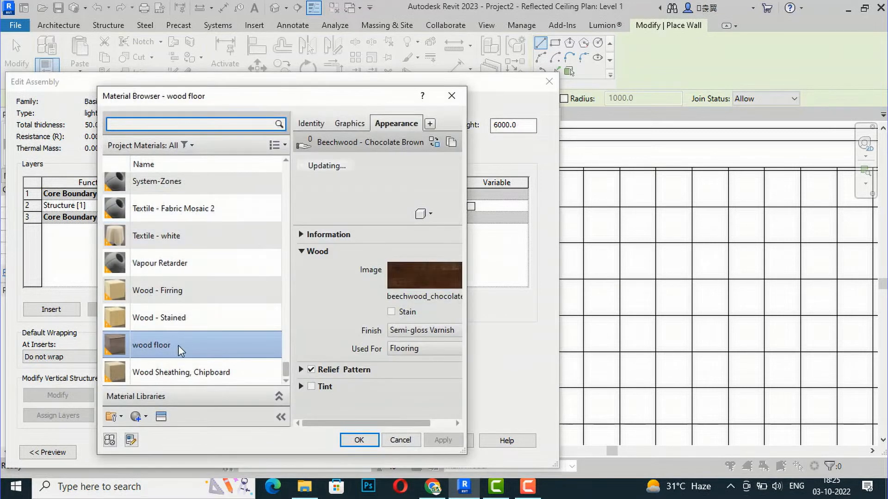
left_click(146, 419)
left_click(144, 429)
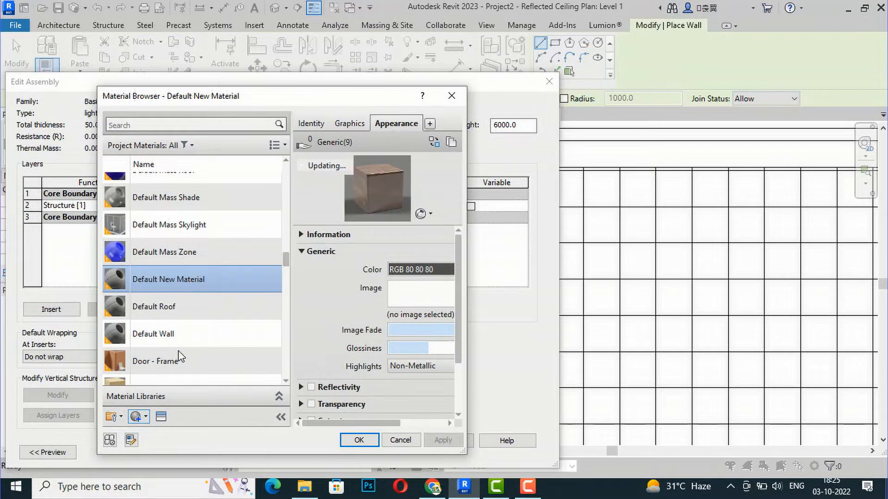
right_click(172, 278)
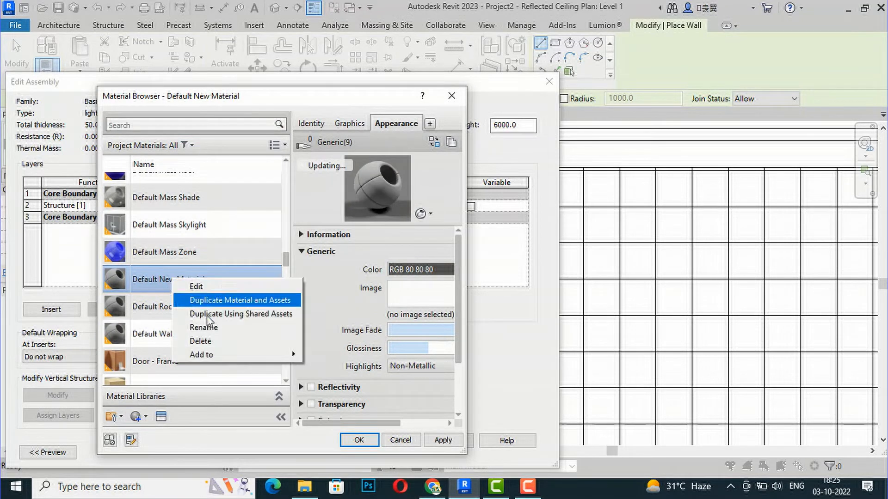
left_click(208, 326)
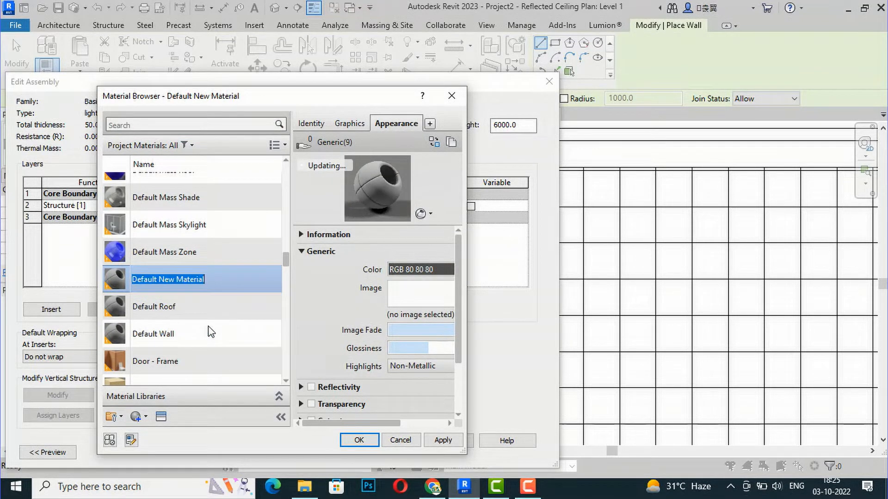
type("light")
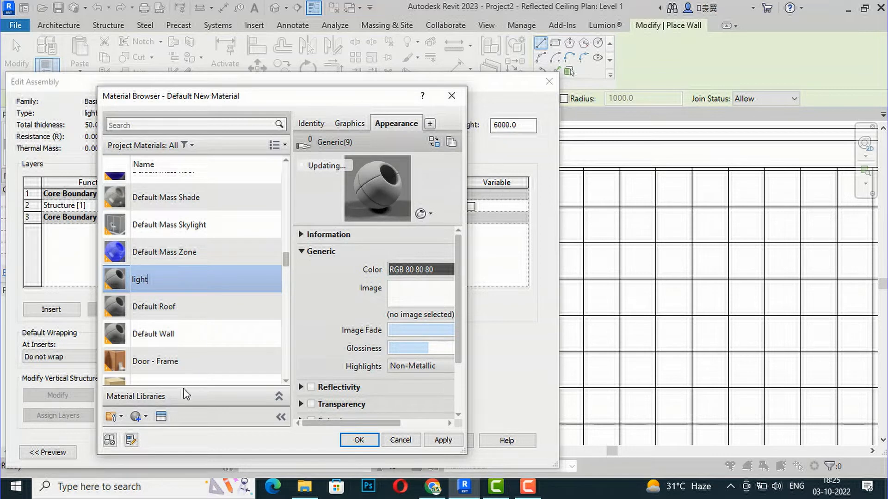
Step: Replace the light material's appearance with the Clear - Light asset and confirm the material and wall type
left_click(160, 417)
left_click(517, 116)
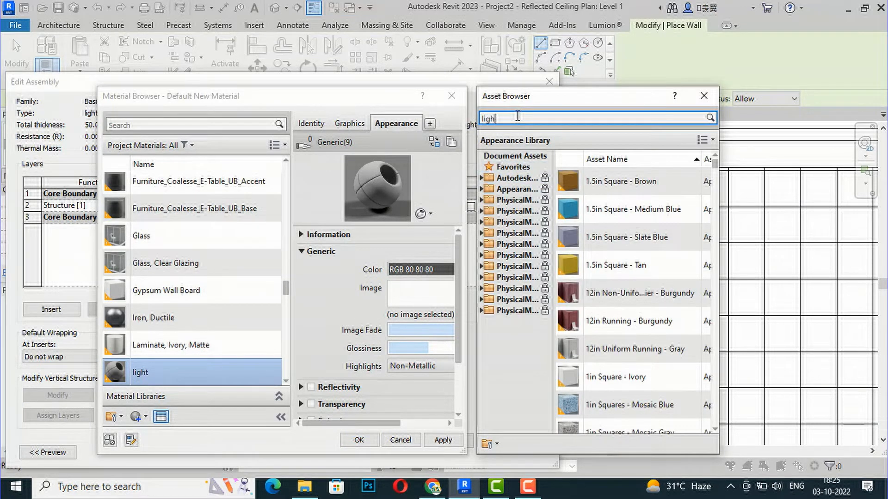
type("light")
key("Return")
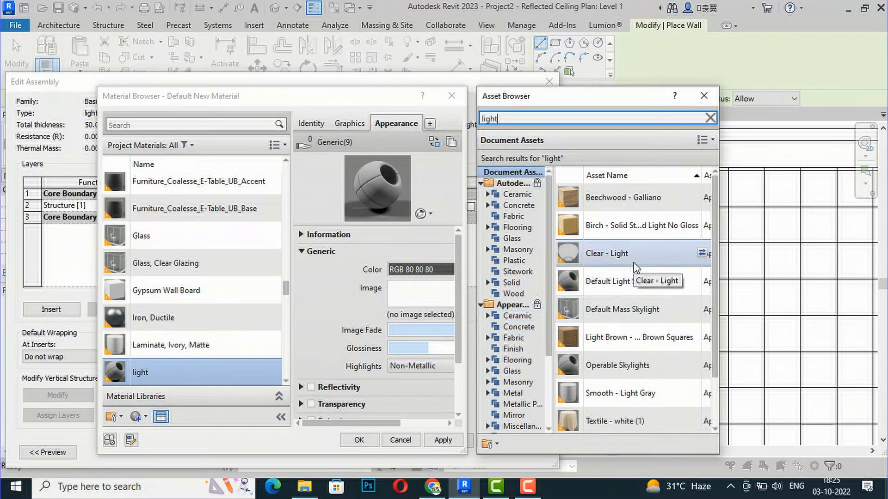
scroll(634, 268, "down", 2)
scroll(638, 266, "up", 2)
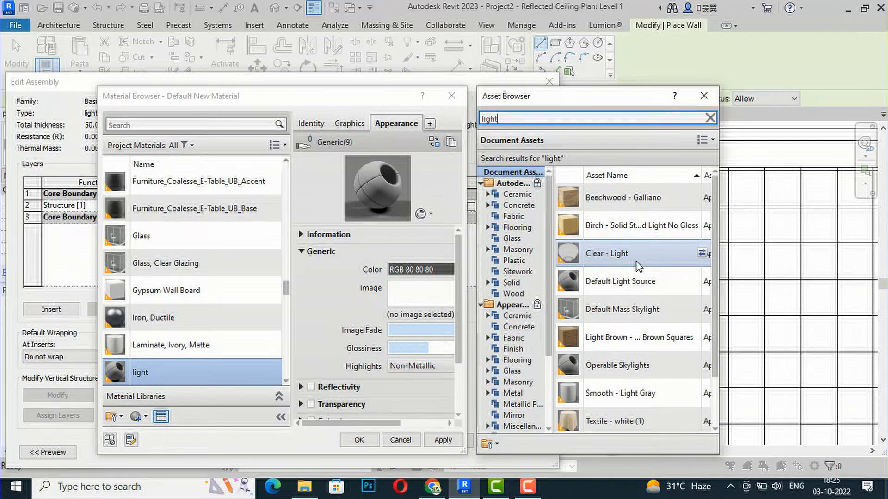
double_click(626, 260)
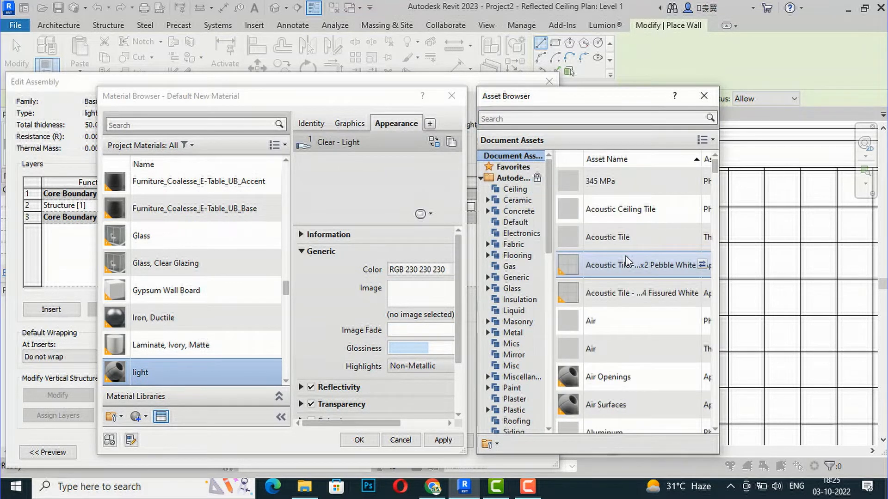
left_click(704, 96)
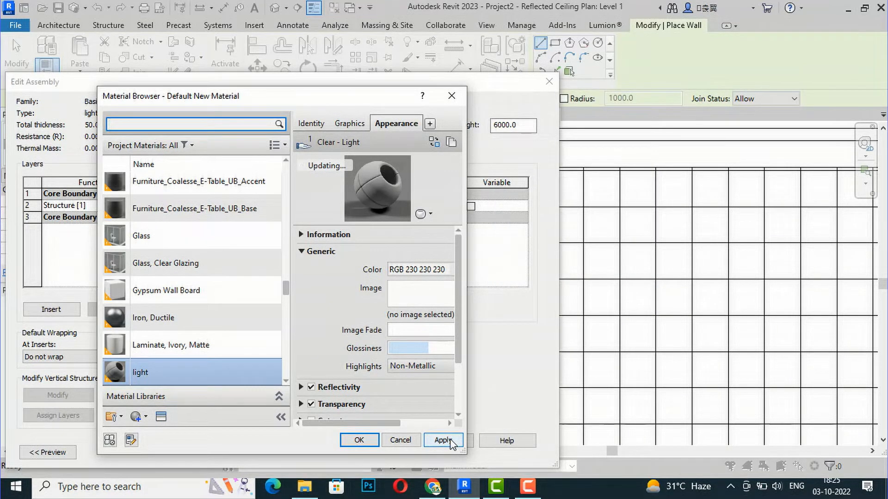
left_click(449, 442)
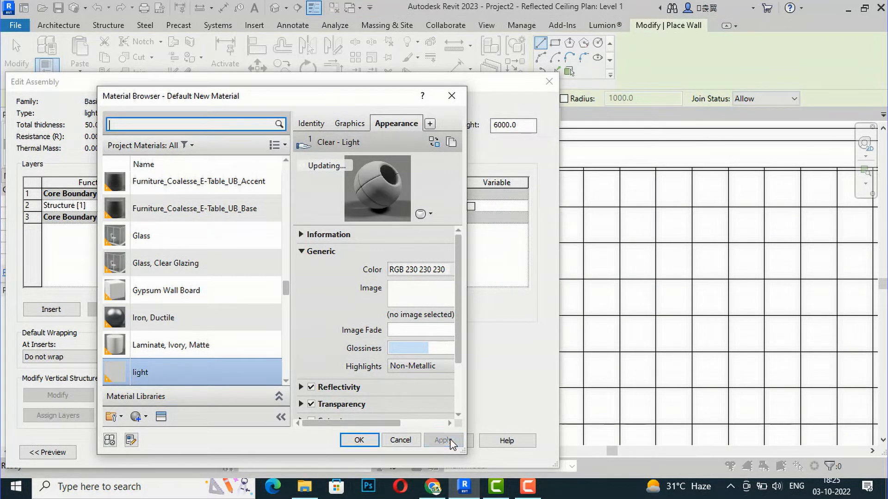
left_click(360, 440)
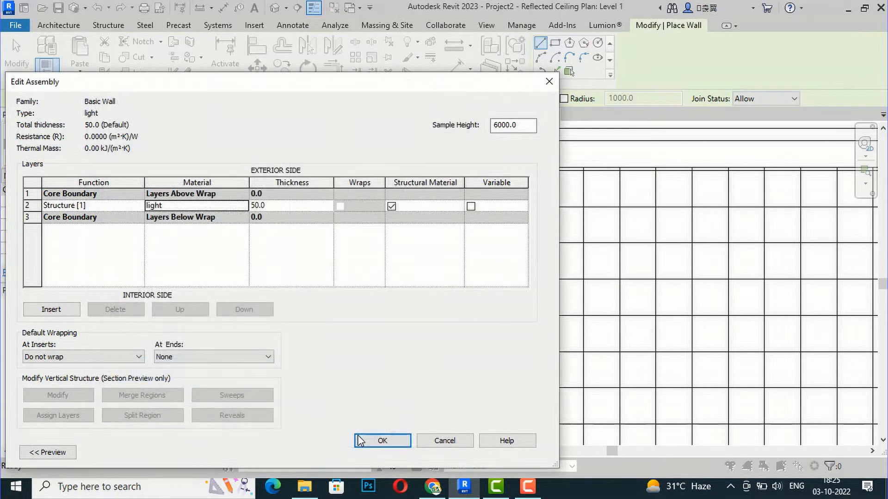
left_click(380, 441)
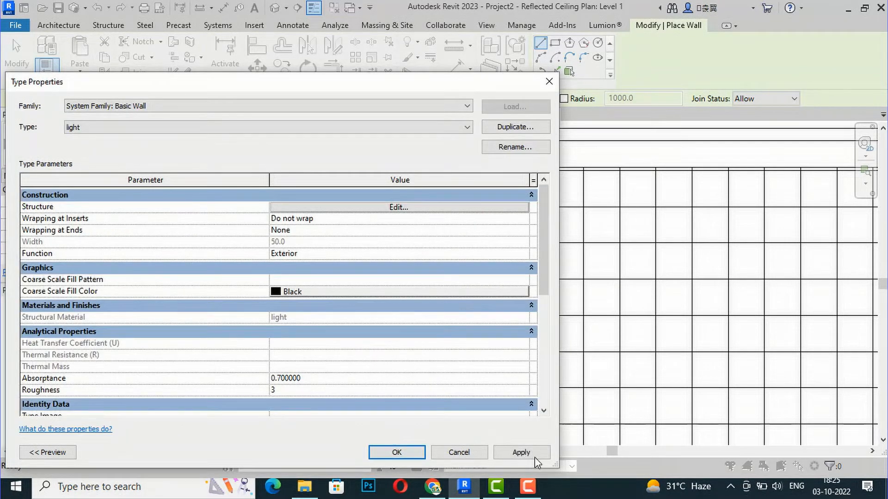
left_click(396, 454)
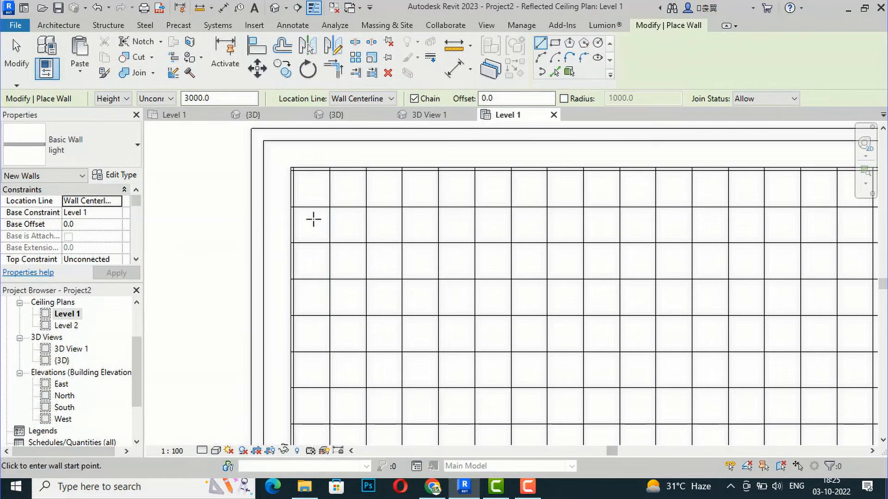
Step: Give the new light wall a base offset of 2400 mm and an unconnected height of 75 mm
left_click(97, 224)
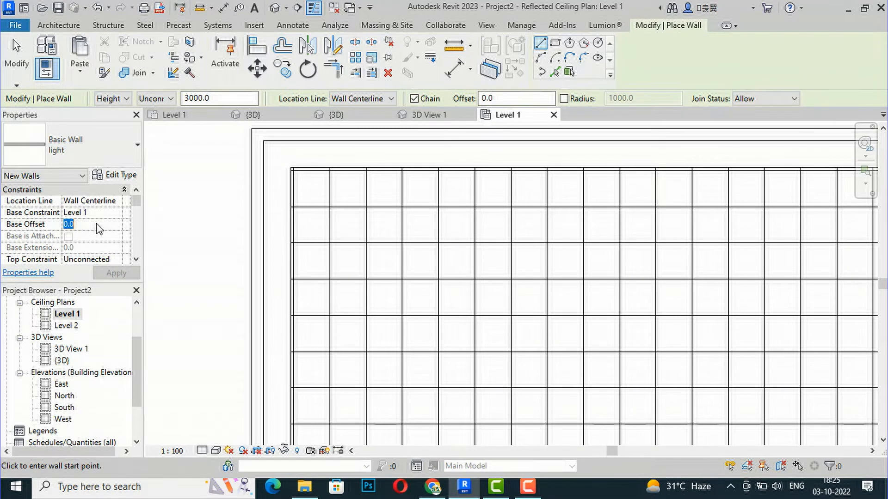
type("24")
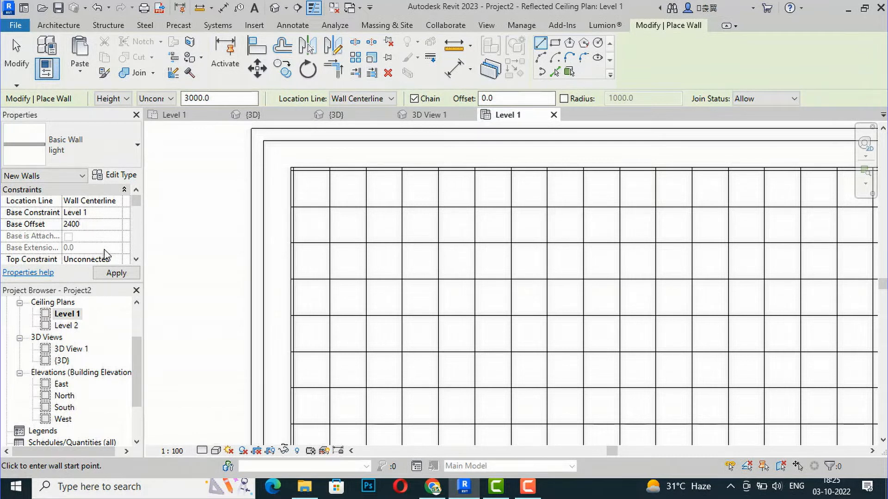
left_click(111, 274)
left_click(231, 99)
left_click_drag(231, 99, 170, 90)
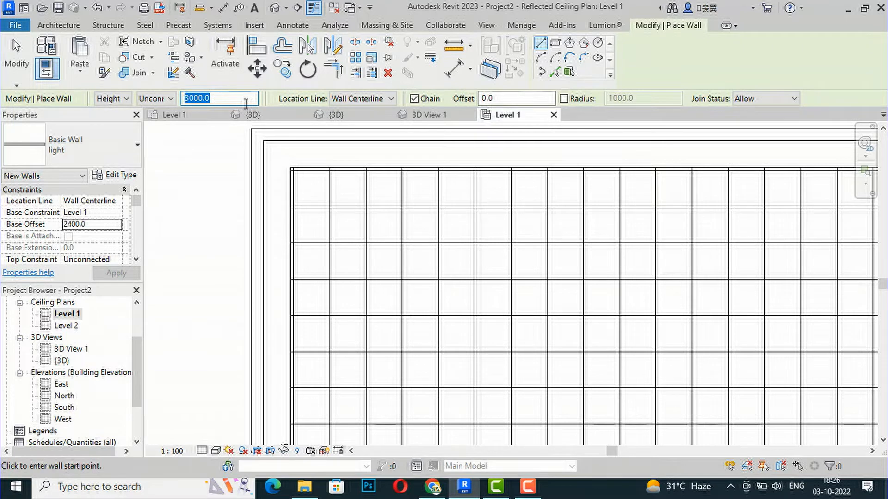
type("75")
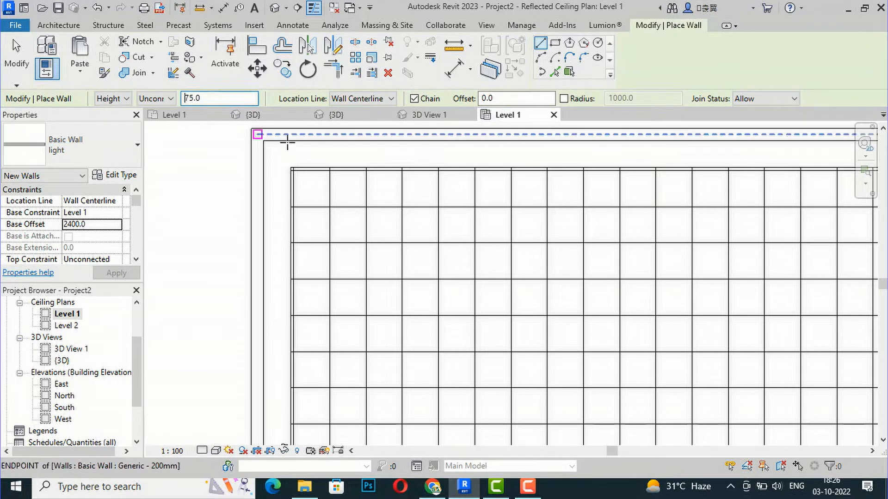
Step: Choose the rectangle shape for the light wall and try starting it at the grid ceiling's corner with location line Finish Face: Exterior
left_click(557, 44)
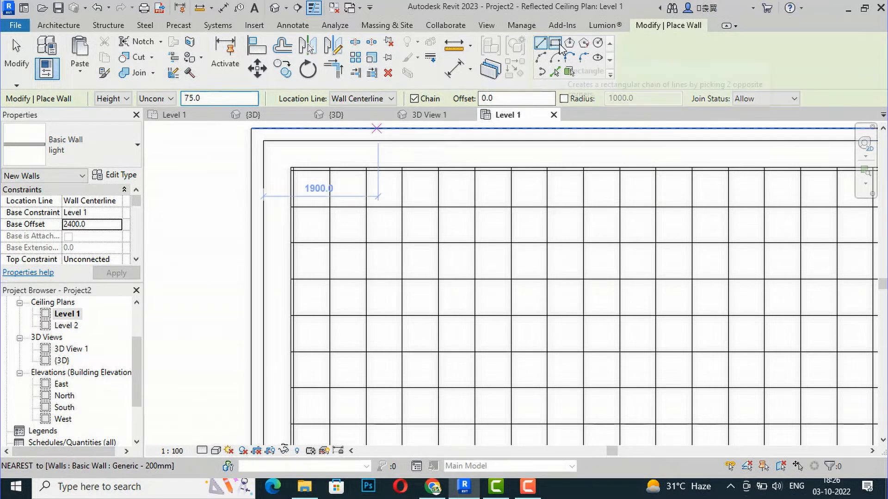
left_click(376, 98)
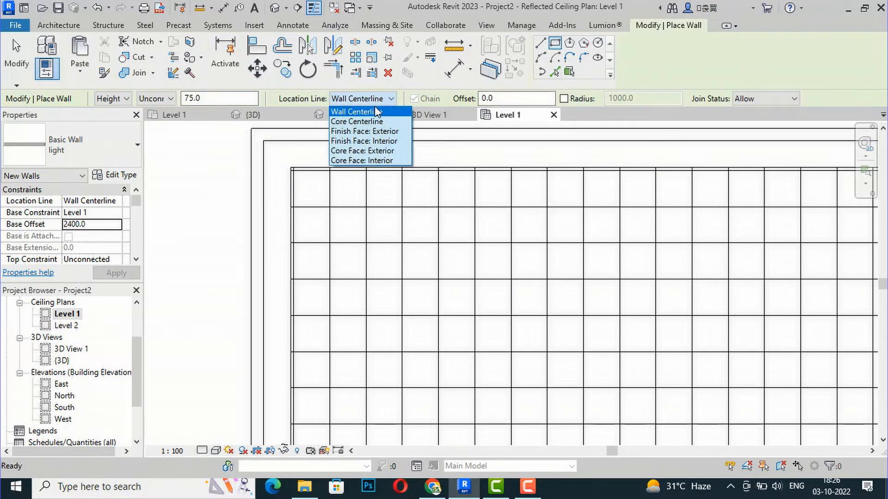
left_click(365, 131)
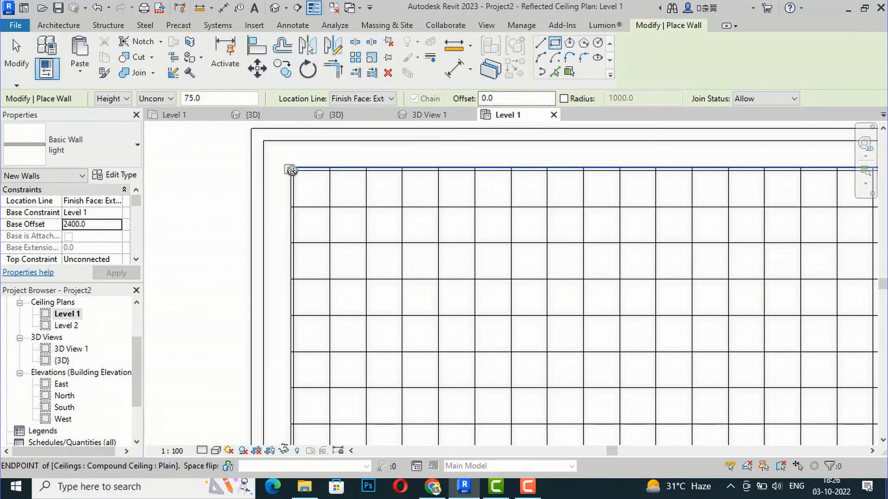
left_click(290, 167)
key("Escape")
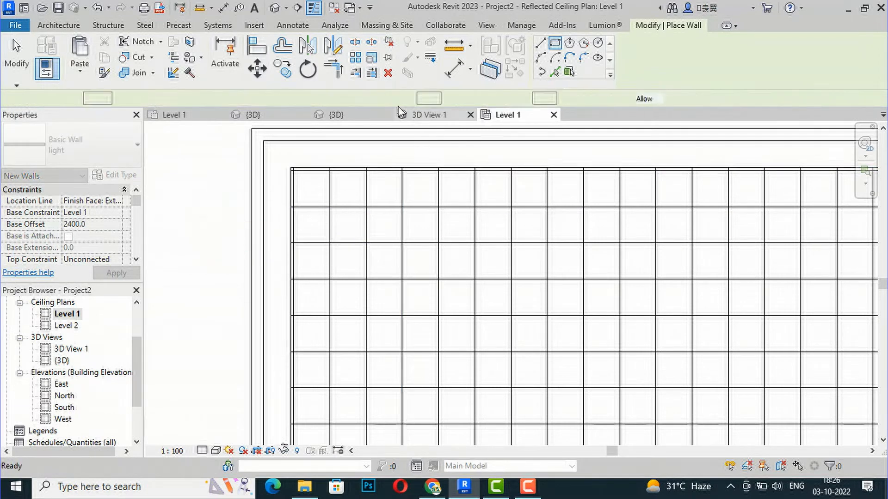
Step: Draw the light wall as a rectangle corner to corner around the grid ceiling's edge, with location line Finish Face: Interior
left_click(391, 99)
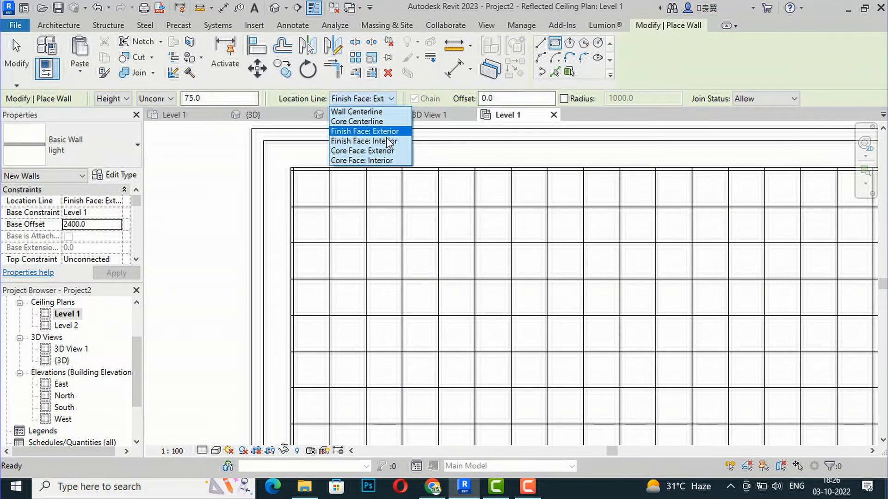
left_click(386, 141)
left_click(291, 167)
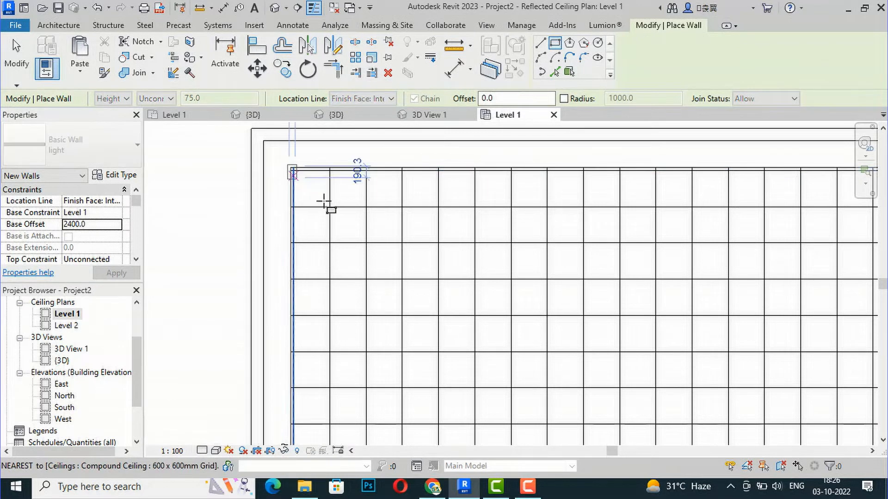
scroll(331, 204, "down", 4)
scroll(598, 330, "up", 4)
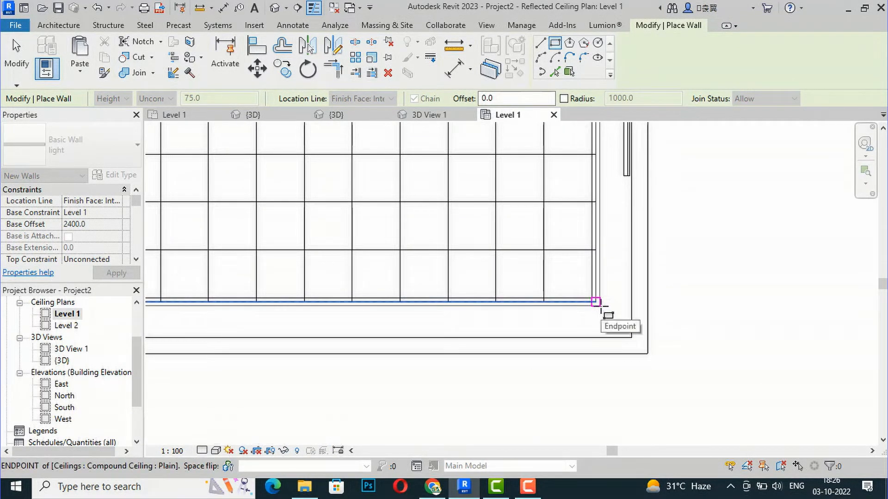
left_click(601, 311)
key("Escape")
key("Escape")
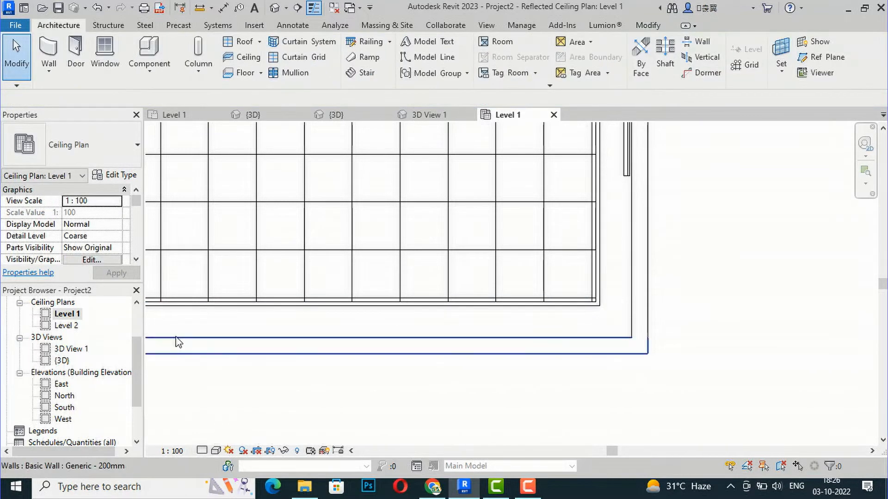
Step: Start loading a family and browse to the Libraries folder under C:, ProgramData, Autodesk, RVT 2023
scroll(67, 368, "down", 1)
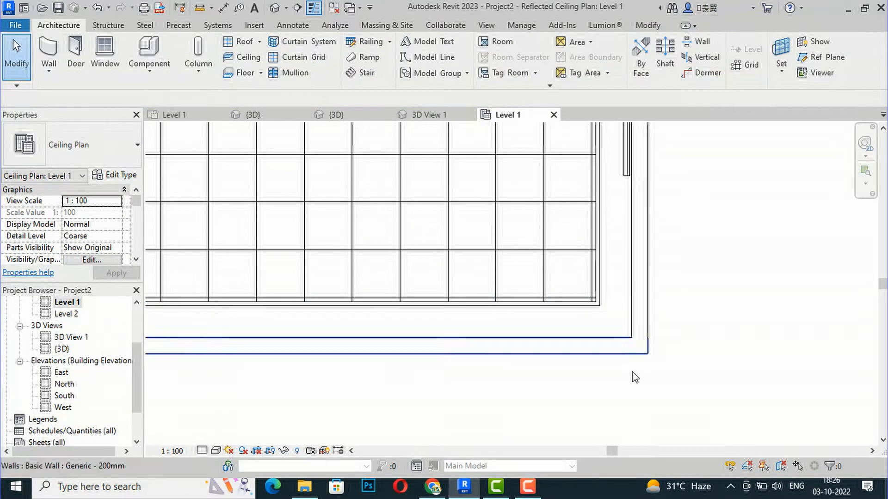
scroll(634, 375, "down", 4)
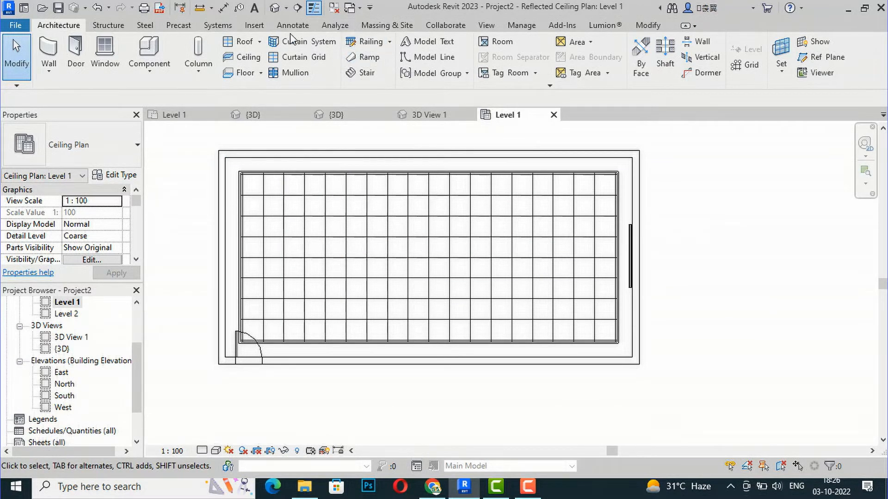
left_click(256, 26)
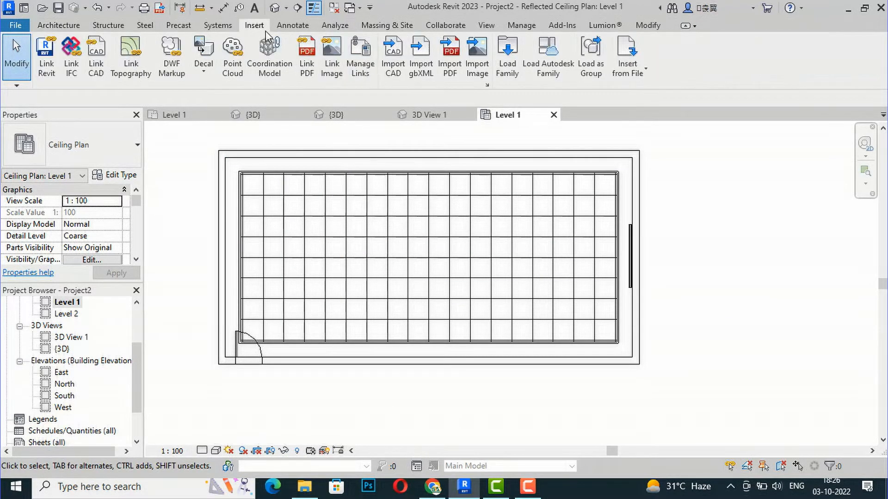
left_click(509, 69)
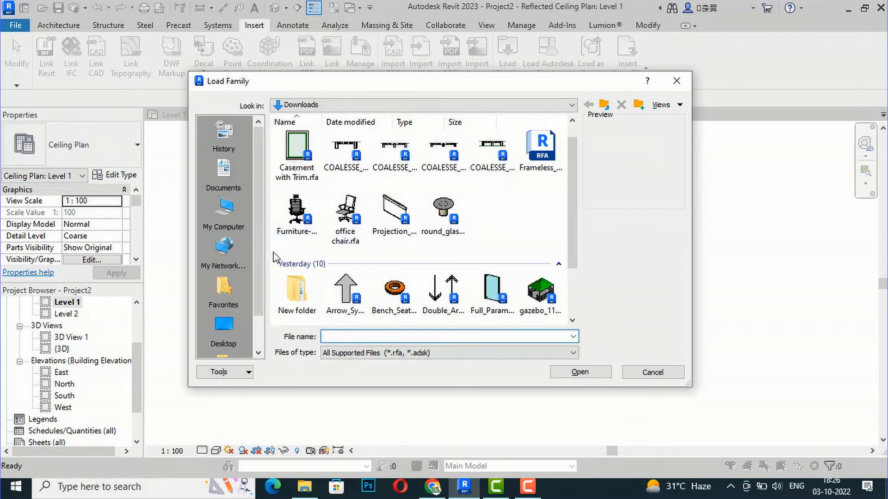
left_click(217, 323)
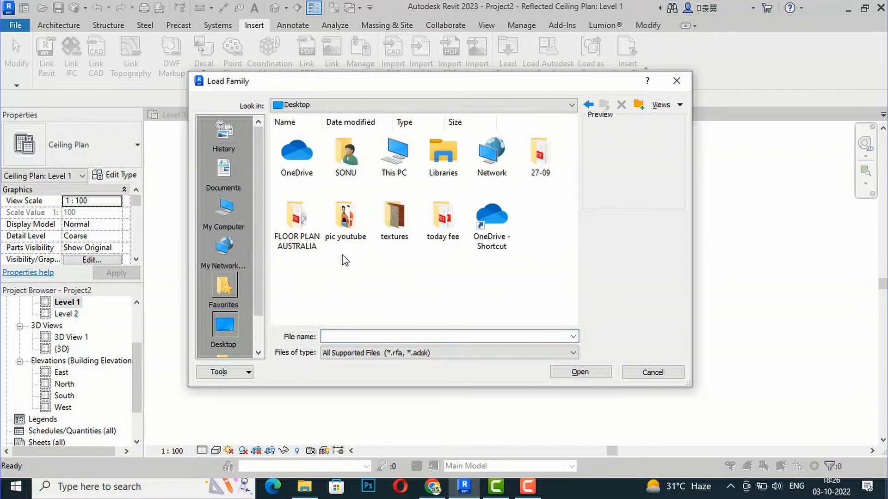
double_click(392, 164)
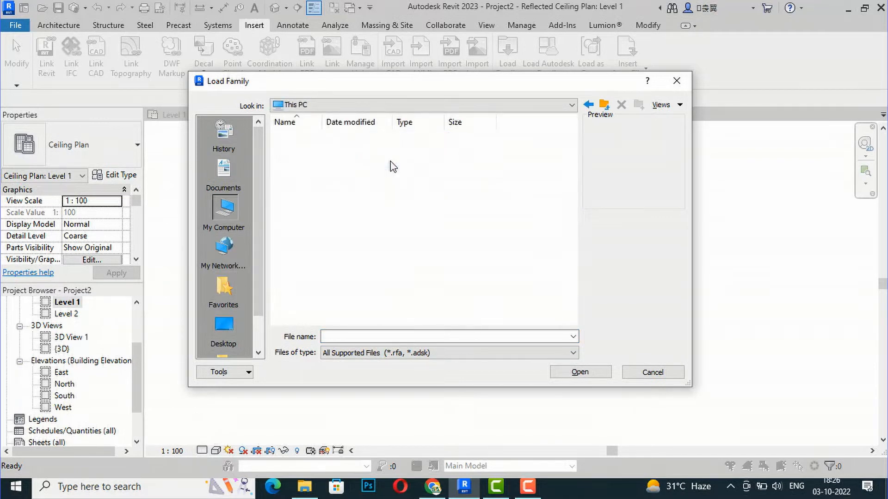
double_click(297, 298)
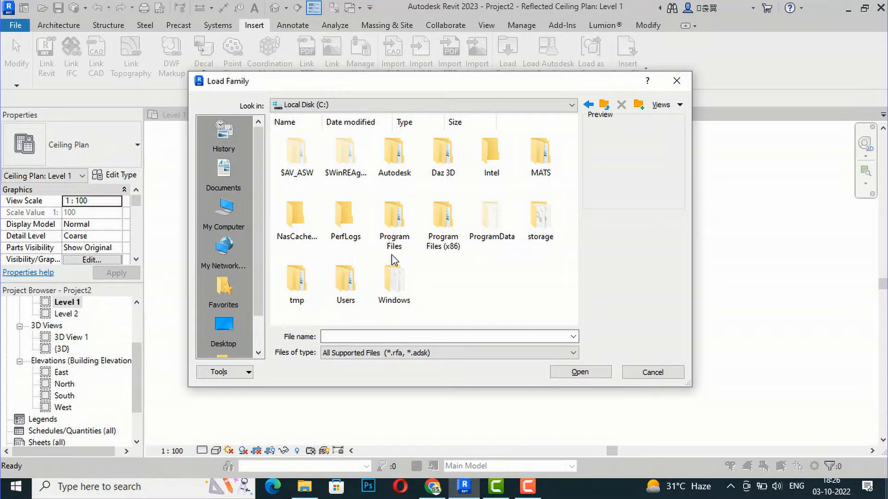
double_click(485, 242)
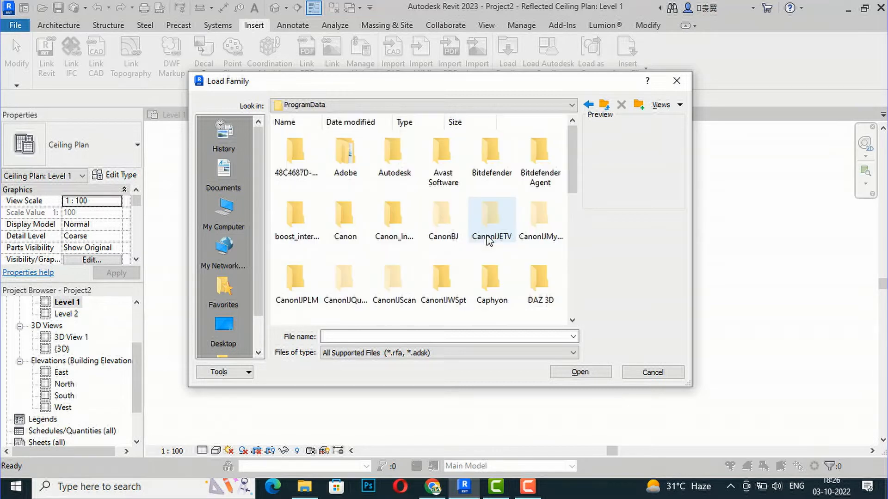
double_click(393, 170)
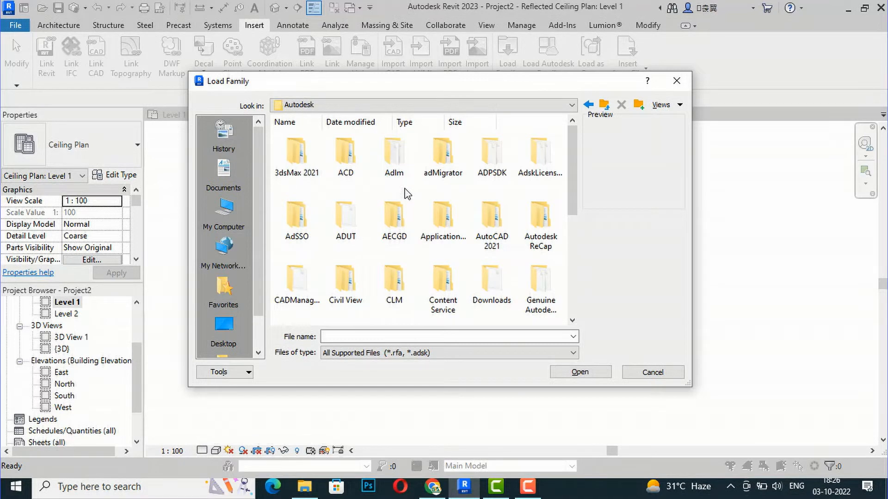
scroll(405, 193, "down", 5)
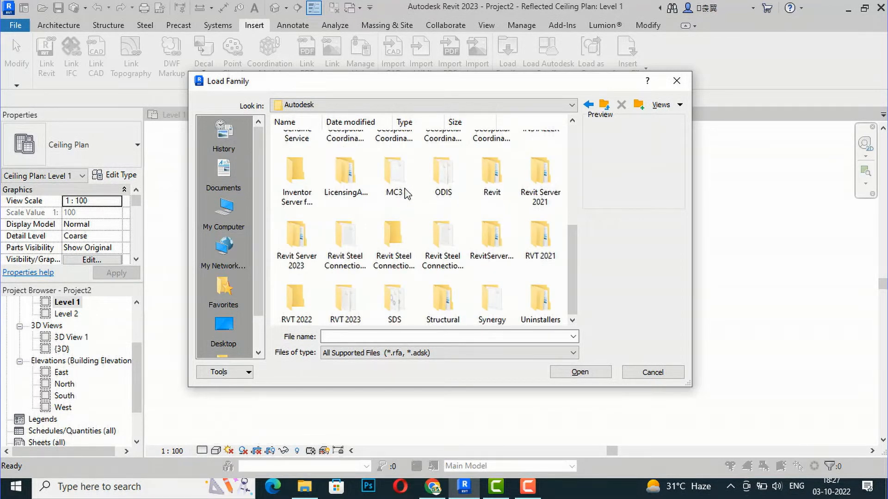
double_click(349, 295)
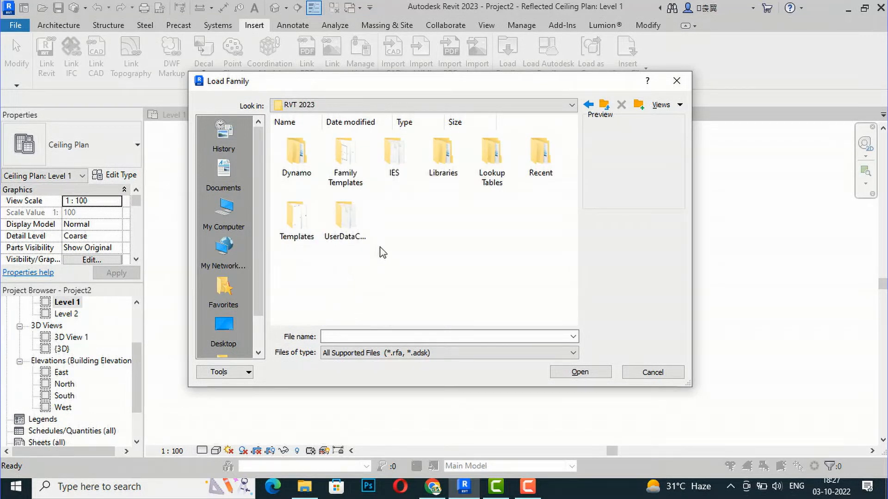
double_click(443, 183)
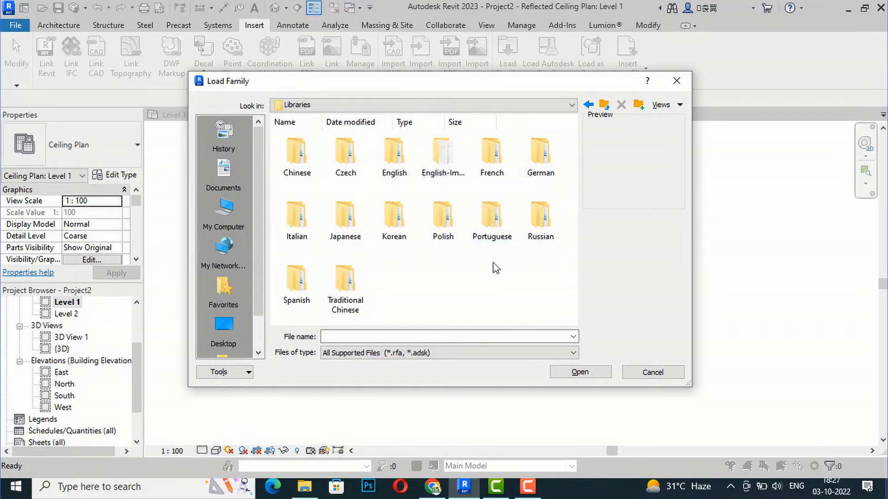
Step: Load M_Ceiling Light - Flat Round.rfa from the library's English, US, Lighting, Architectural, Internal folder
double_click(394, 160)
double_click(394, 162)
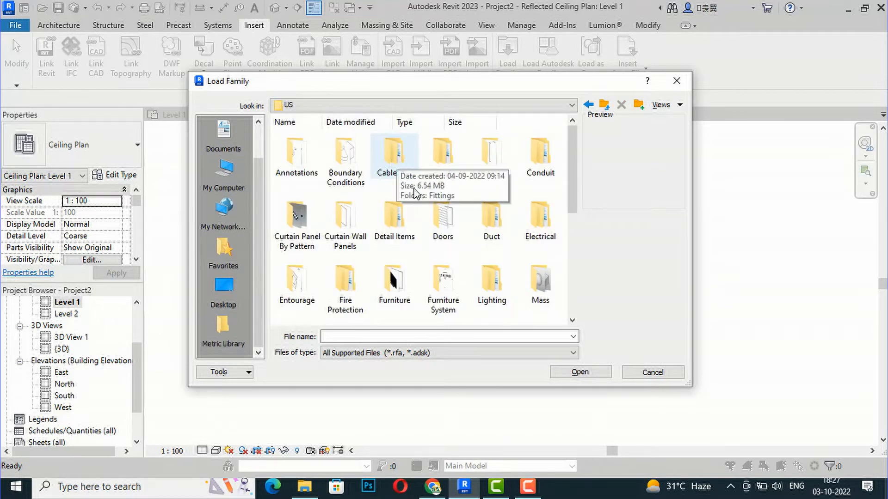
double_click(491, 282)
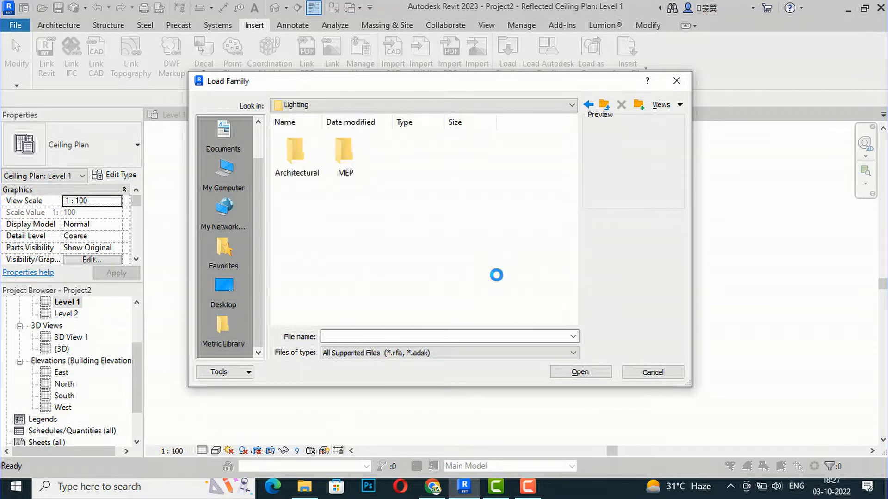
double_click(307, 157)
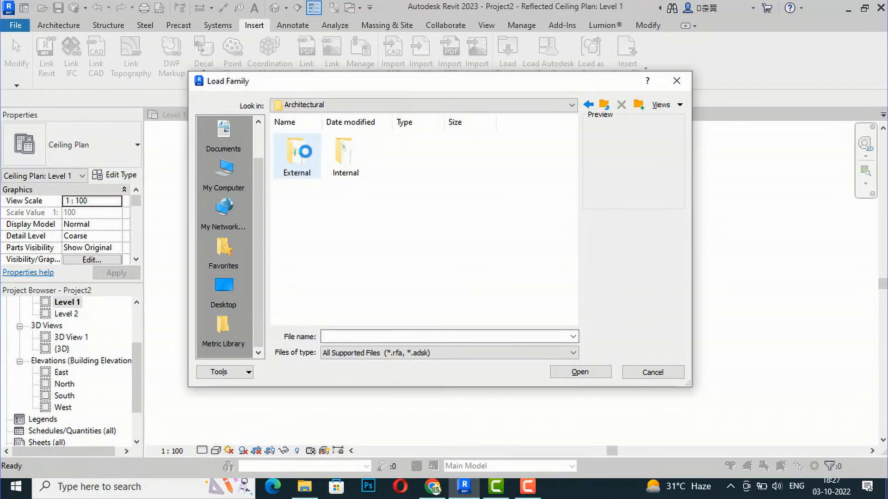
double_click(345, 151)
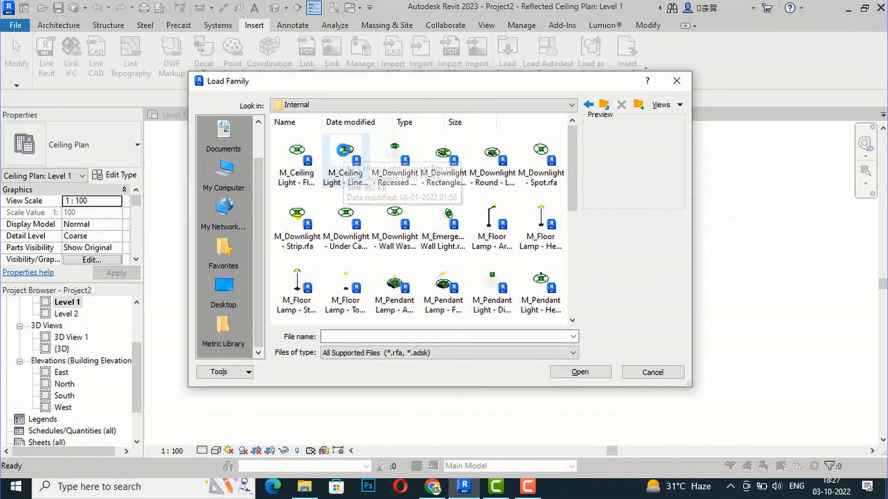
left_click(303, 169)
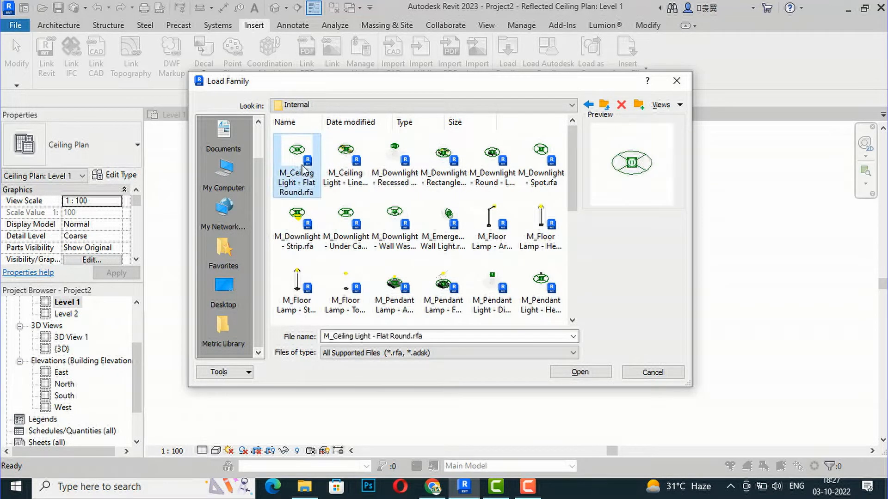
left_click(586, 378)
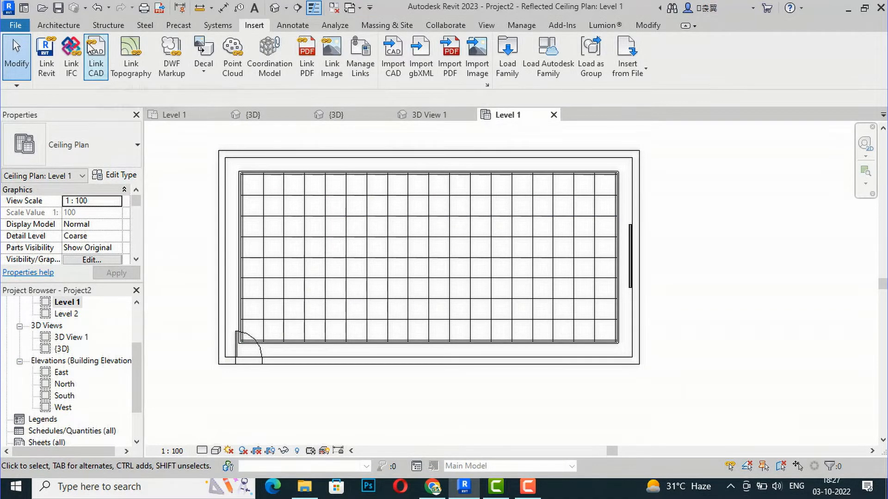
Step: Place three M_Ceiling Light - Flat Round 60W - 120V fixtures along the left ceiling border, at both corners and near the middle
left_click(65, 25)
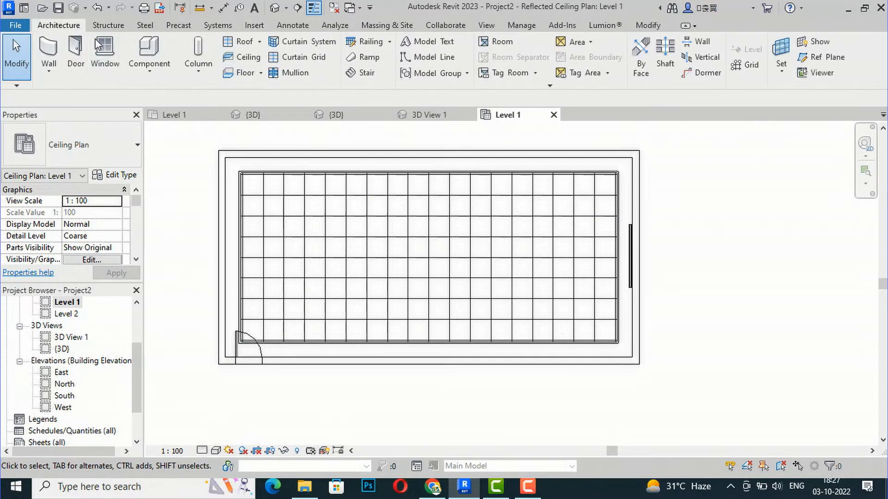
left_click(151, 51)
scroll(232, 190, "up", 2)
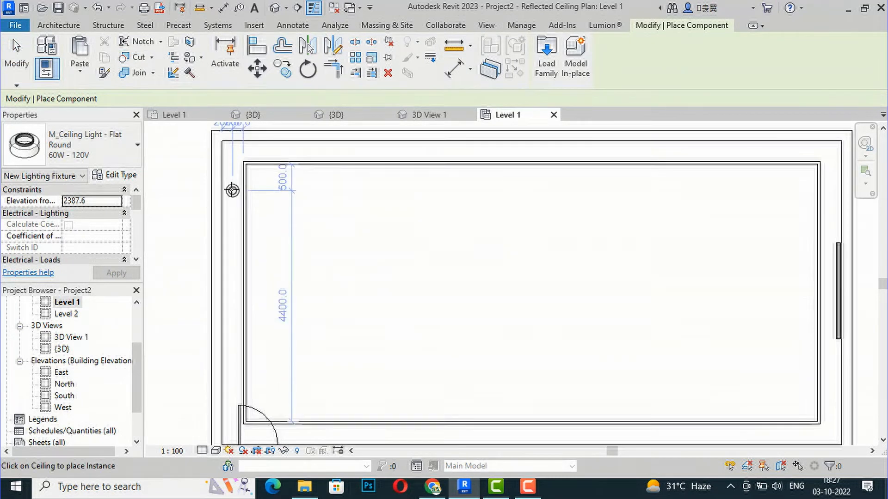
scroll(232, 189, "down", 1)
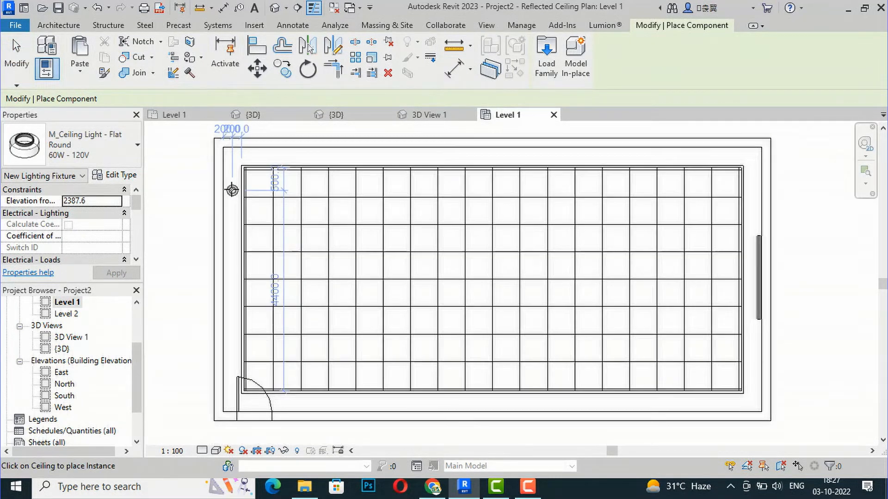
left_click(232, 156)
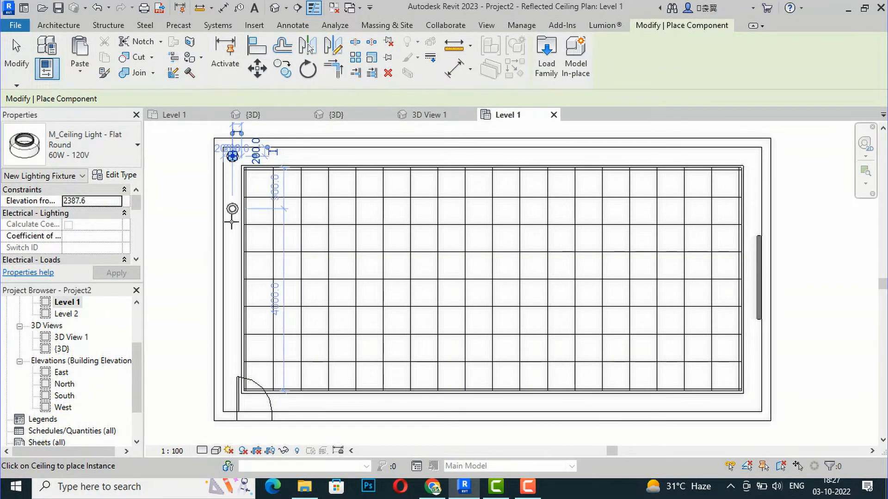
left_click(232, 293)
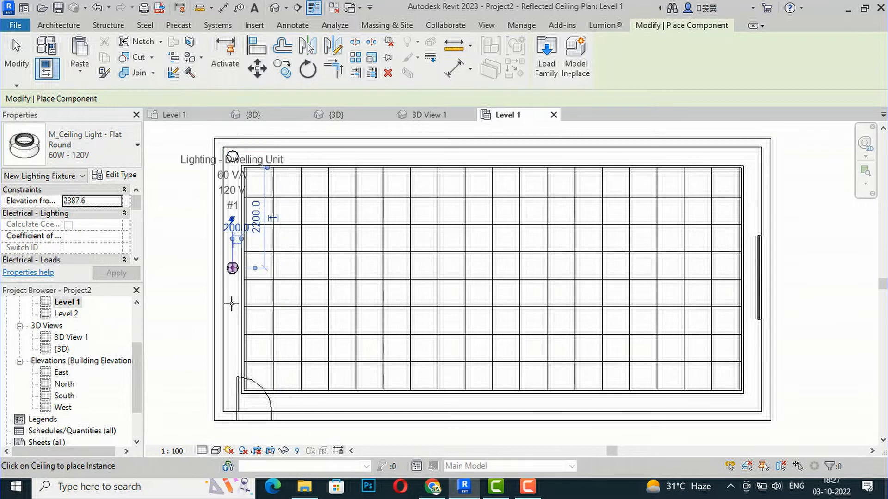
left_click(232, 397)
Step: Place seven more M_Ceiling Light - Flat Round fixtures along the bottom, right and top ceiling borders, including both right corners
left_click(416, 403)
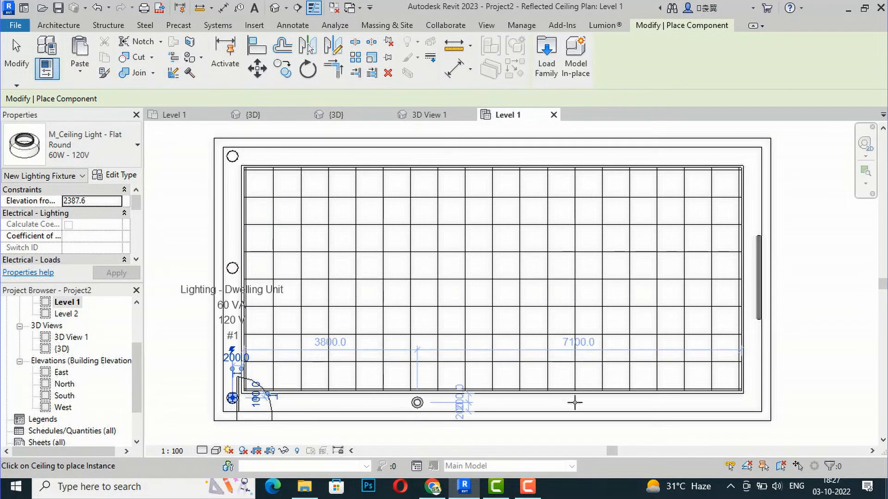
left_click(595, 402)
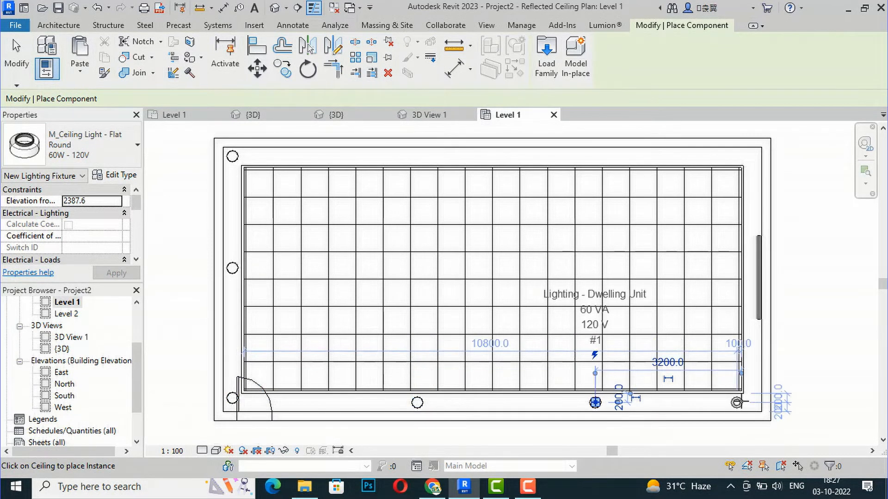
left_click(748, 402)
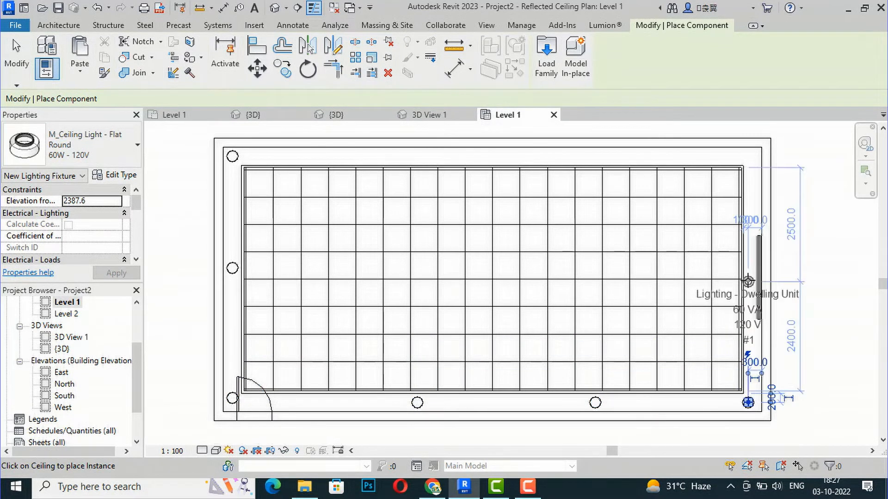
left_click(752, 156)
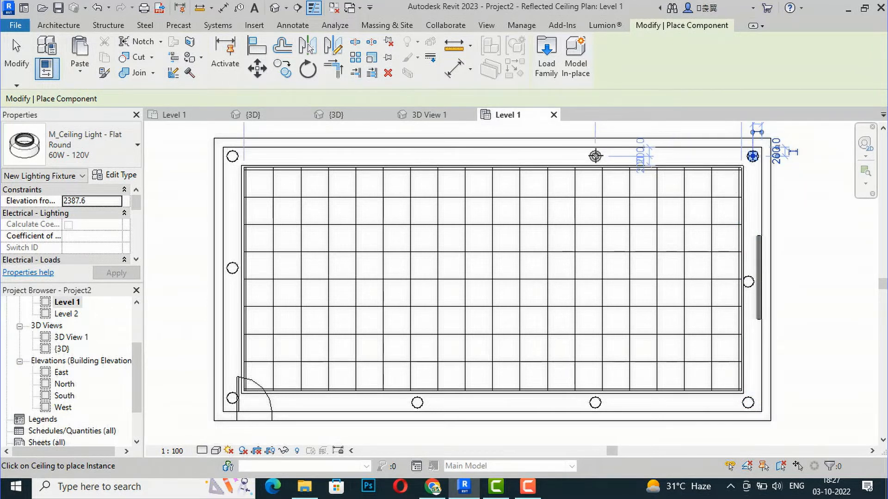
left_click(595, 157)
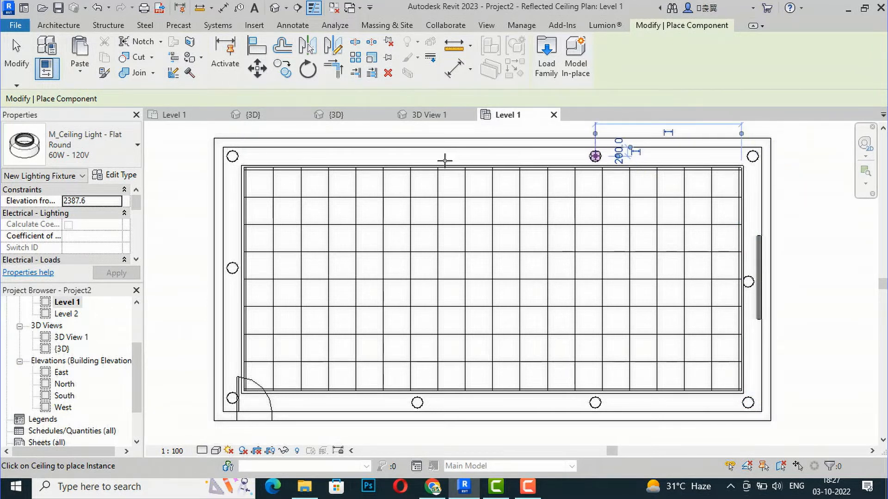
left_click(420, 156)
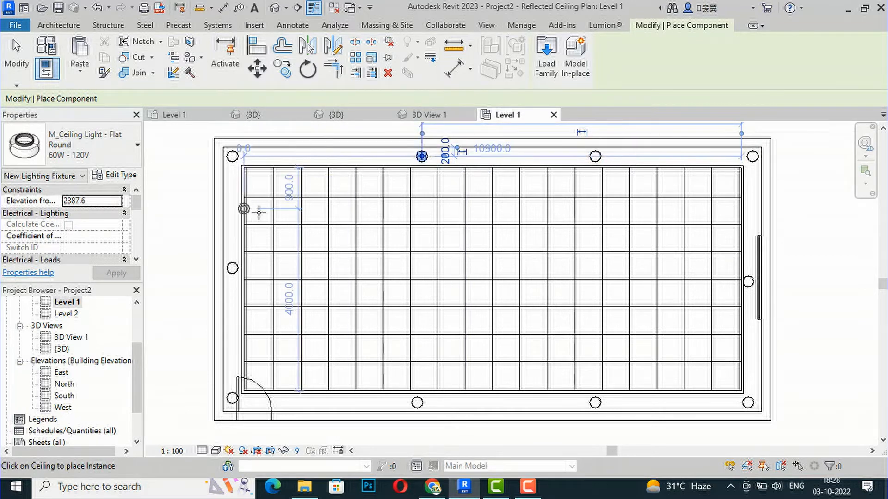
key("Escape")
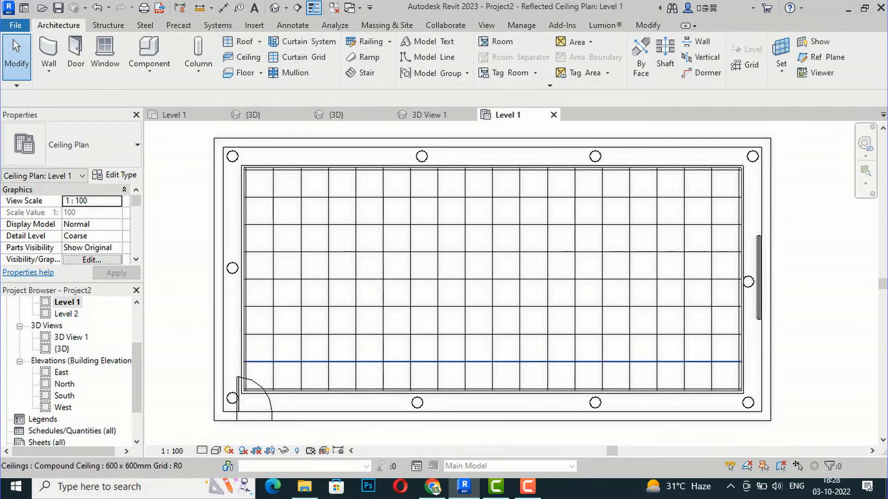
Step: Load the M_Troffer Light - Parabolic Square family from the library's Internal lighting folder
left_click(254, 25)
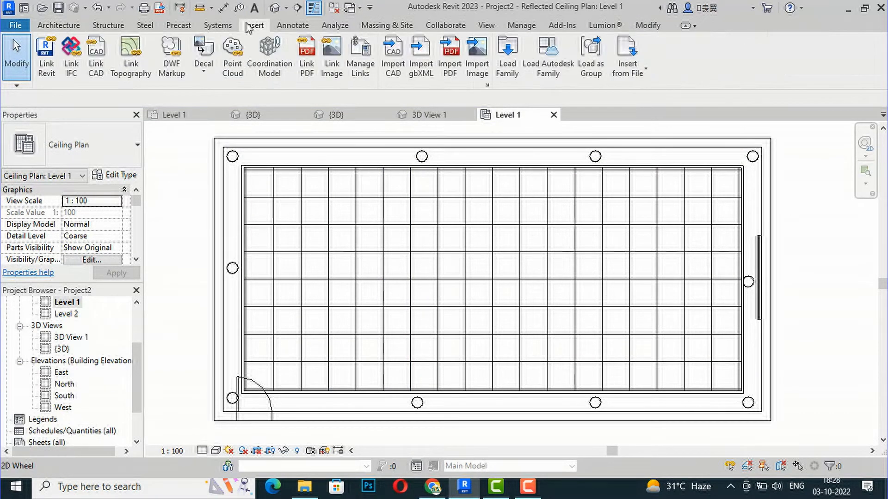
left_click(507, 56)
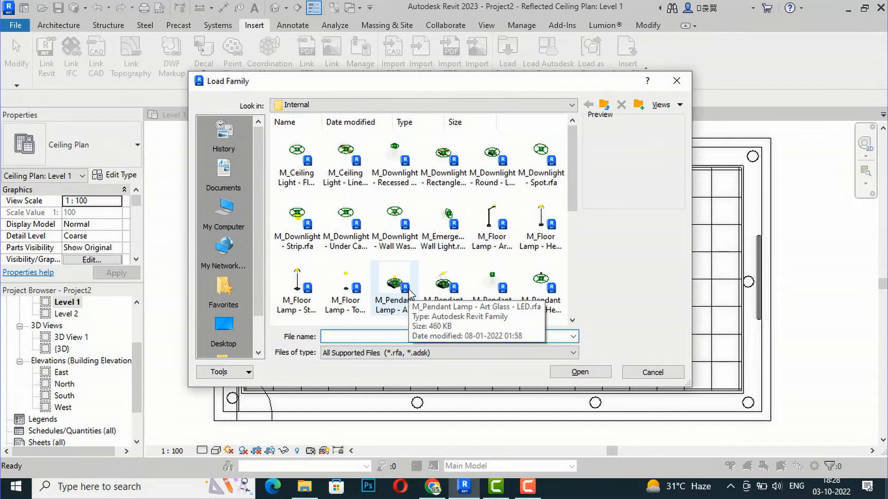
scroll(409, 292, "down", 2)
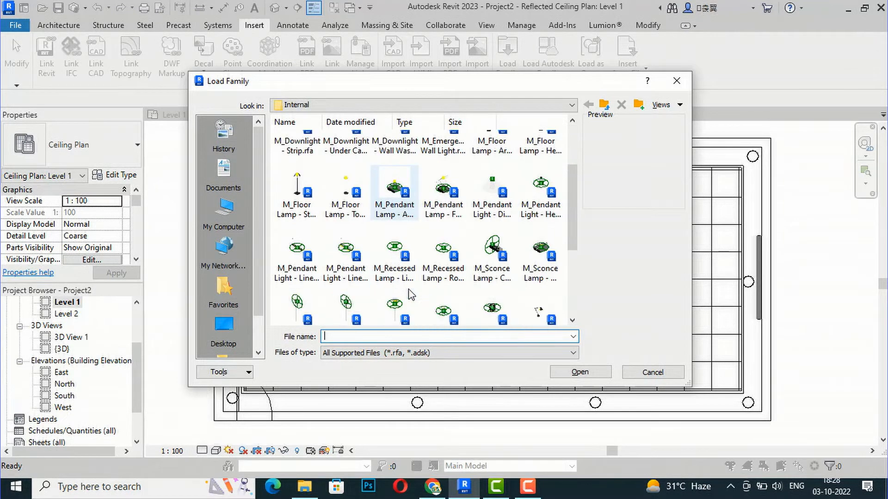
scroll(410, 292, "down", 2)
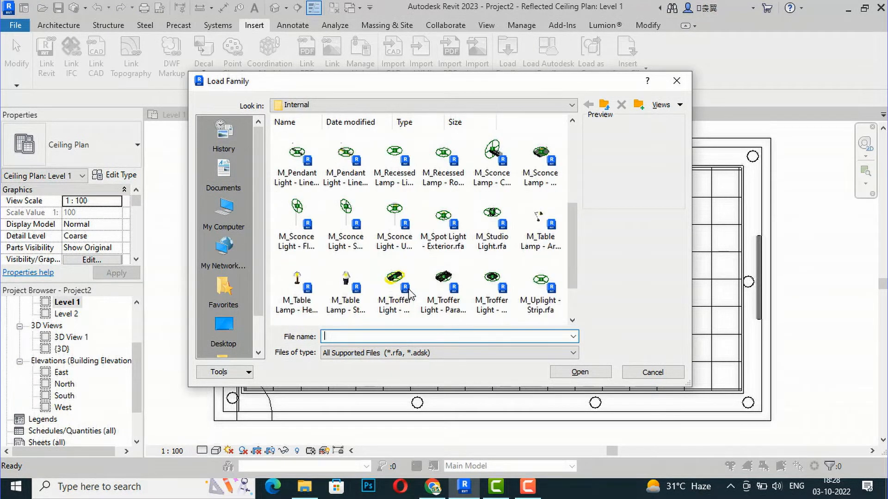
left_click(487, 312)
left_click(580, 372)
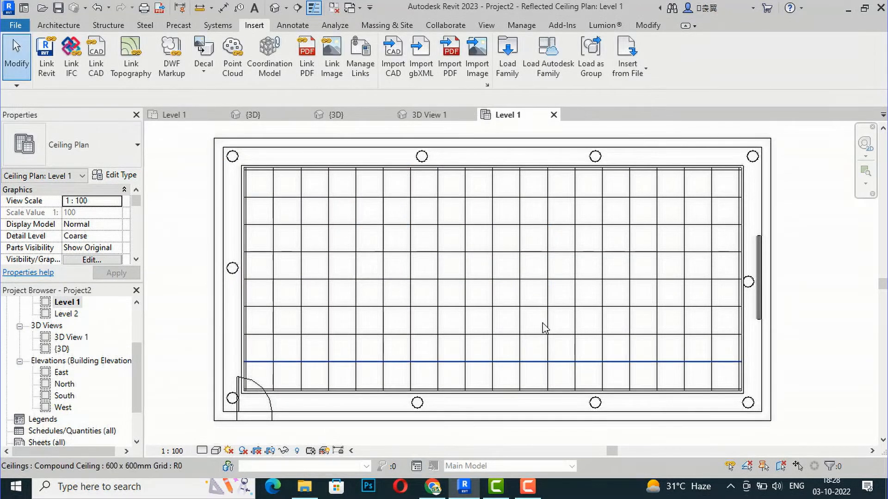
Step: Place three M_Troffer Light - Parabolic Square 0600x0600mm(2 Lamp) - 120V fixtures in a row across the grid ceiling, about 1000 mm below its upper edge
left_click(52, 27)
left_click(148, 69)
left_click(178, 91)
scroll(282, 223, "up", 3)
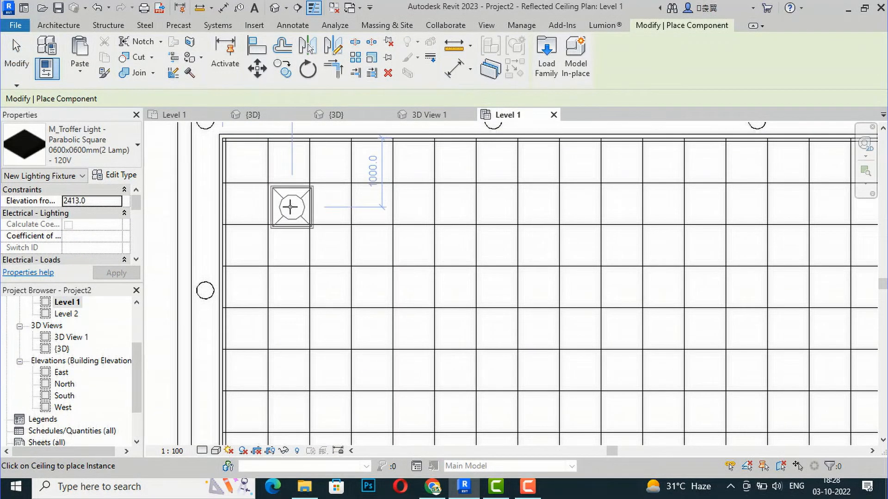
scroll(289, 201, "up", 2)
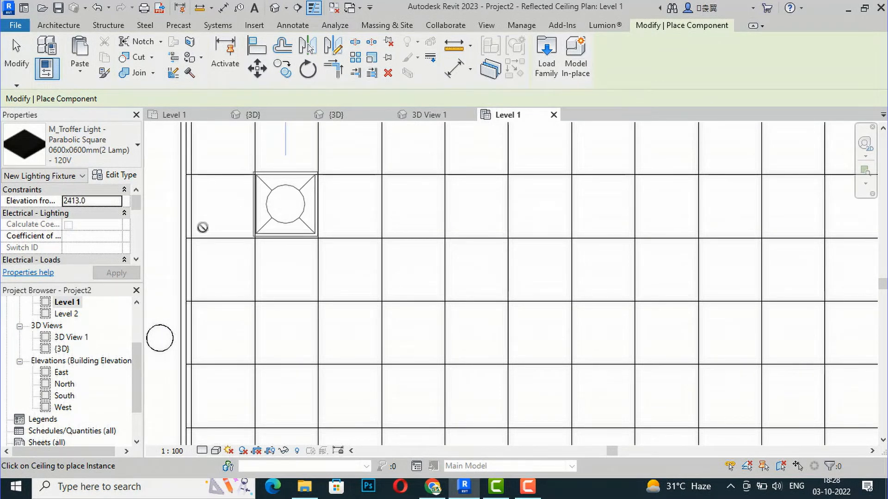
left_click(286, 205)
scroll(242, 227, "down", 1)
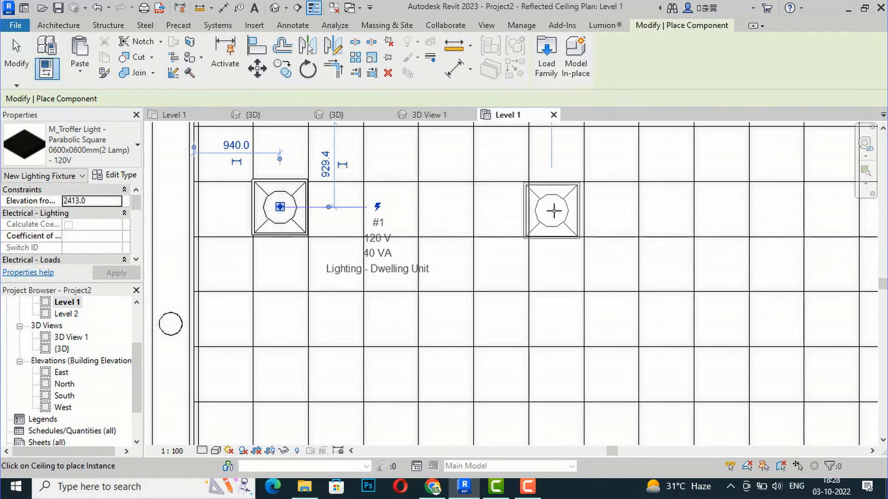
left_click(559, 211)
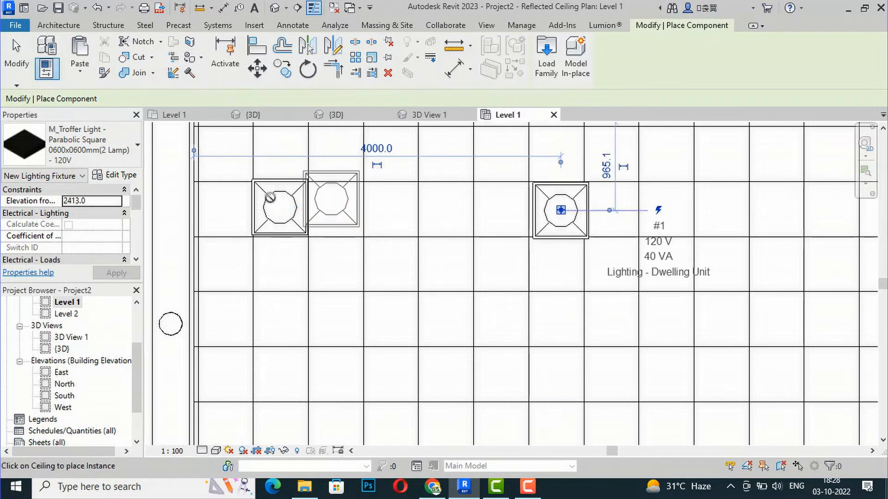
scroll(319, 205, "down", 2)
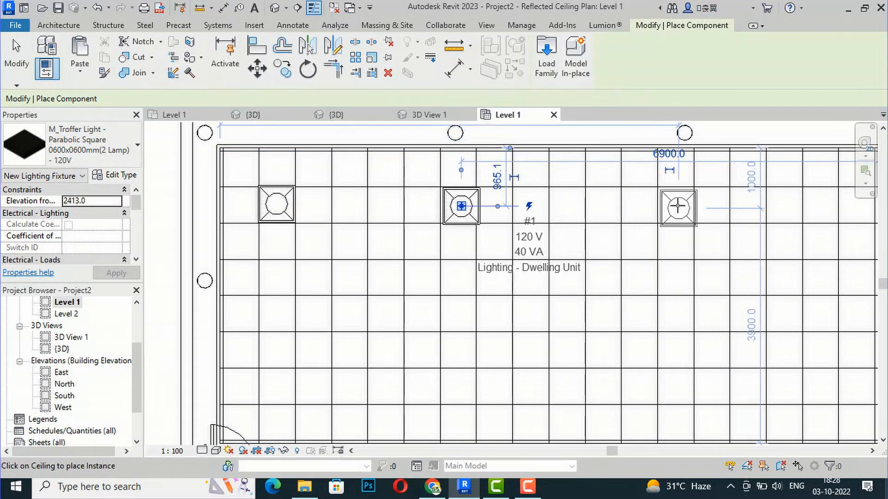
left_click(656, 205)
scroll(248, 208, "down", 3)
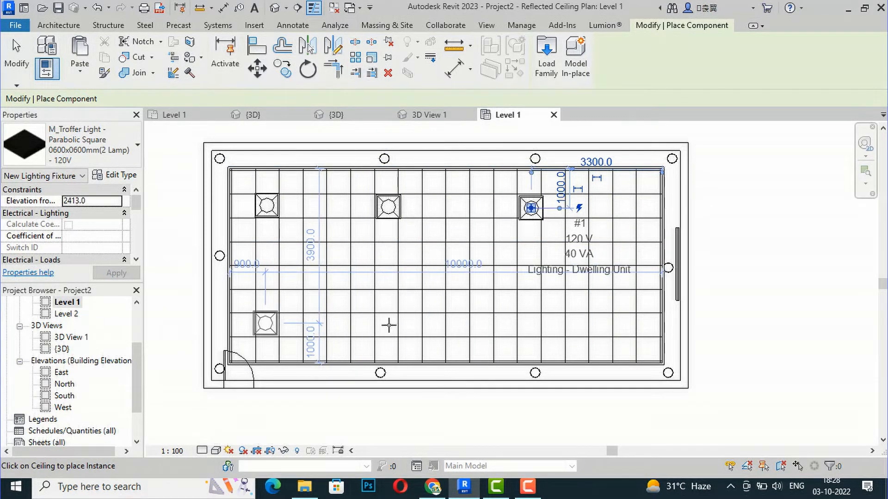
Step: Place three more parabolic square troffers in a lower row, each beneath an upper one and about 1000 mm above the grid's lower edge
left_click(265, 324)
left_click(389, 323)
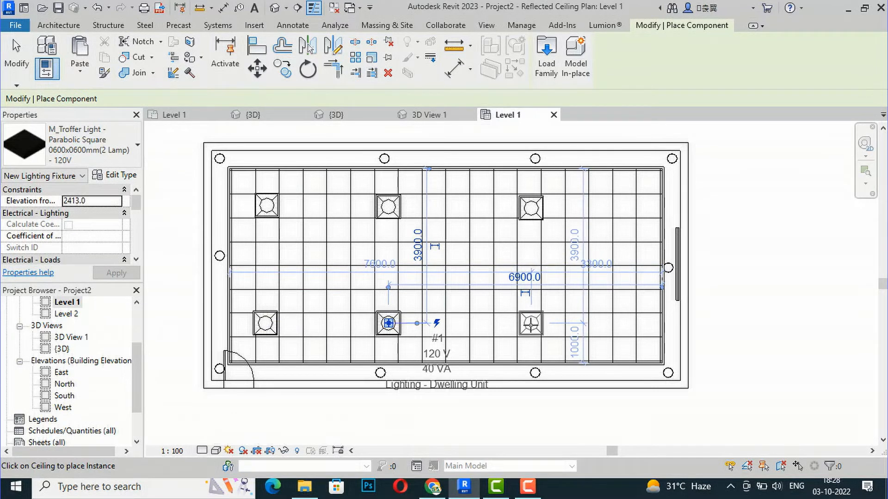
left_click(531, 324)
key("Escape")
key("Escape")
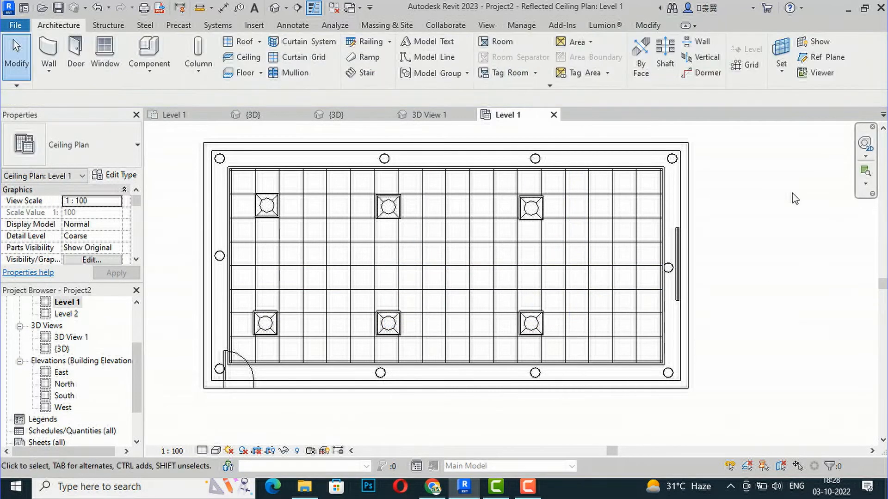
Step: Open 3D View 1 and check the troffers and round ceiling lights in the perspective view
double_click(72, 338)
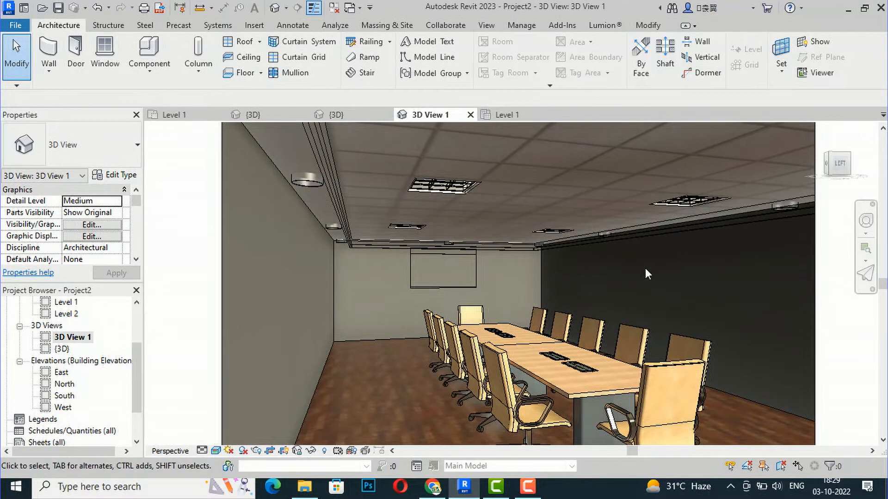
scroll(321, 336, "up", 2)
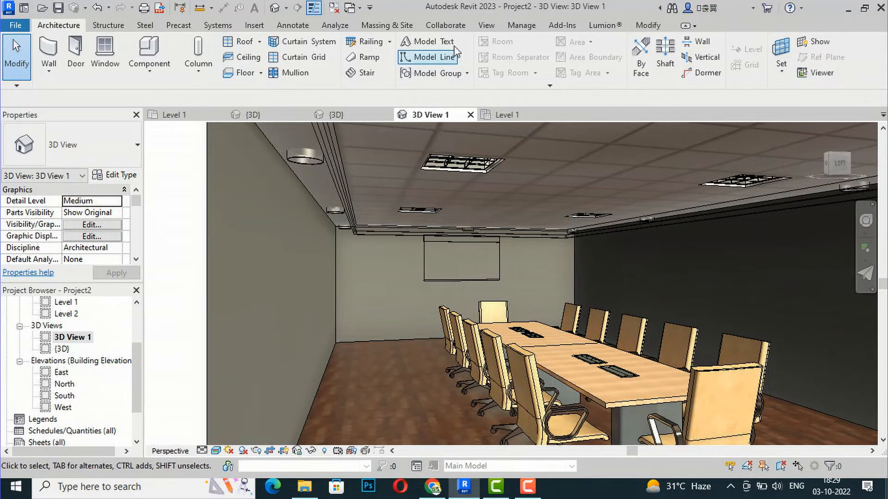
left_click(519, 28)
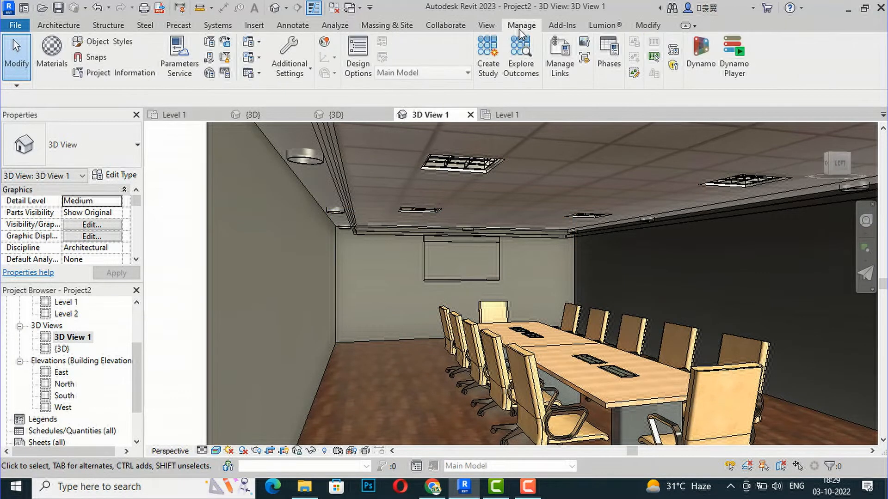
left_click(51, 59)
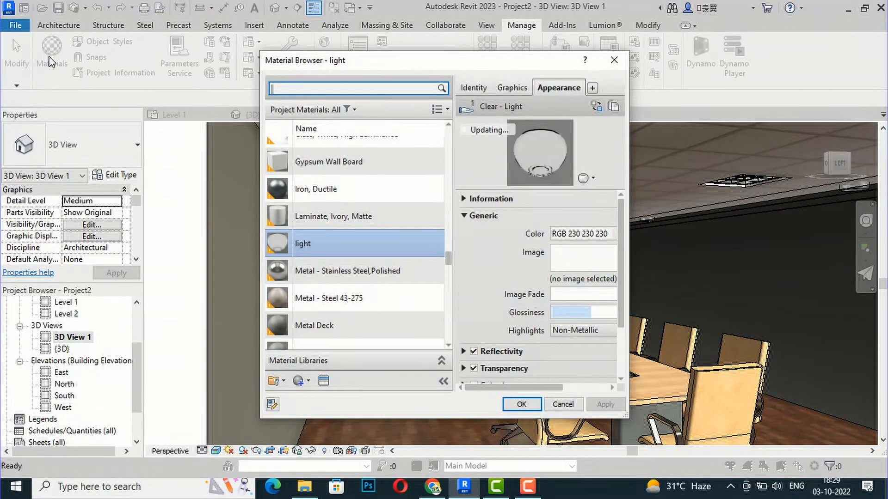
scroll(351, 270, "down", 1)
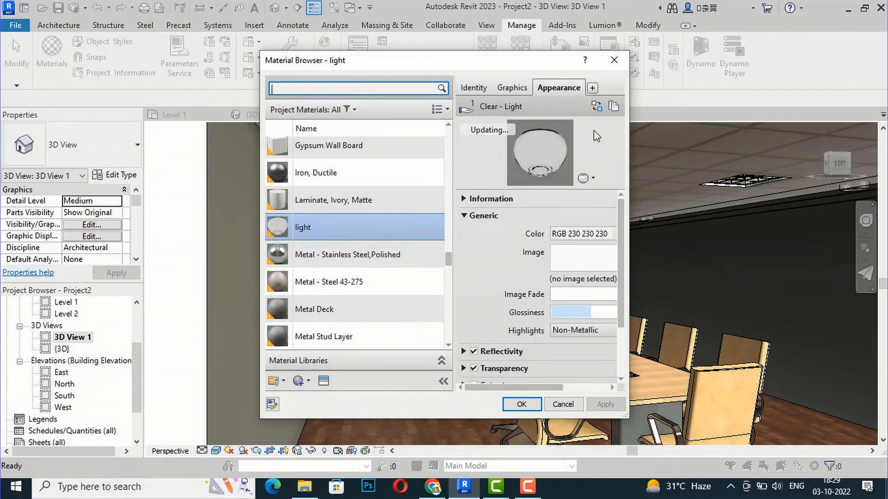
left_click(612, 64)
Step: Switch to Chrome and search Google in a new tab for "wood louvers texture"
left_click(432, 486)
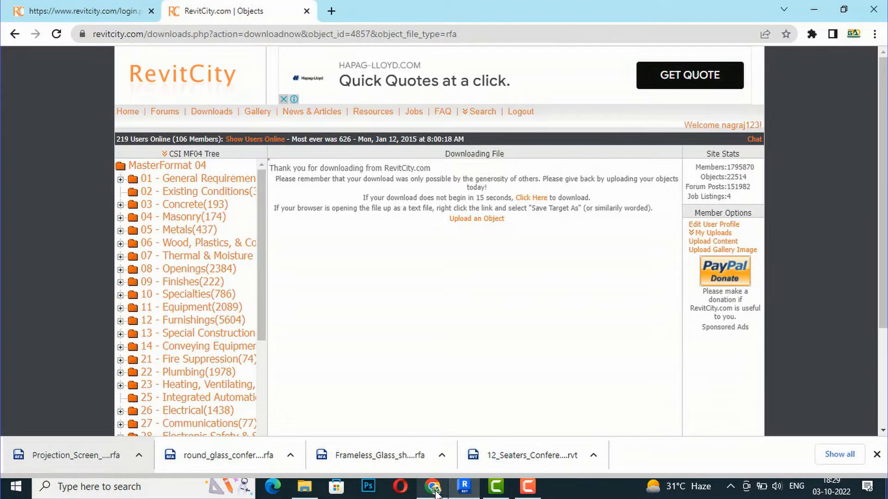
key("ctrl+t")
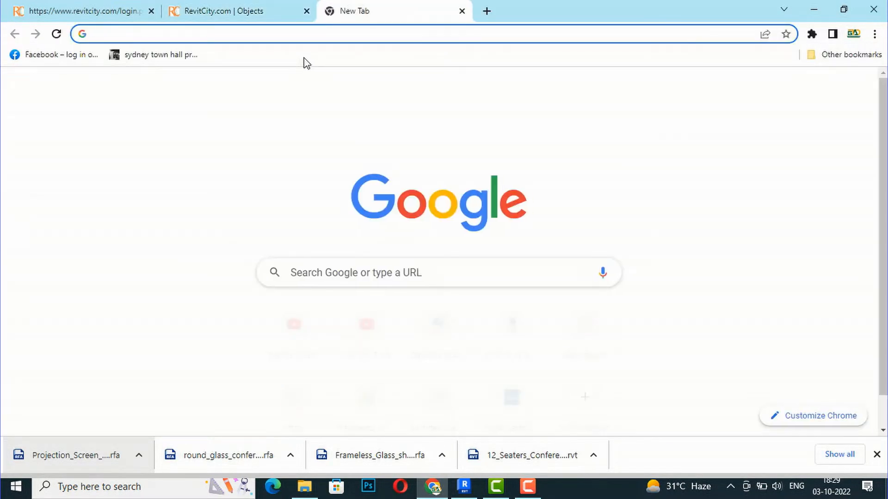
type("wood lo")
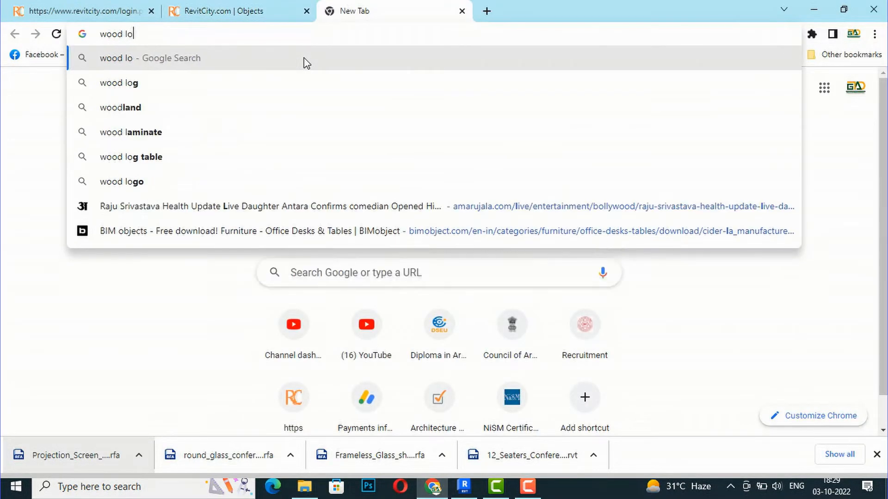
type("uvers texture")
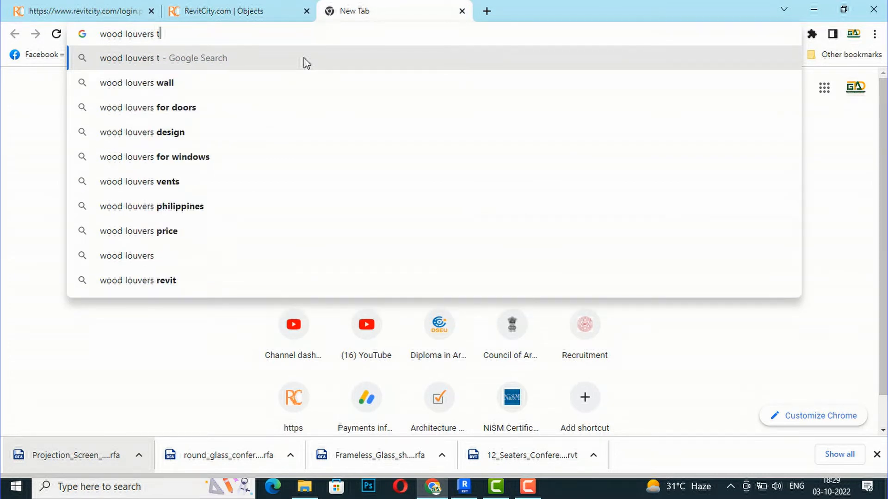
key("Return")
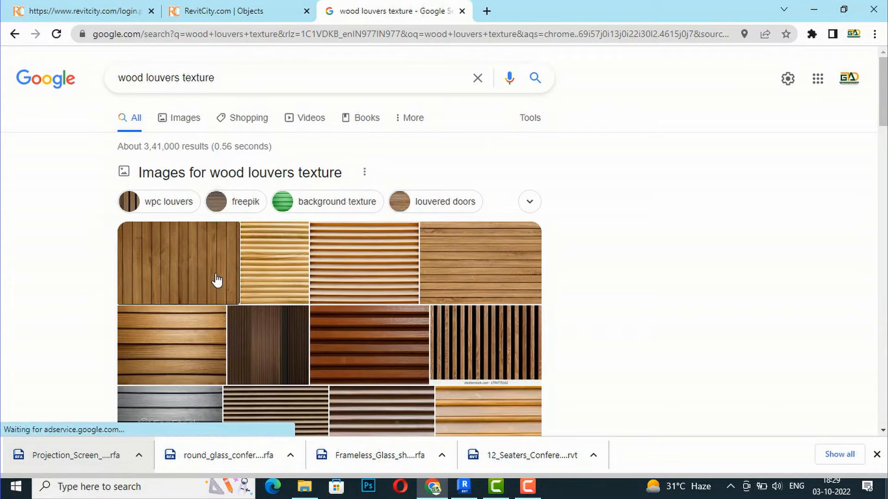
Step: Browse the image results for wood louvers and save the Pinterest medium brown vertical siding wood texture to the Downloads folder
left_click(217, 281)
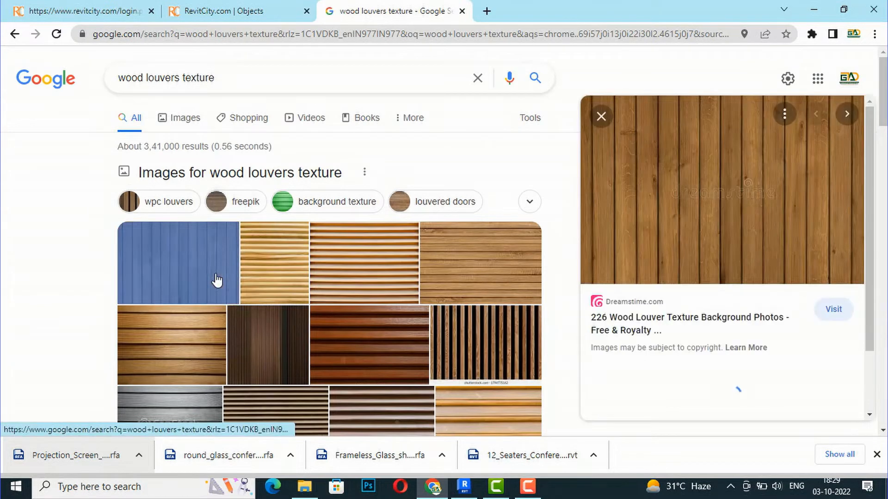
left_click(178, 121)
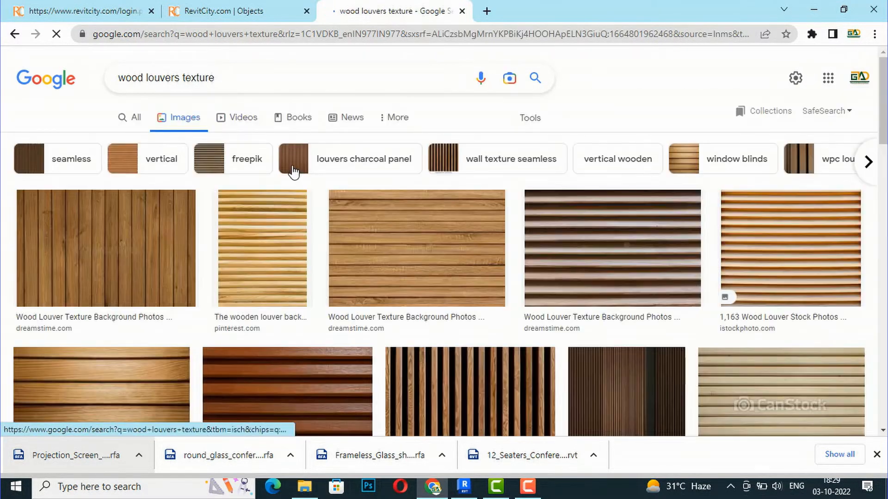
scroll(293, 171, "down", 3)
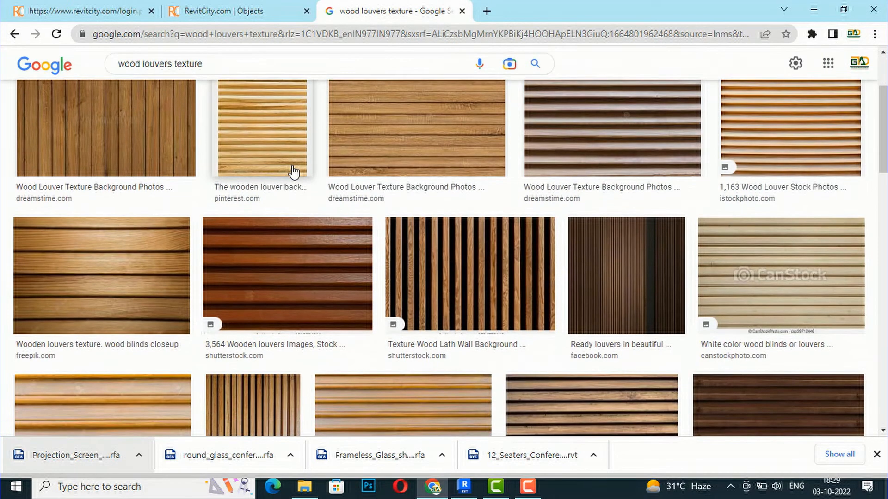
left_click(413, 129)
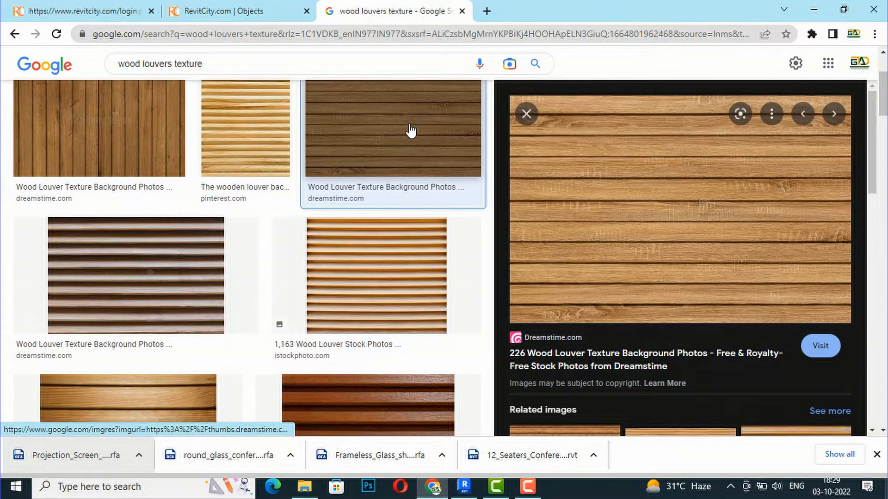
scroll(289, 234, "down", 10)
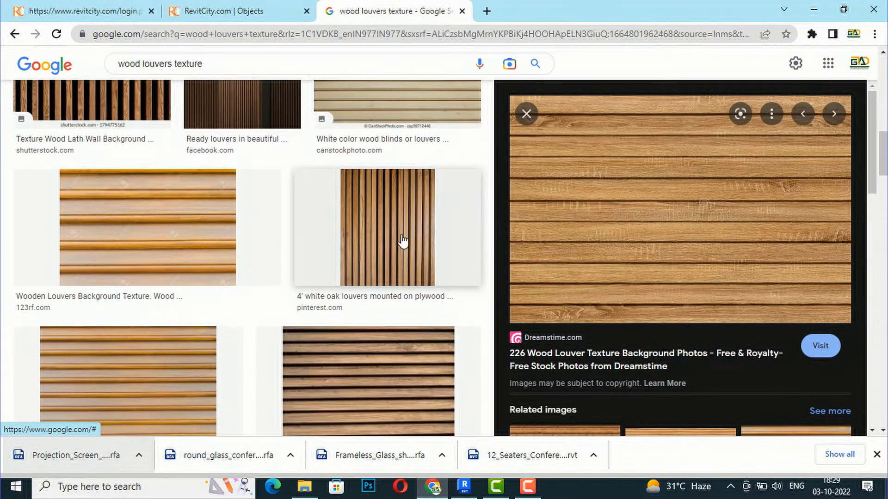
scroll(402, 240, "down", 6)
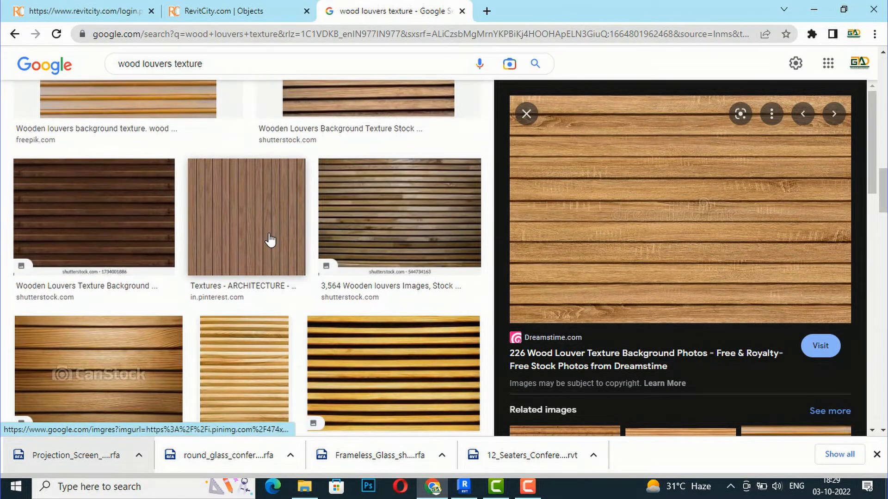
left_click(271, 240)
right_click(677, 201)
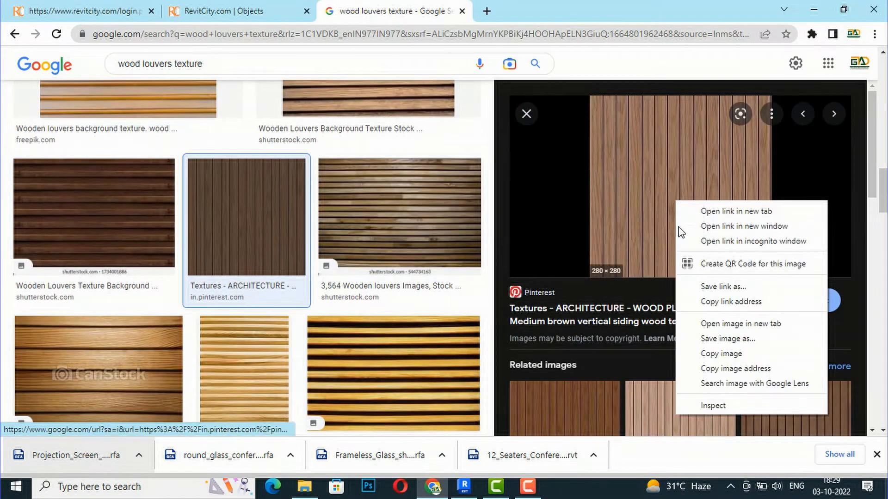
left_click(708, 339)
left_click(350, 292)
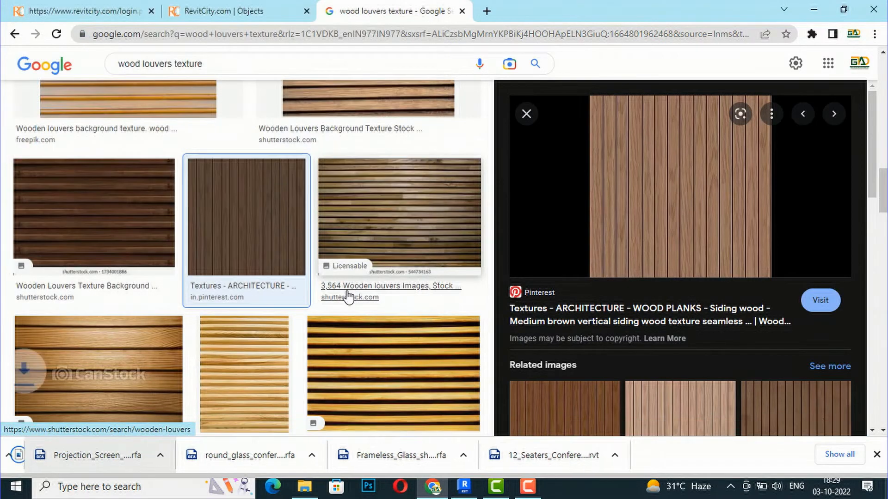
Step: Switch to Revit, create a new material in the Material Browser and rename it "wood louvers"
left_click(461, 491)
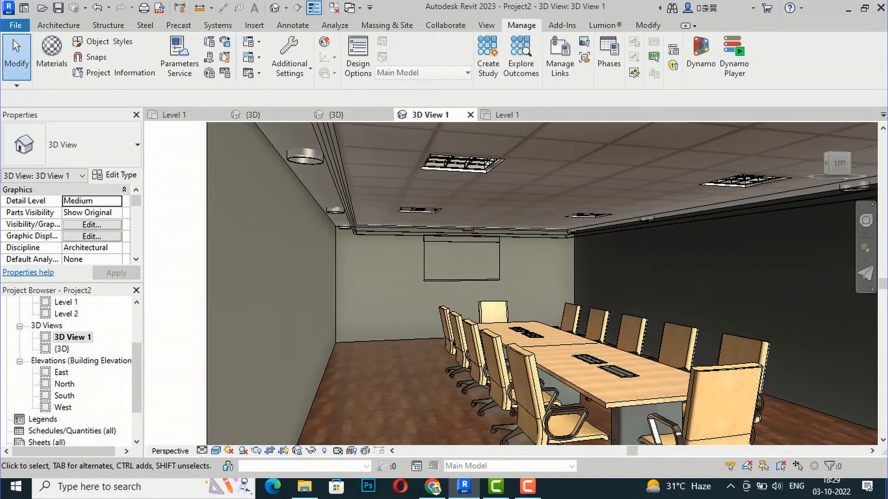
left_click(51, 63)
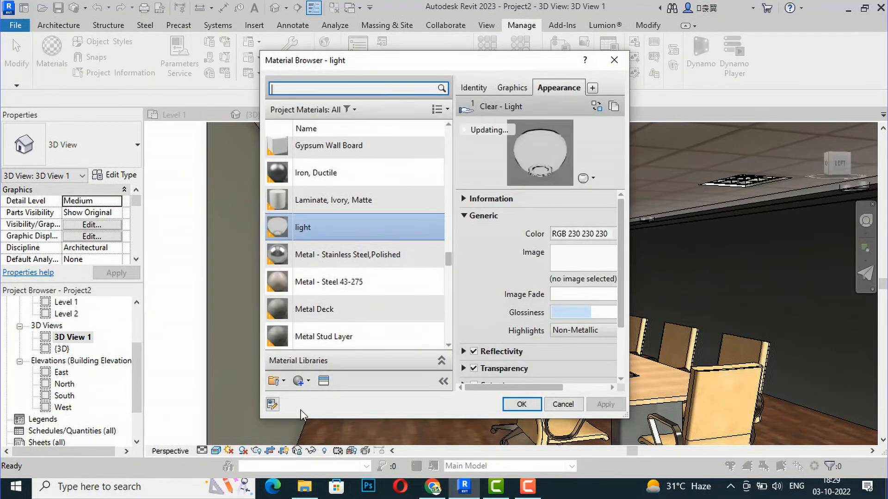
left_click(301, 381)
left_click(316, 400)
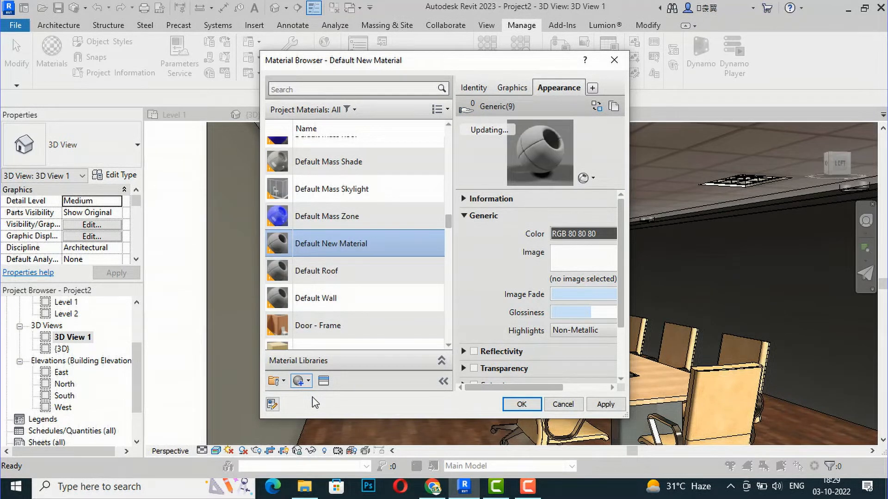
scroll(352, 277, "down", 1)
right_click(326, 227)
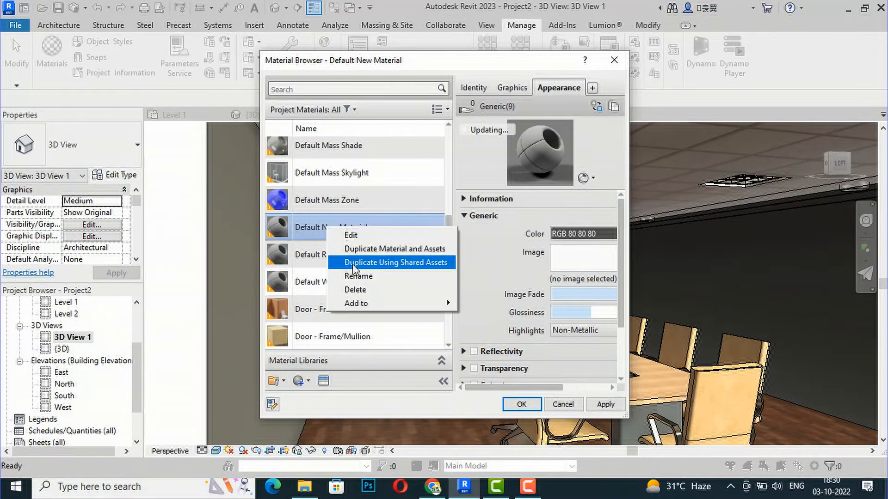
left_click(352, 276)
type("woo")
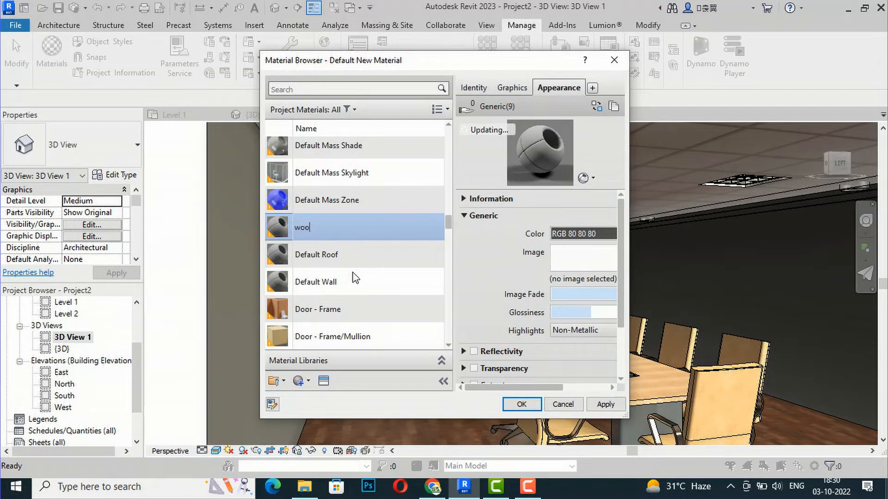
type("d louvers")
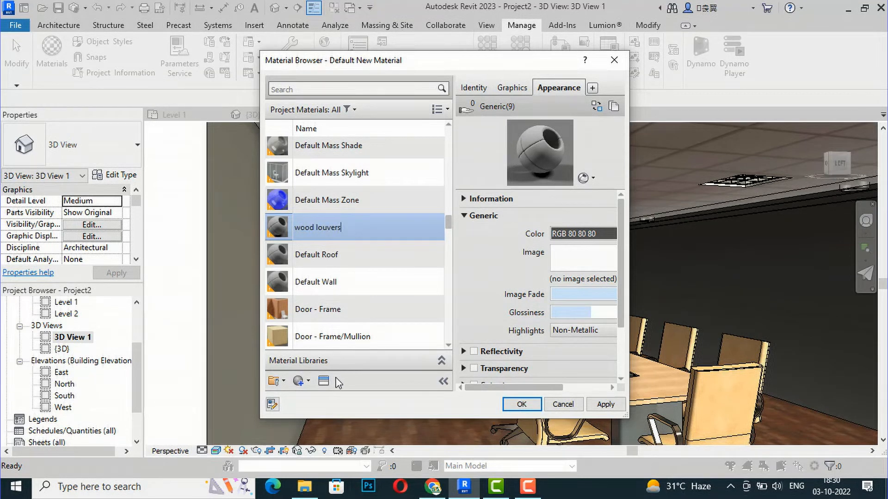
Step: Assign the downloaded vertical wood plank picture from Downloads as the generic appearance image of the wood louvers material
left_click(323, 381)
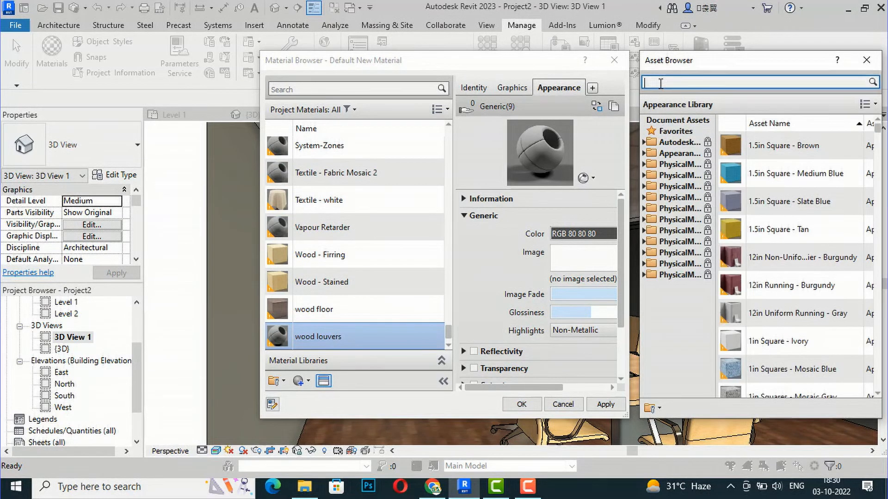
left_click(866, 60)
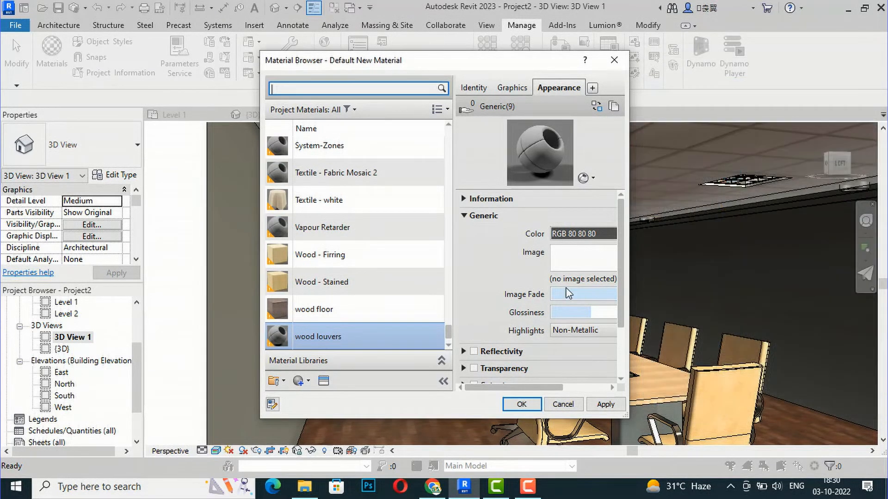
left_click(582, 260)
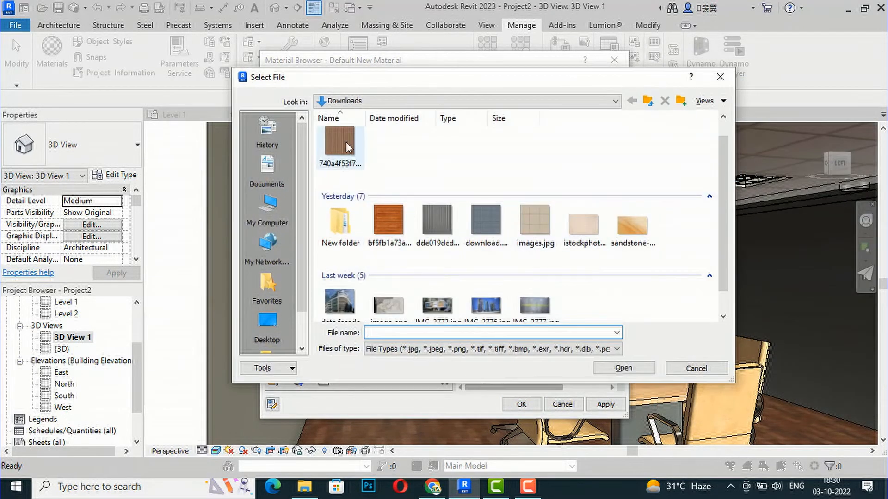
double_click(346, 143)
Step: Set the sample size of the wood louvers texture to 3000 mm and apply the material changes
mouse_move(582, 261)
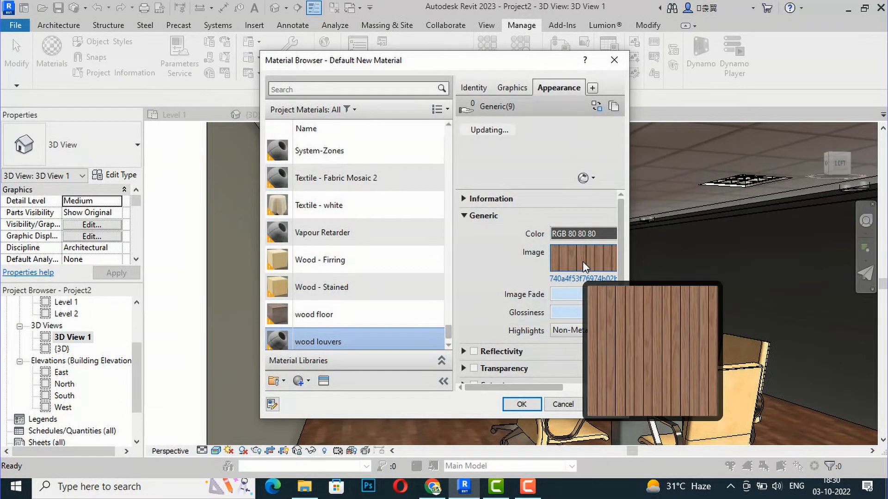
scroll(291, 361, "down", 4)
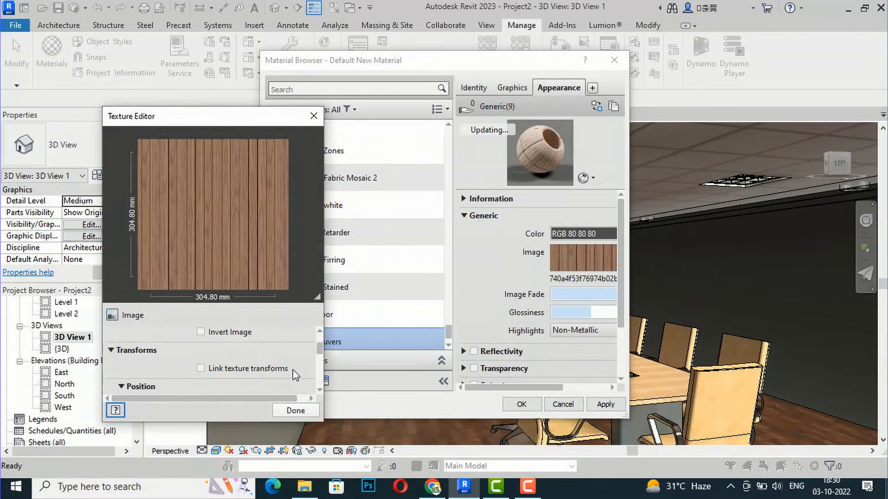
scroll(293, 368, "down", 4)
left_click(244, 365)
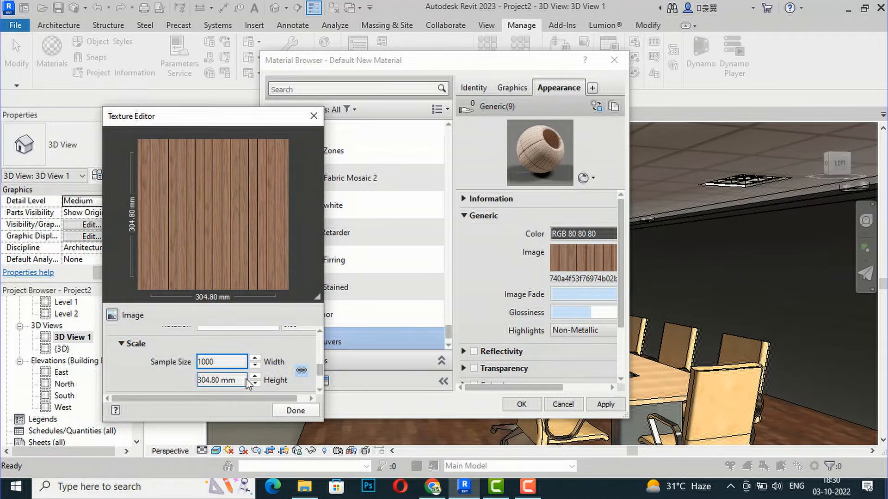
type("1000")
left_click(246, 380)
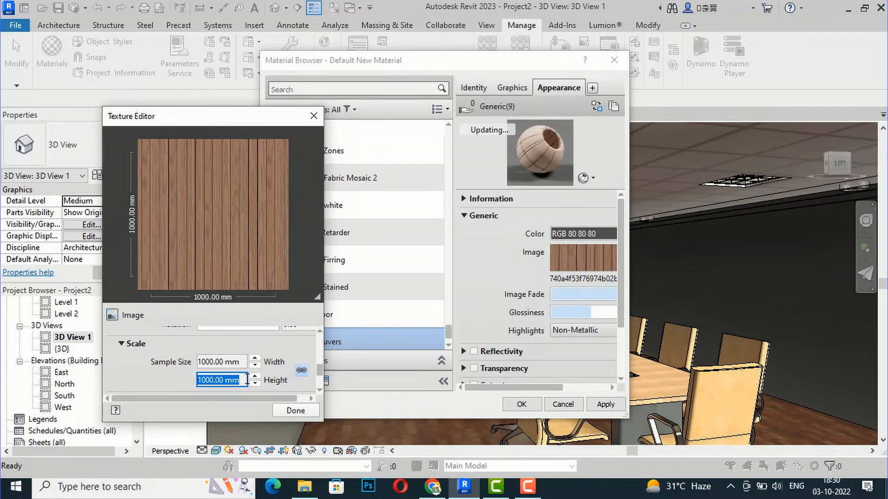
left_click(242, 362)
left_click(243, 384)
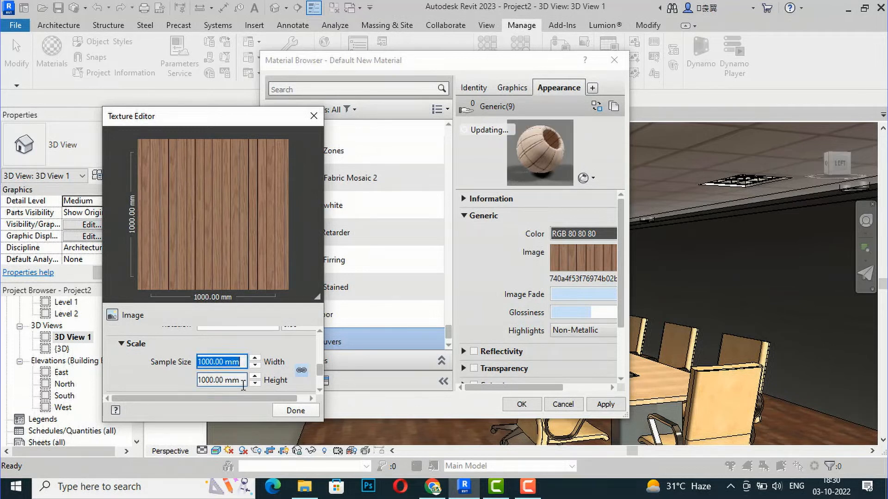
type("3000")
left_click(295, 410)
left_click(606, 406)
left_click(520, 403)
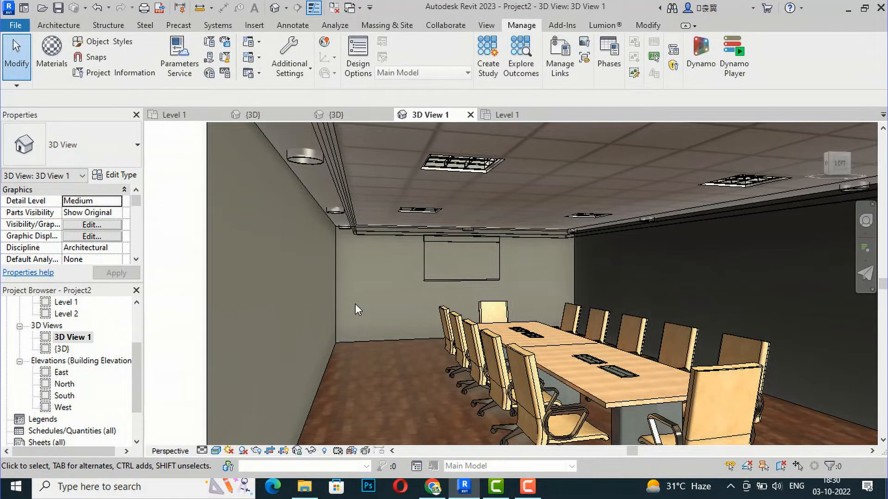
Step: Paint the end wall behind the projection screen and both long side walls with the wood louvers material
left_click(59, 26)
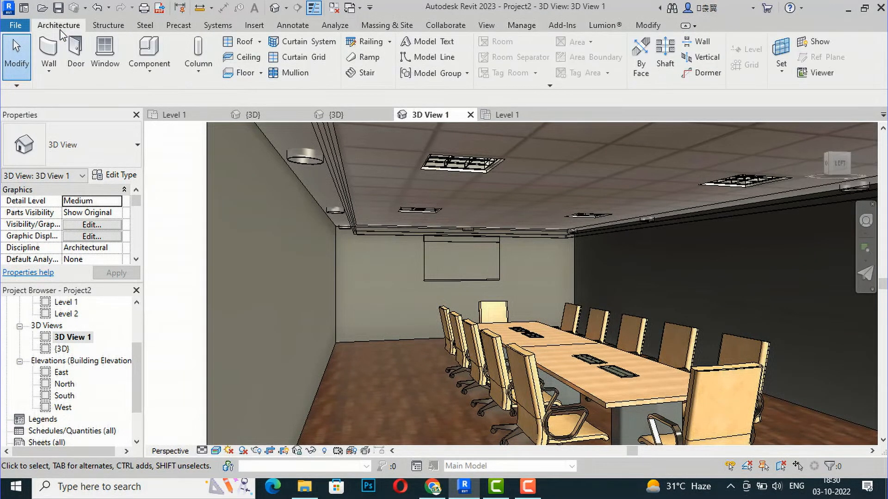
key("p")
key("t")
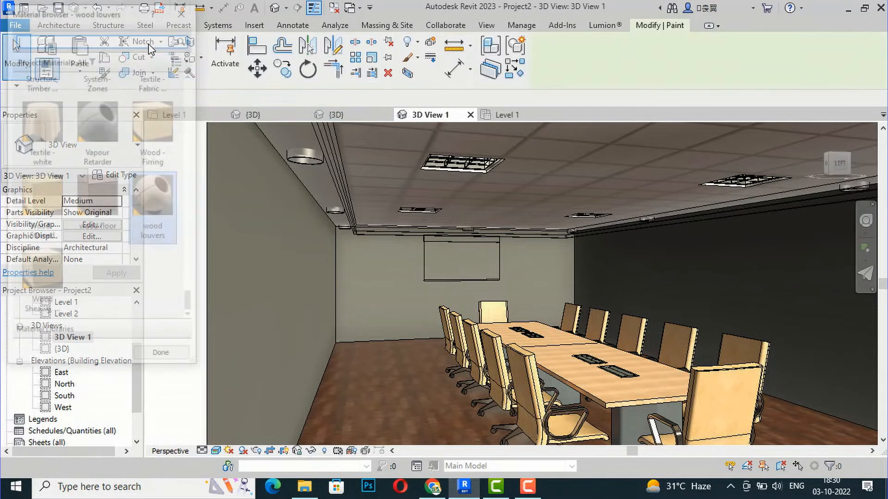
scroll(54, 96, "up", 1)
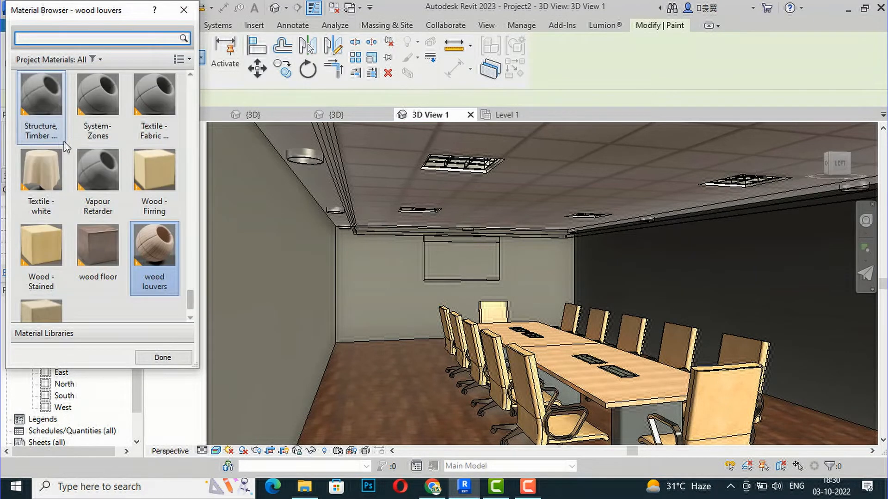
left_click(363, 278)
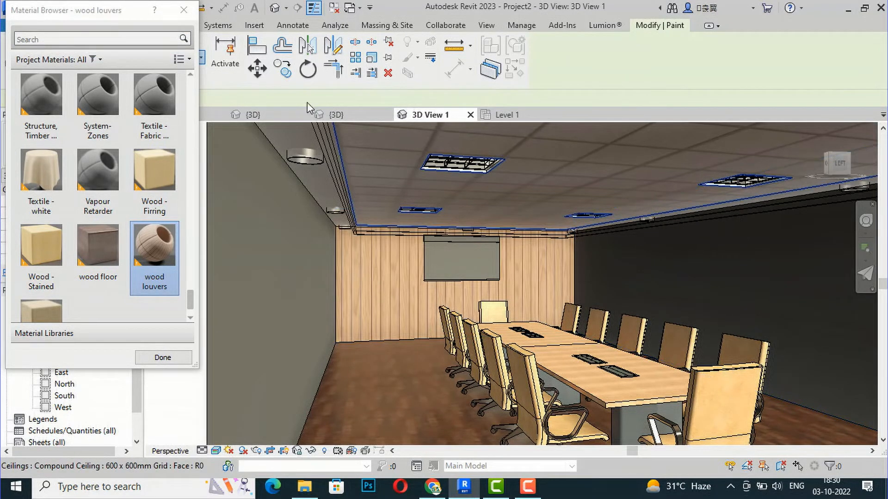
left_click(690, 282)
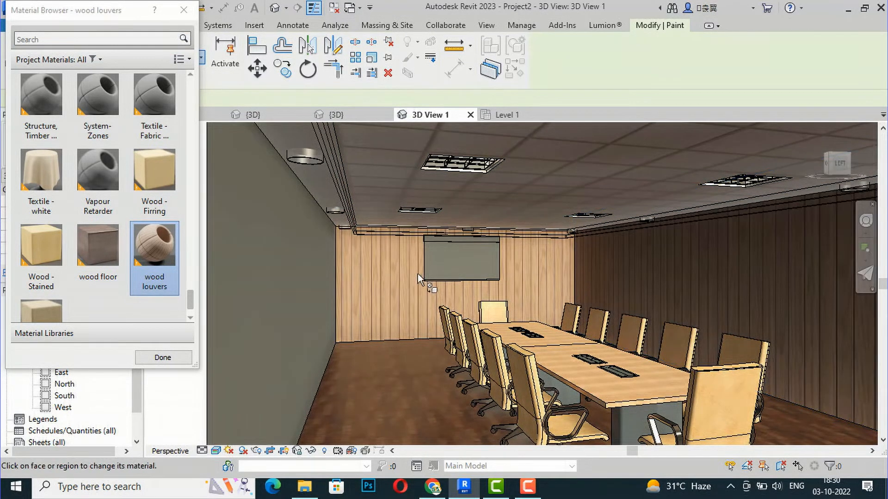
left_click(267, 259)
key("Escape")
Step: Extend the crop region of 3D View 1 farther along the dark side wall and downward over more floor
scroll(460, 338, "down", 2)
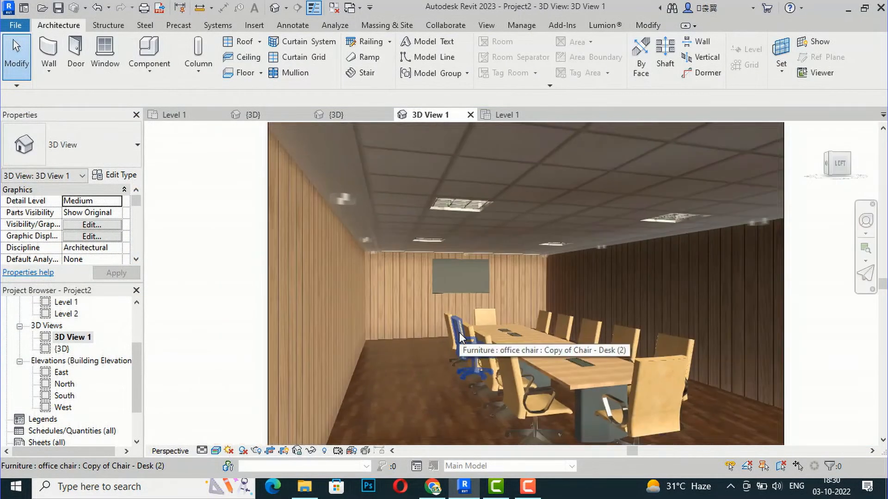
scroll(460, 337, "down", 1)
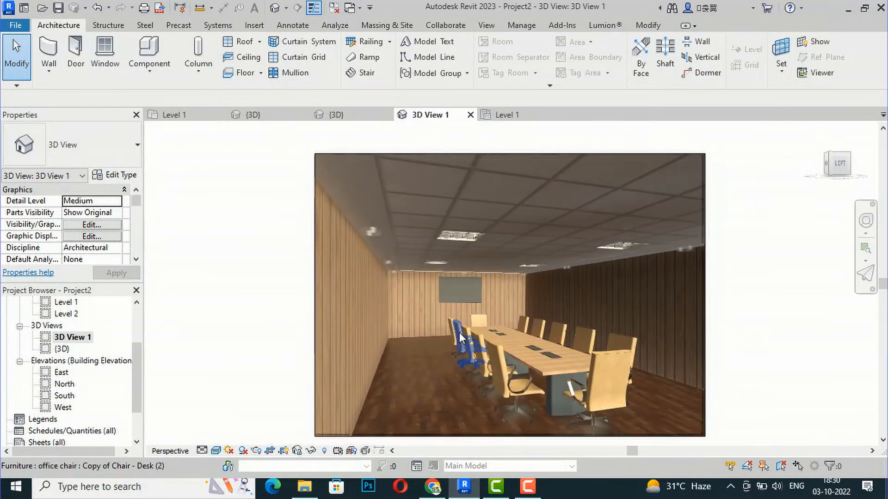
left_click(704, 327)
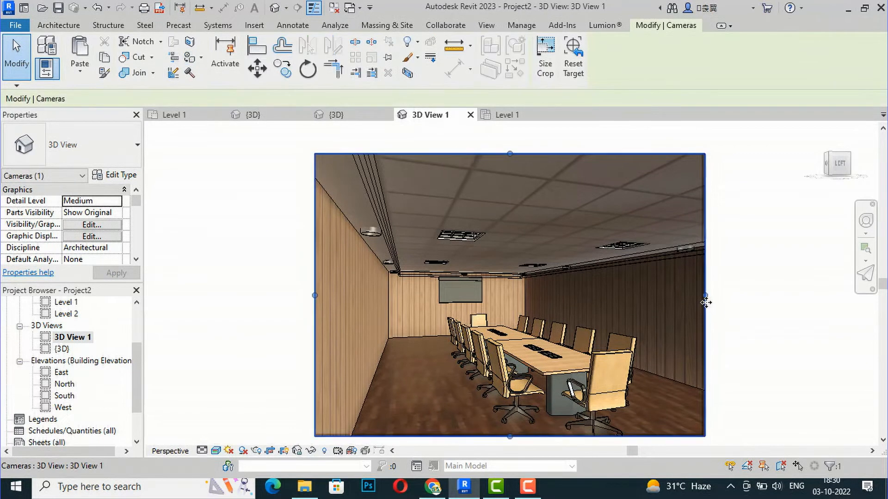
left_click_drag(704, 297, 787, 301)
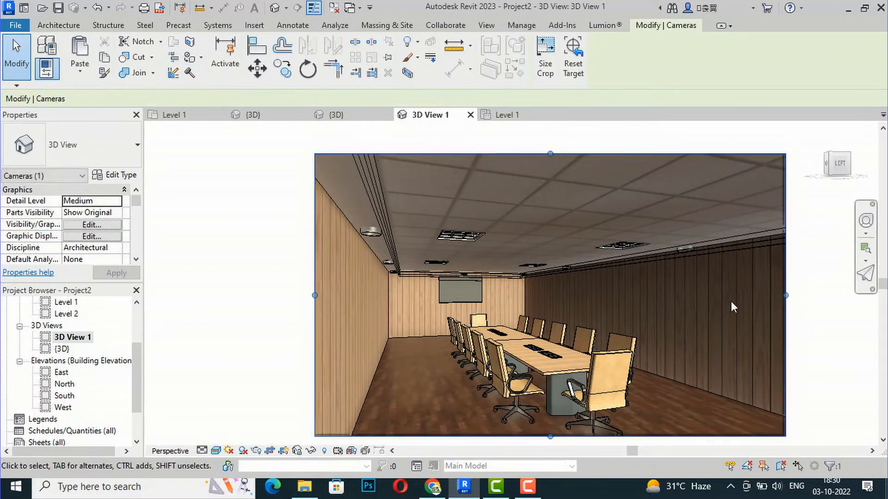
scroll(424, 234, "down", 1)
scroll(470, 389, "up", 1)
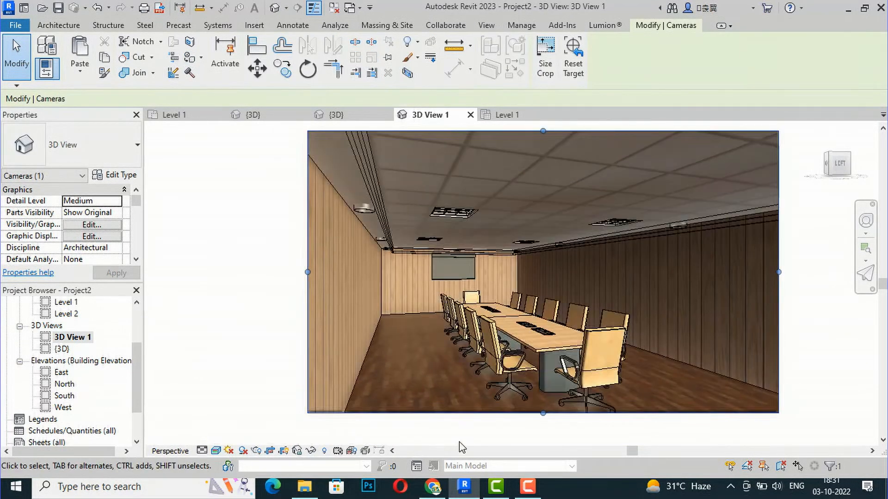
left_click_drag(542, 417, 543, 440)
key("Escape")
scroll(246, 303, "down", 1)
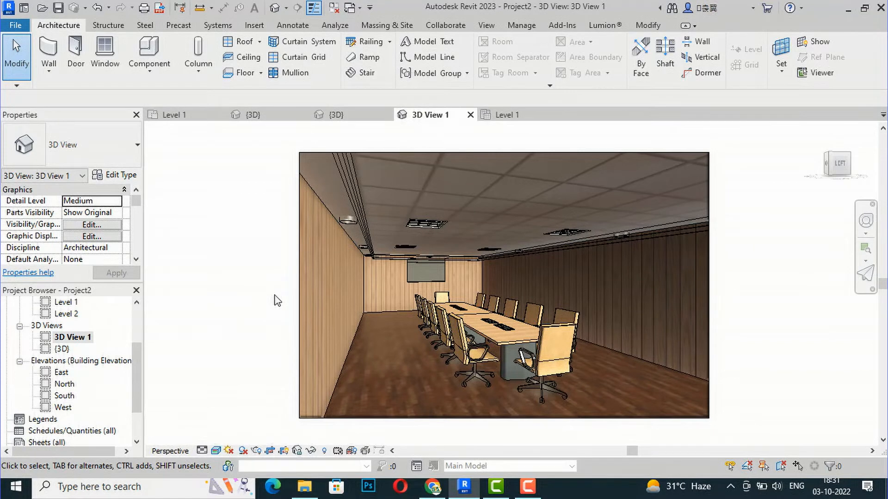
scroll(466, 276, "up", 3)
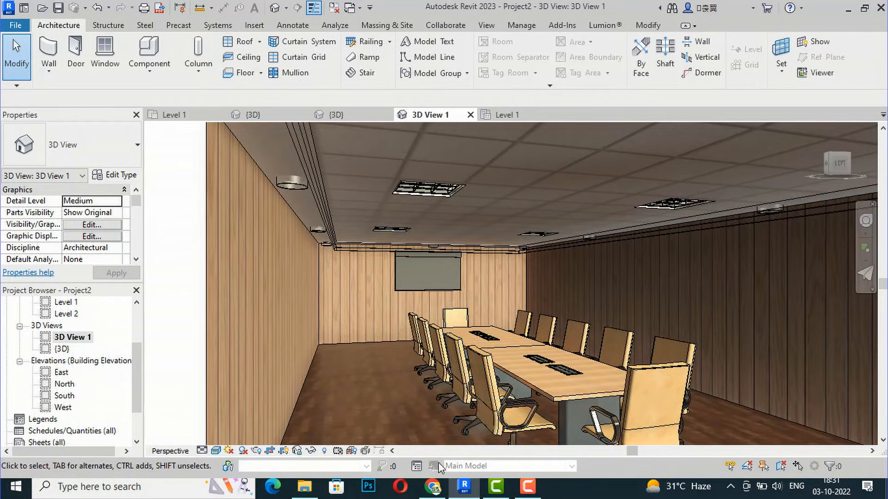
Step: Switch to Chrome, search Google Images for cricket in a new tab and preview the batsman picture from bcci.tv
left_click(431, 495)
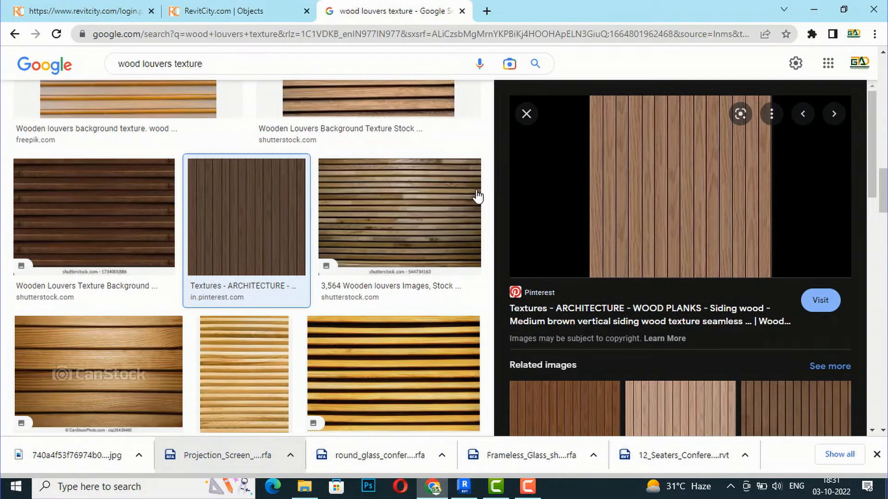
left_click(490, 11)
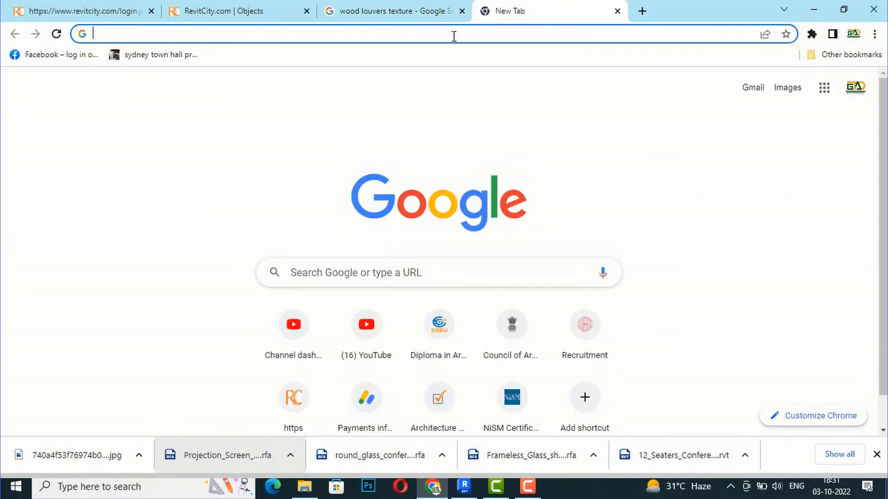
type("cricket")
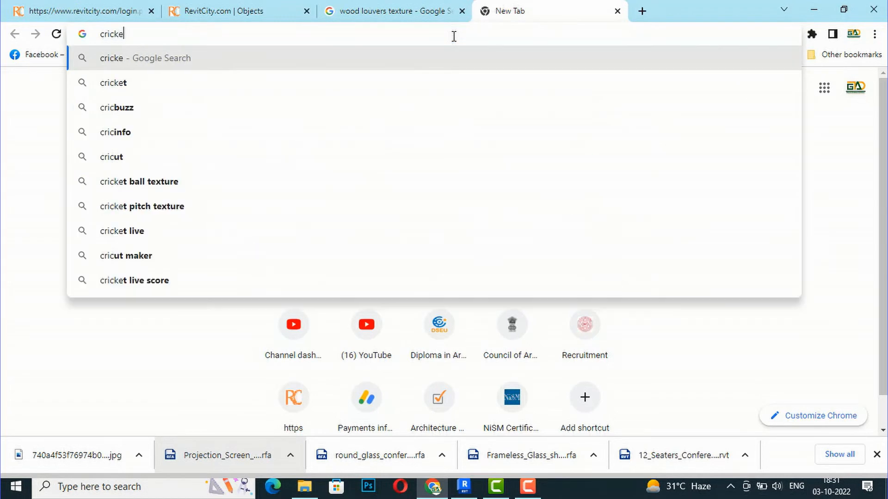
key("Return")
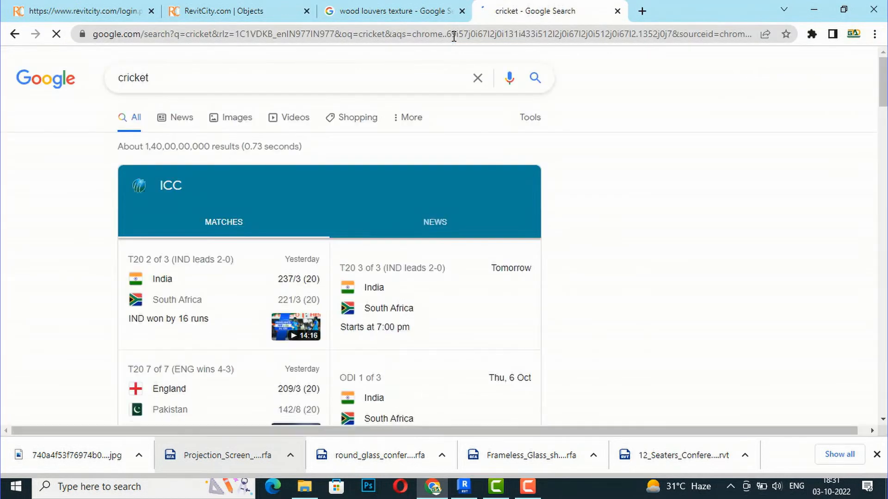
left_click(241, 117)
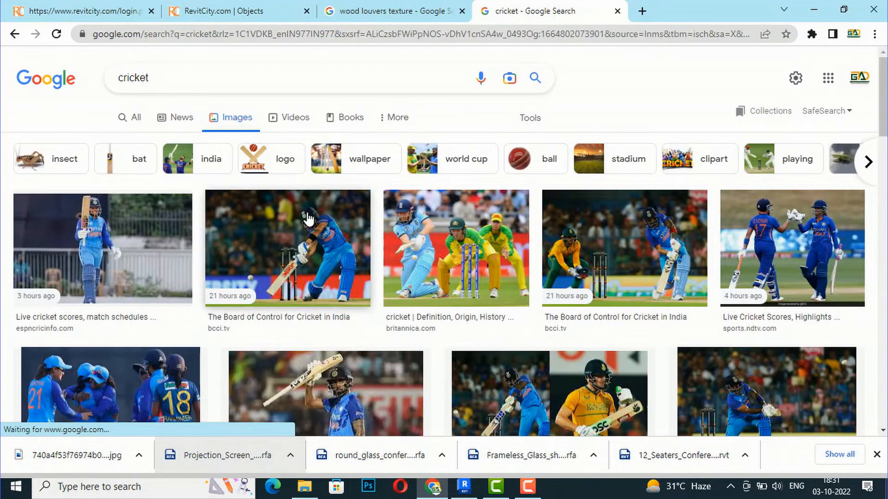
left_click(308, 219)
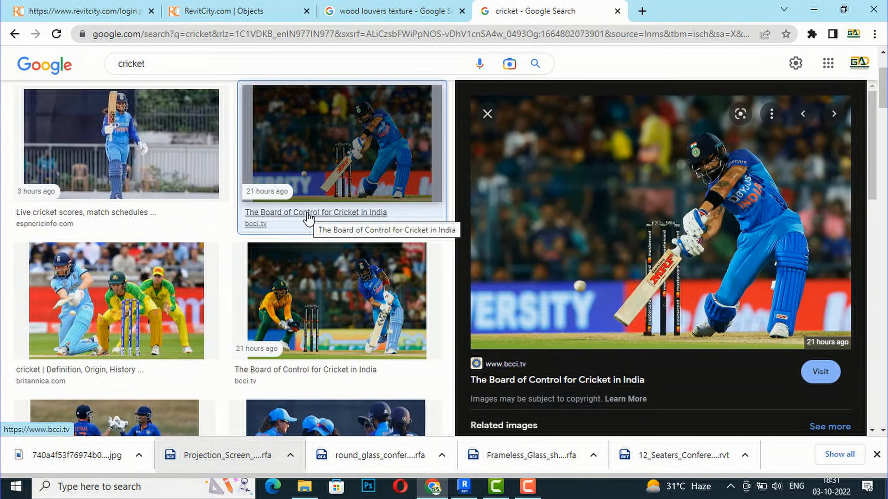
scroll(573, 230, "down", 3)
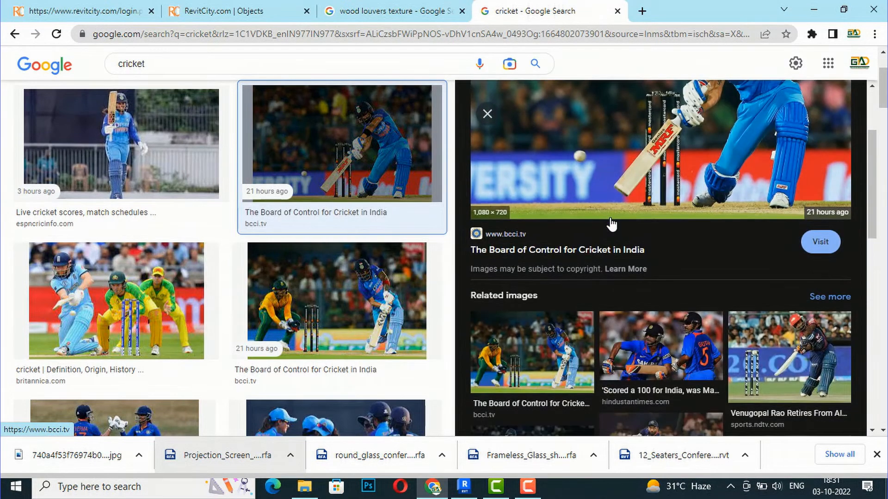
scroll(612, 225, "down", 1)
scroll(611, 215, "up", 5)
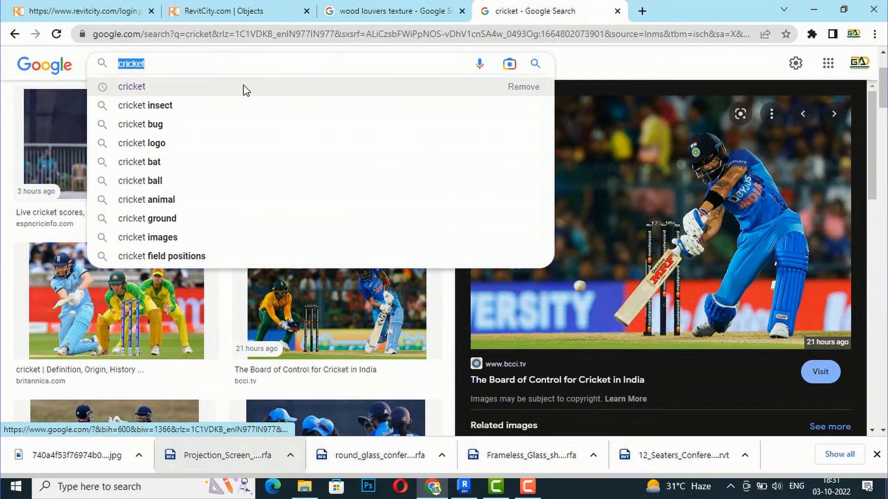
Step: Search Google for education images and save the classroom teacher picture to Downloads as Our_Best_Education_Articles_of_2020.jpg
type("educatio")
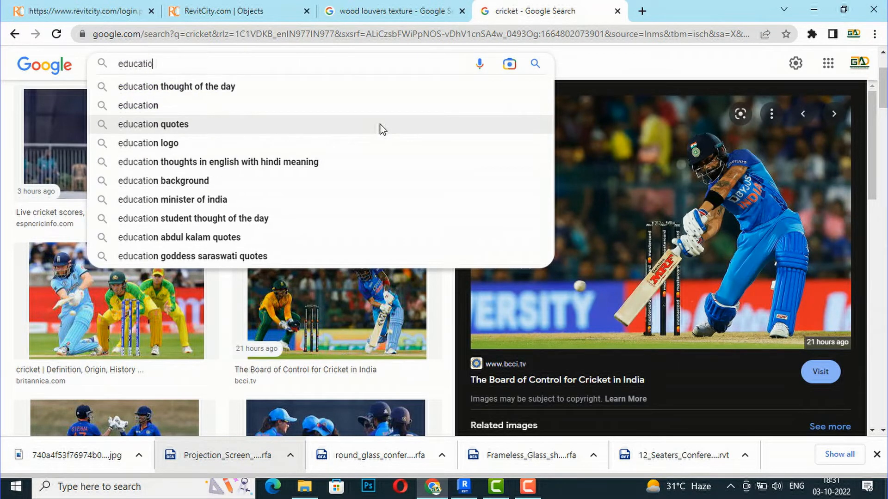
type("n images")
key("Return")
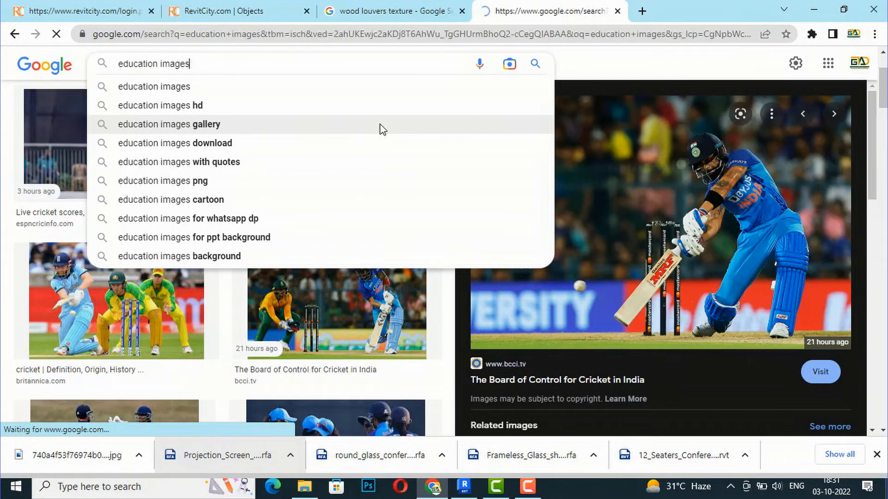
scroll(389, 132, "down", 7)
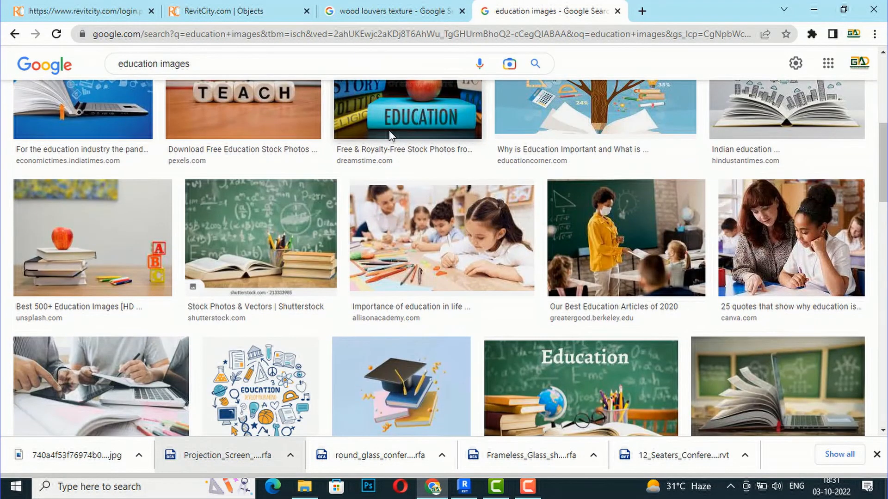
left_click(603, 209)
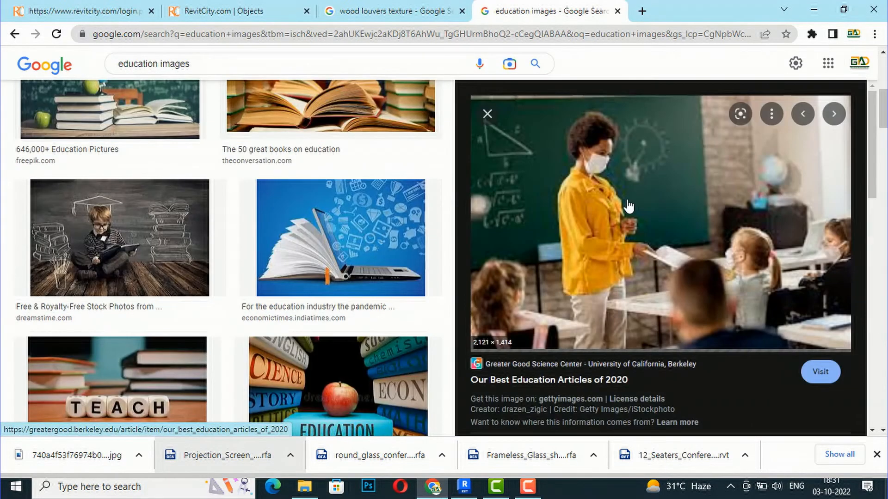
right_click(625, 199)
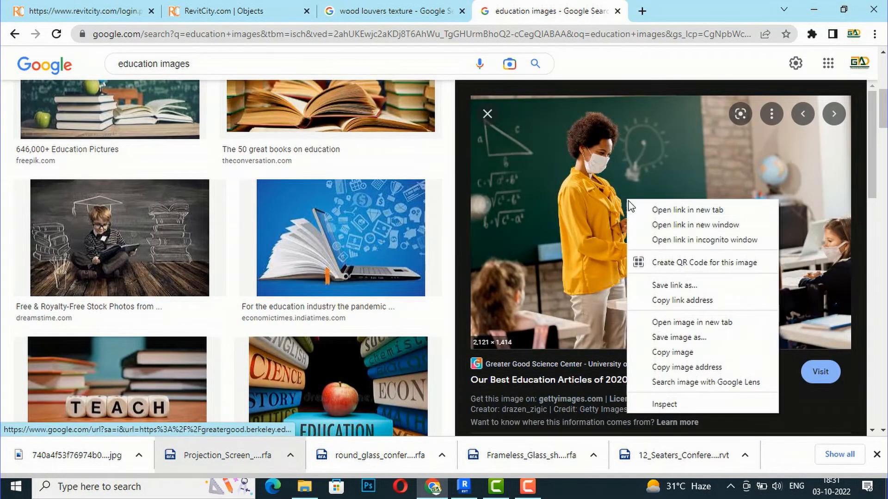
left_click(679, 335)
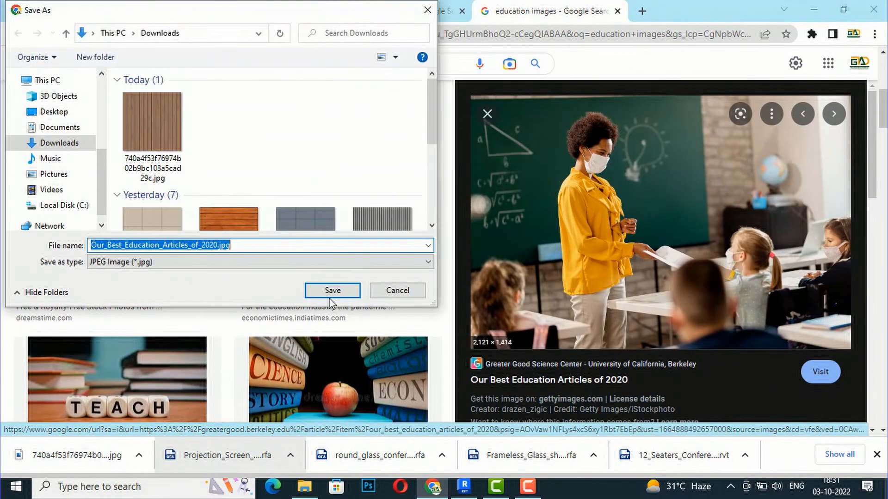
left_click(333, 290)
Step: Switch back to Revit and create a decal type named New Decal
left_click(463, 487)
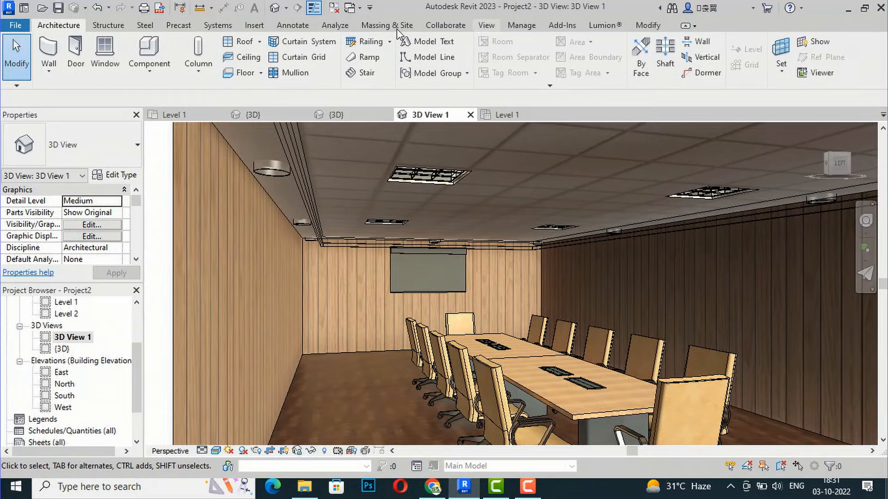
left_click(255, 25)
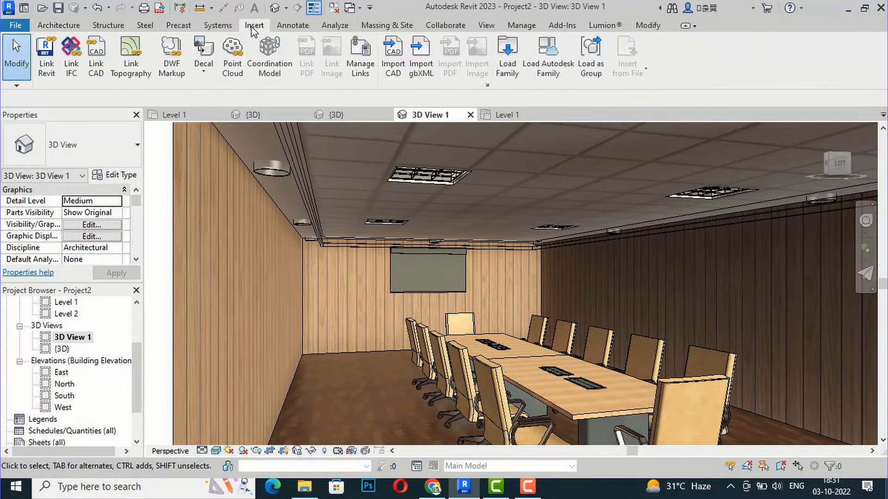
left_click(204, 74)
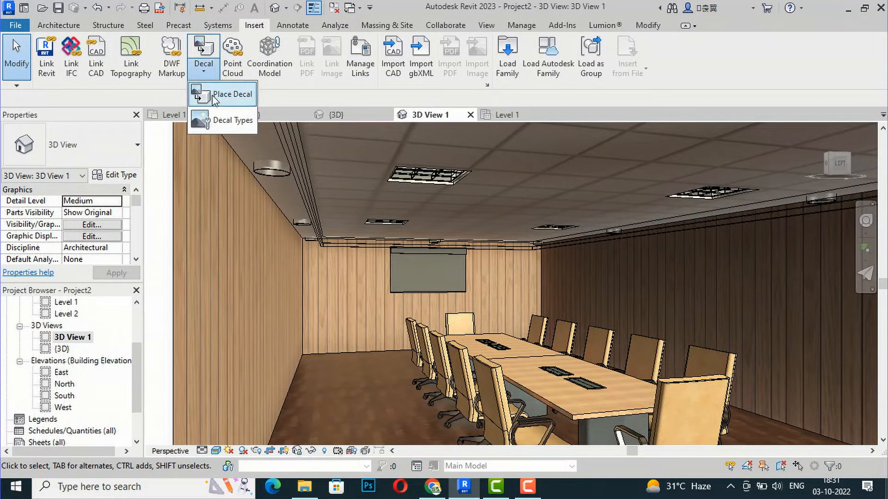
left_click(216, 121)
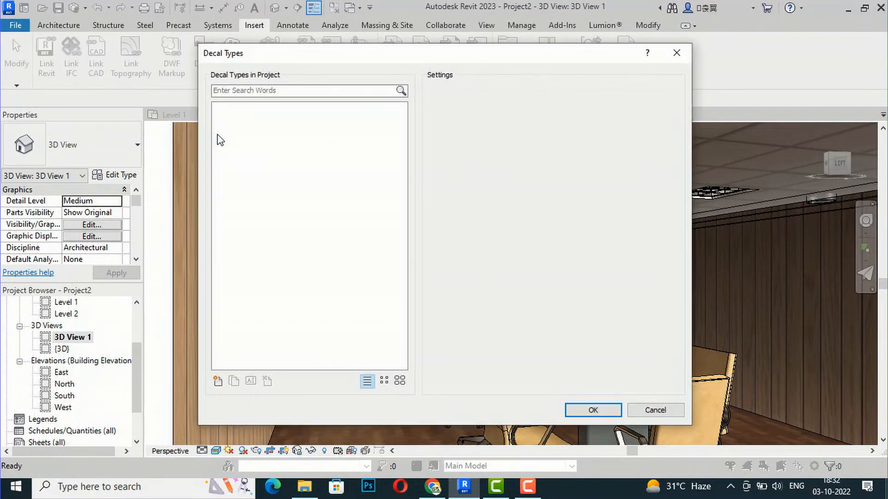
left_click(218, 381)
left_click(420, 270)
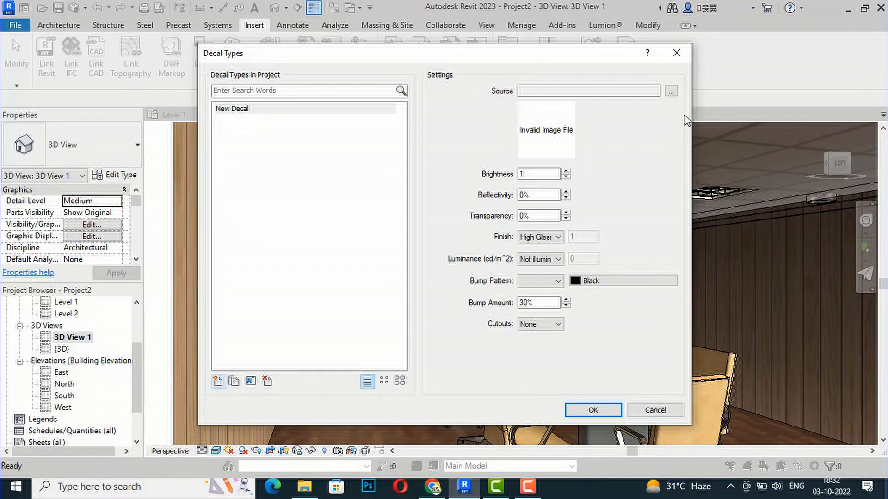
Step: Assign the downloaded classroom teacher picture from Downloads as the source image of New Decal and accept the decal type
left_click(671, 91)
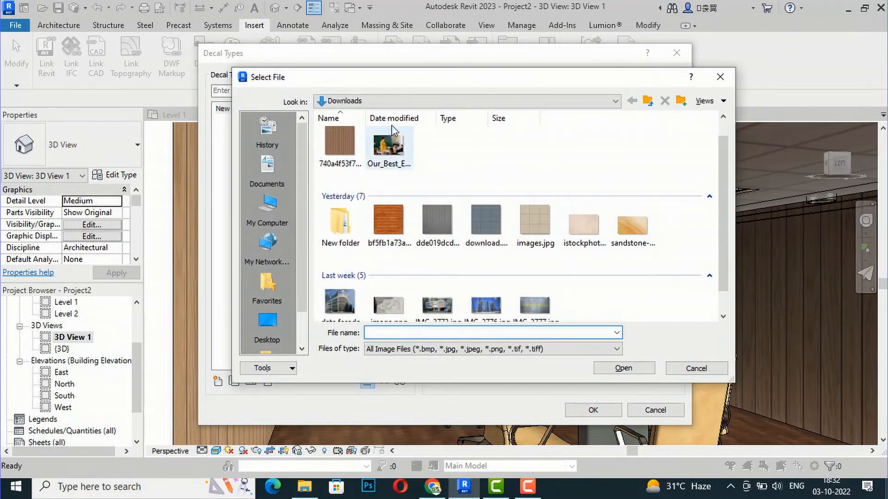
double_click(393, 158)
left_click(593, 410)
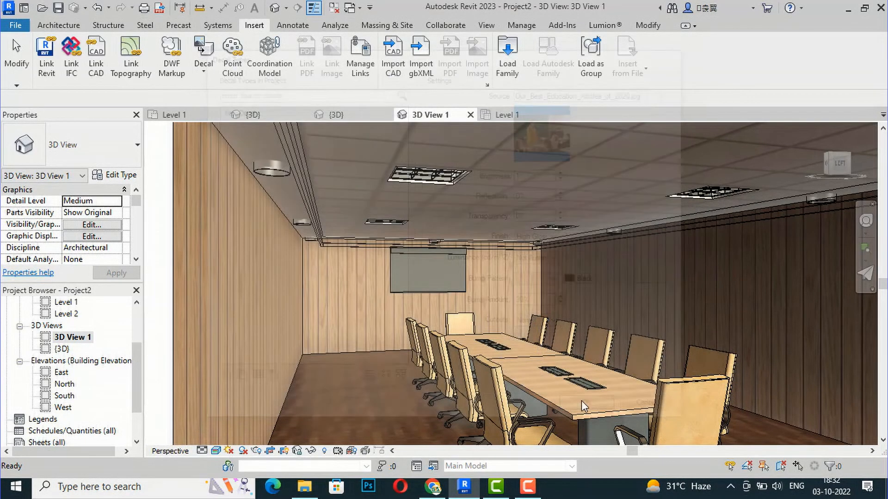
Step: Place the New Decal, 914 mm wide and 610 mm high, on the face of the projection screen
left_click(204, 65)
left_click(233, 88)
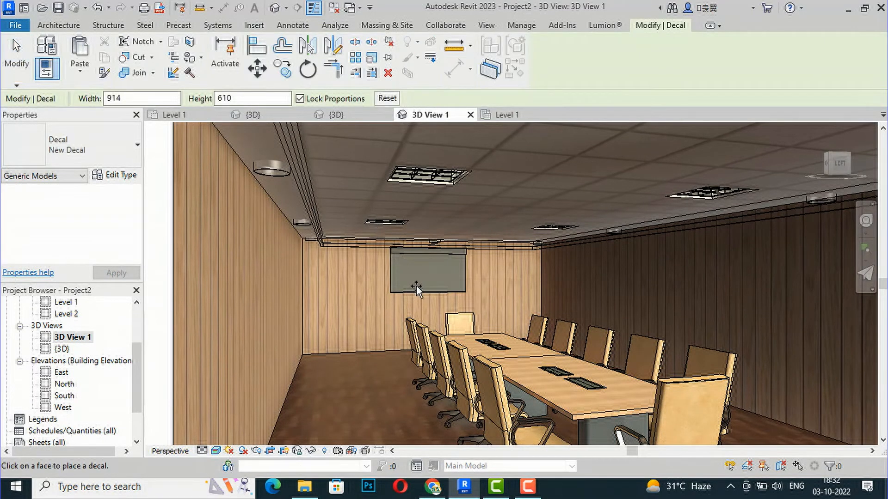
scroll(419, 283, "up", 3)
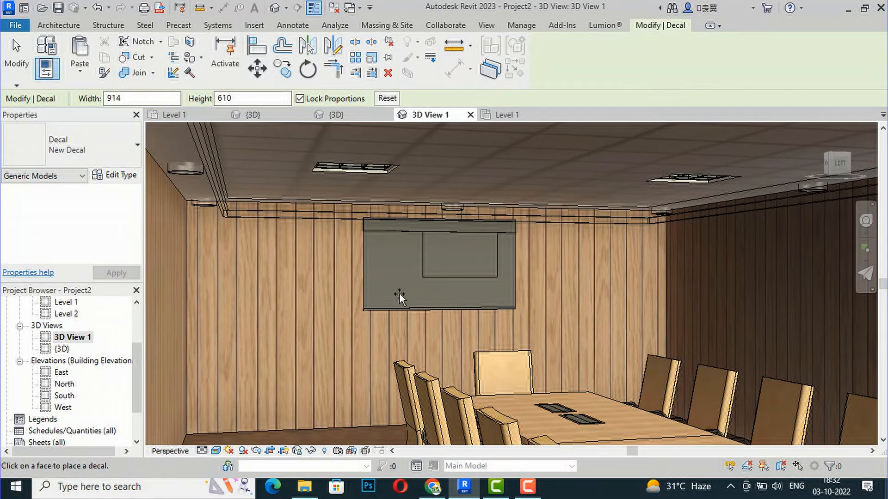
left_click(398, 293)
key("Escape")
key("Escape")
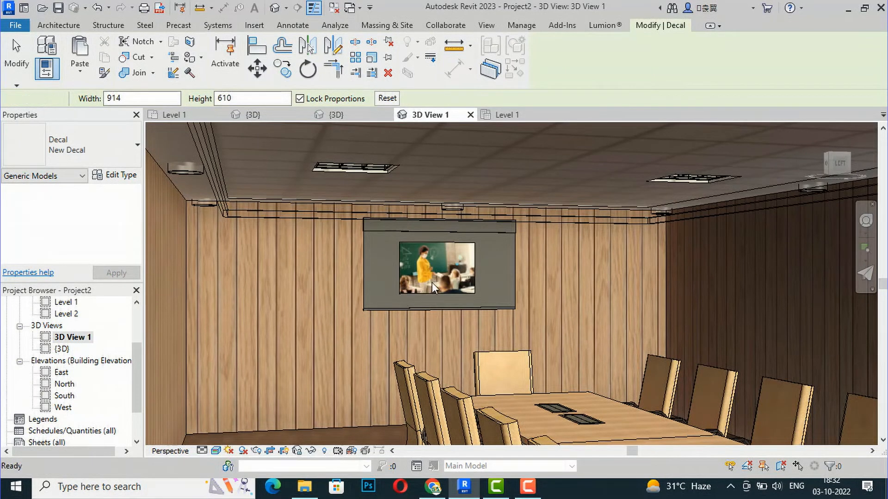
Step: Unlock the decal's proportions and set both its width and height to 1200 mm
left_click(473, 283)
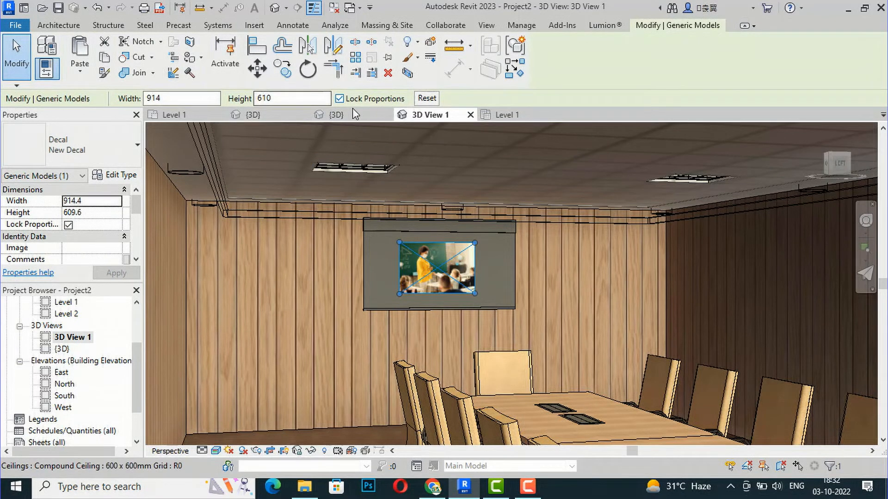
left_click(339, 99)
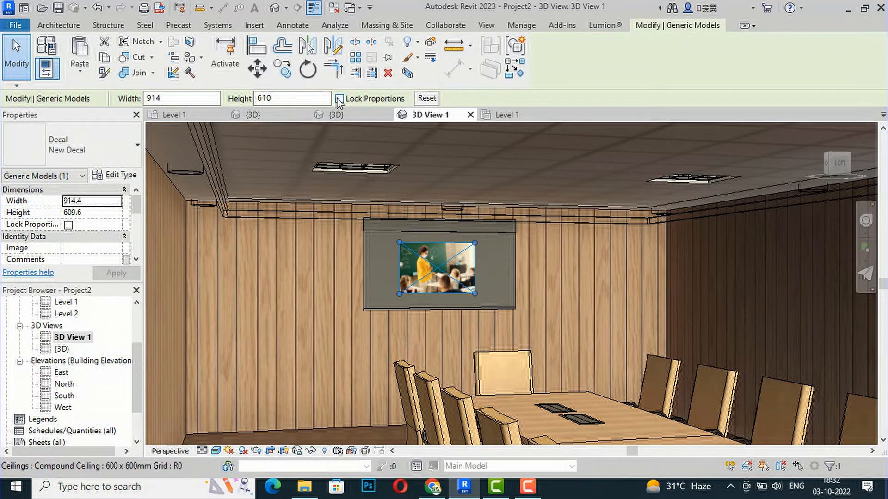
double_click(201, 98)
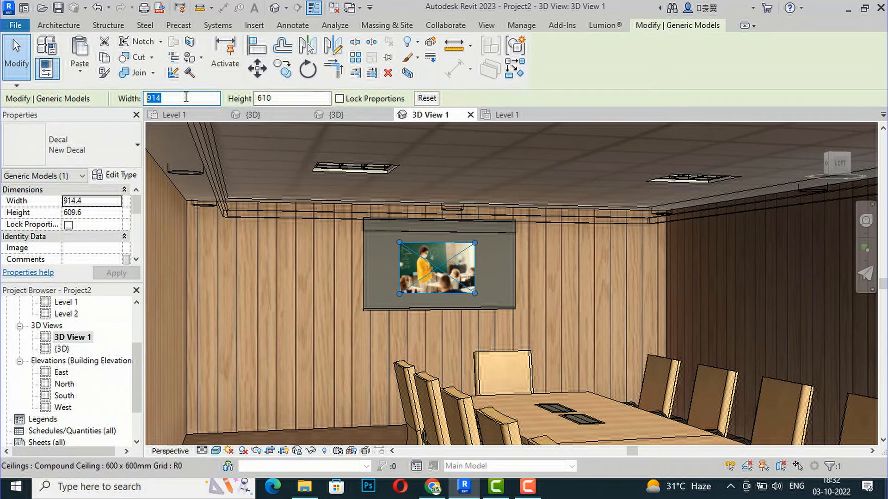
type("1200")
left_click(277, 97)
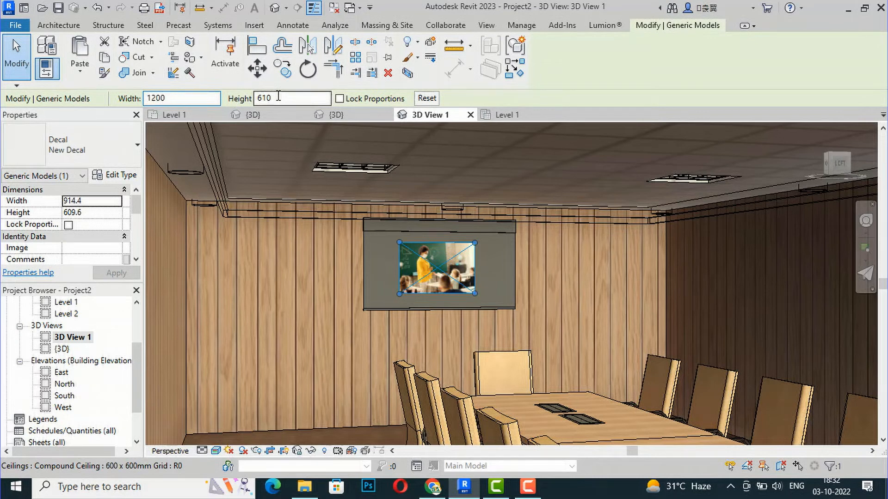
double_click(277, 98)
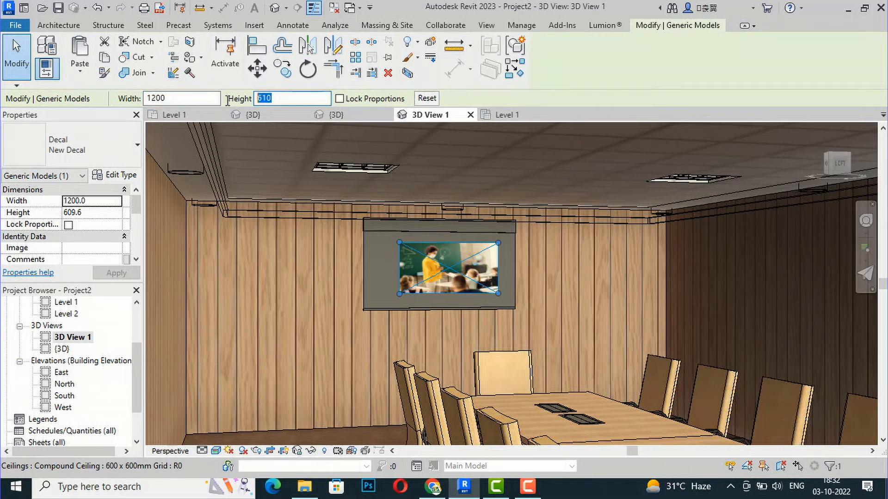
type("1200")
key("Return")
key("Escape")
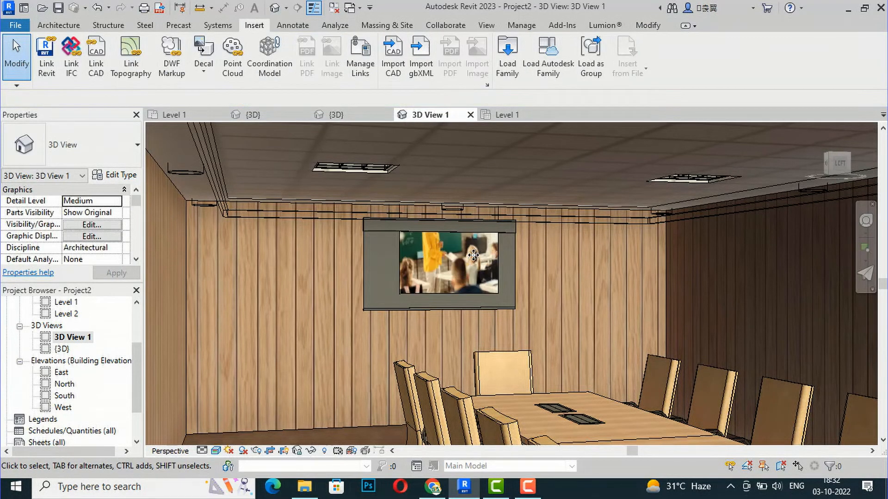
Step: Set the projection screen decal's height to 1000 mm and its width to 1800 mm
left_click(447, 291)
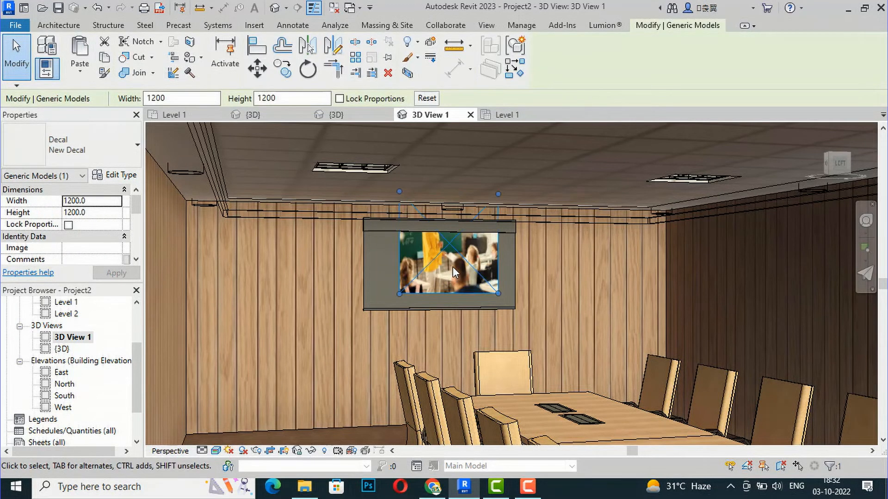
left_click_drag(289, 98, 249, 98)
type("1000")
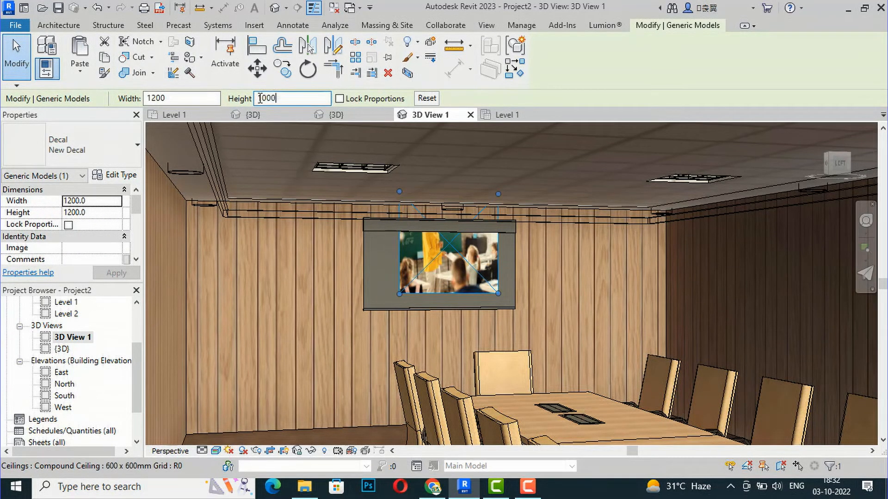
double_click(198, 98)
type("1800")
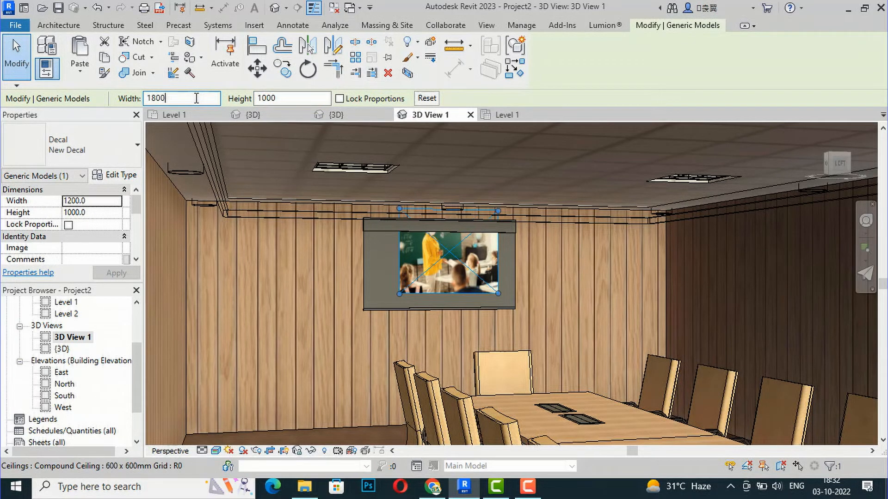
left_click(341, 240)
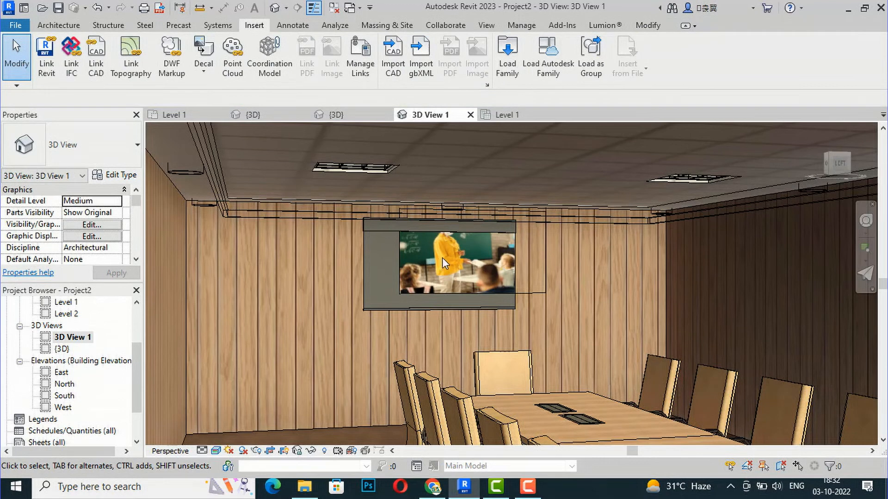
Step: Move the New Decal on the end wall so that it fits over the projection screen's face
left_click(448, 290)
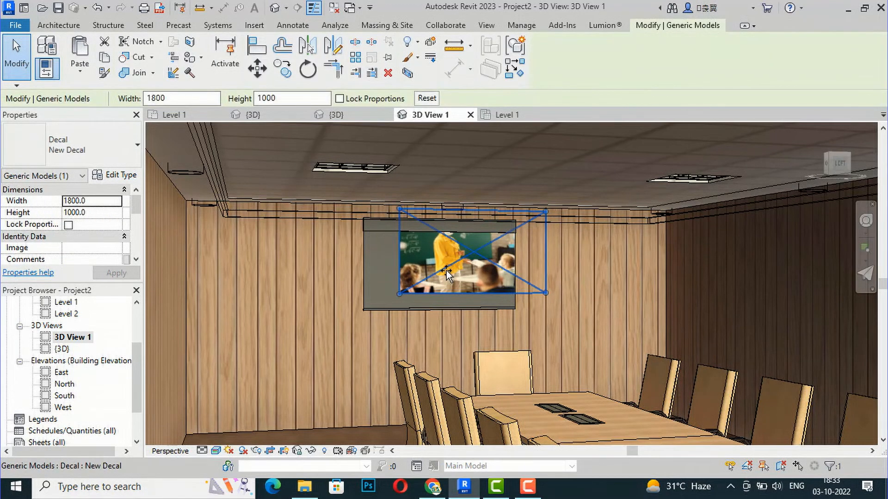
left_click_drag(446, 273, 440, 273)
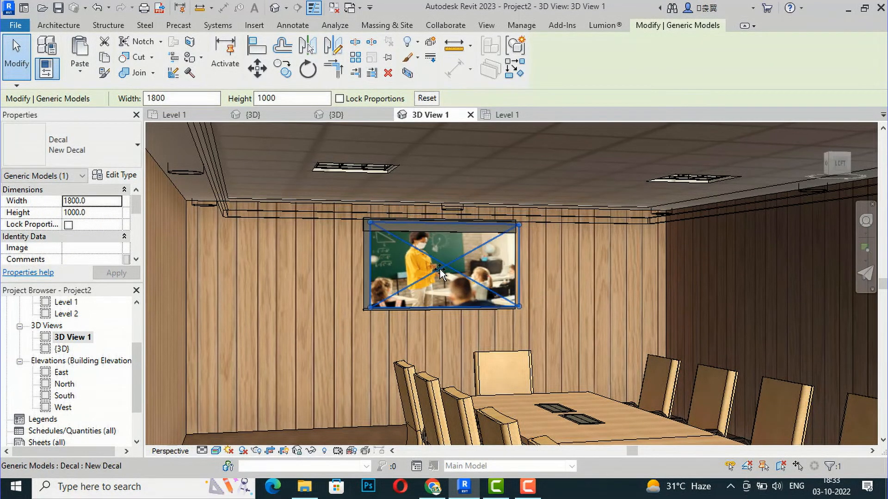
left_click(592, 284)
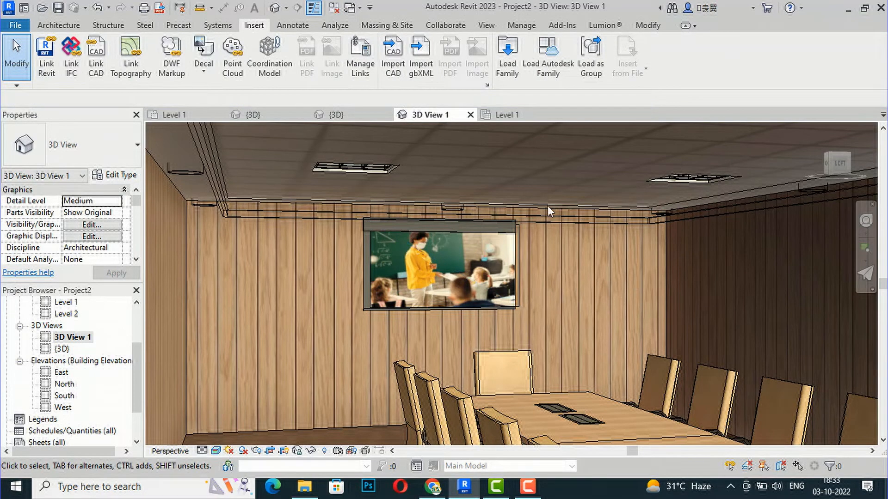
Step: Open the rendering settings for 3D View 1 and set Medium quality with Screen output resolution
scroll(463, 250, "down", 5)
scroll(456, 256, "down", 3)
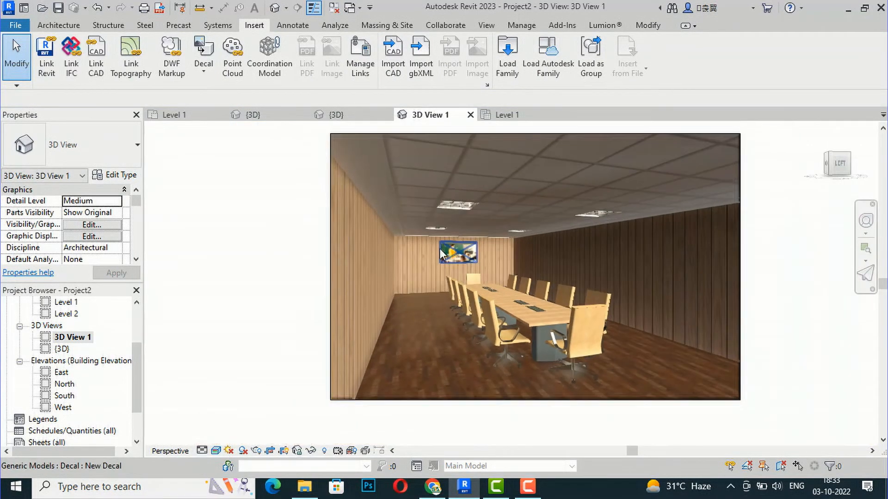
scroll(234, 337, "down", 1)
scroll(688, 254, "up", 1)
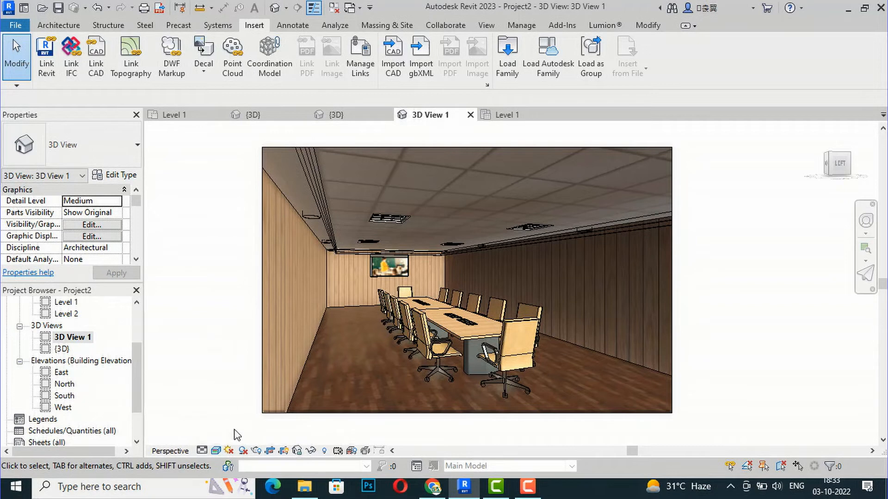
left_click(255, 453)
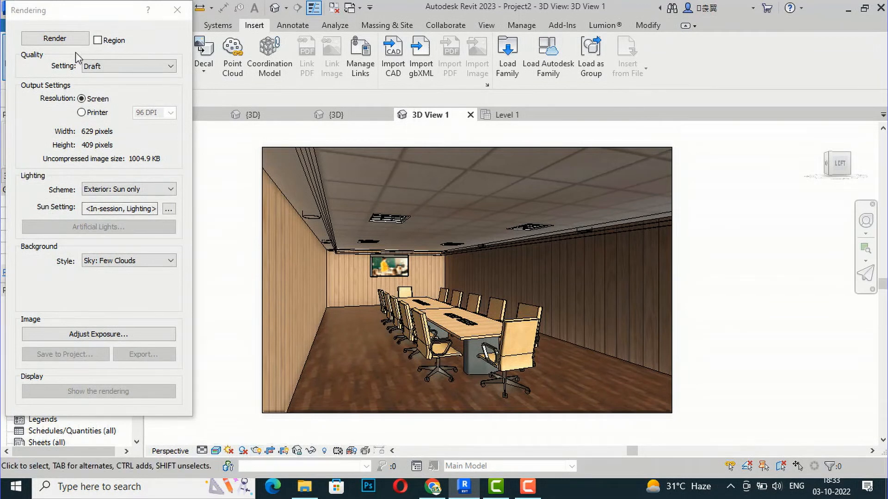
left_click(121, 67)
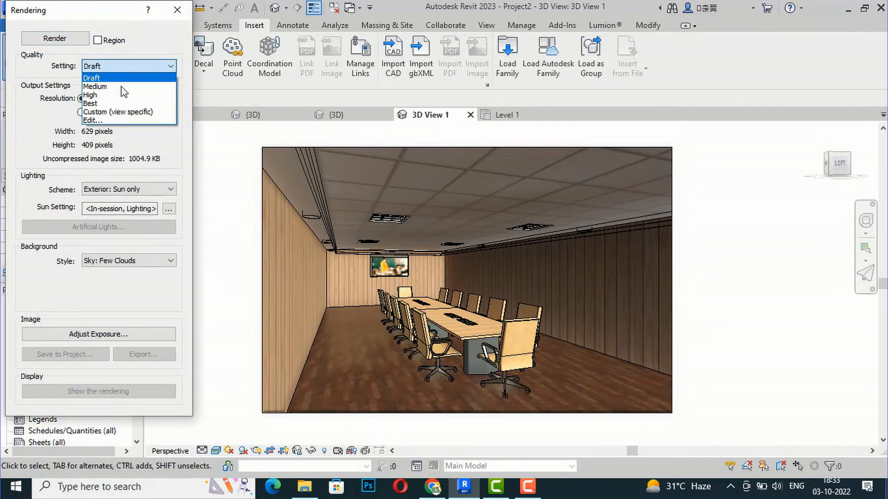
left_click(123, 87)
left_click(98, 113)
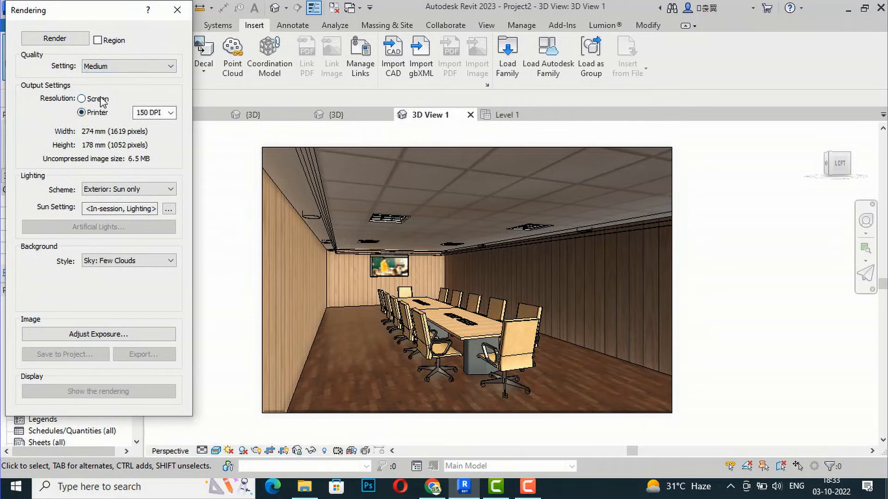
left_click(101, 99)
Step: Set the lighting scheme to Exterior: Sun and Artificial, accept the artificial lights, and keep the Sky: Few Clouds background
left_click(127, 189)
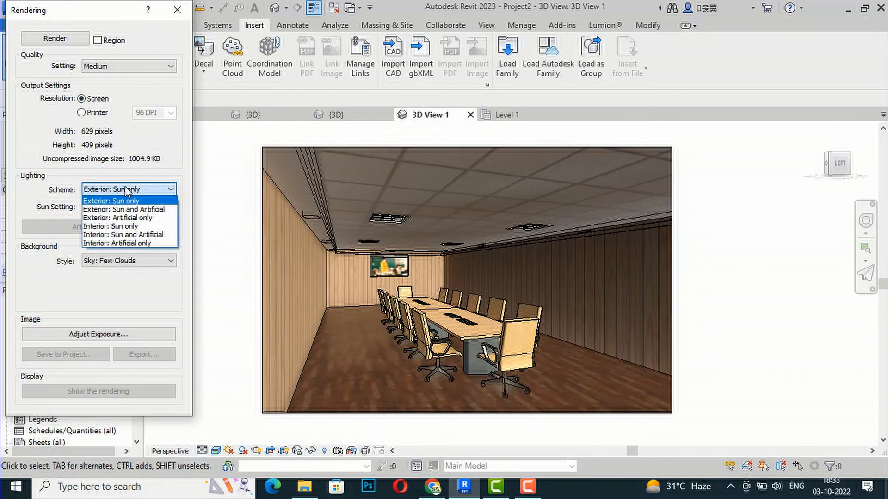
left_click(127, 210)
left_click(124, 227)
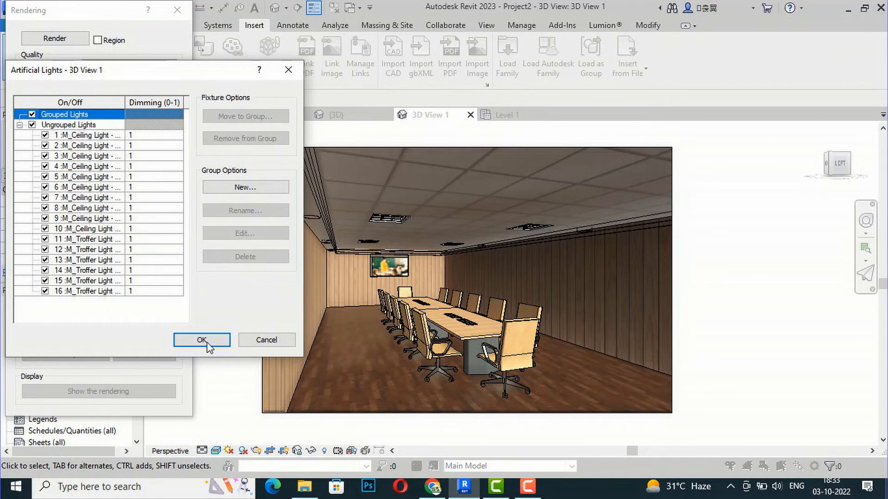
left_click(206, 343)
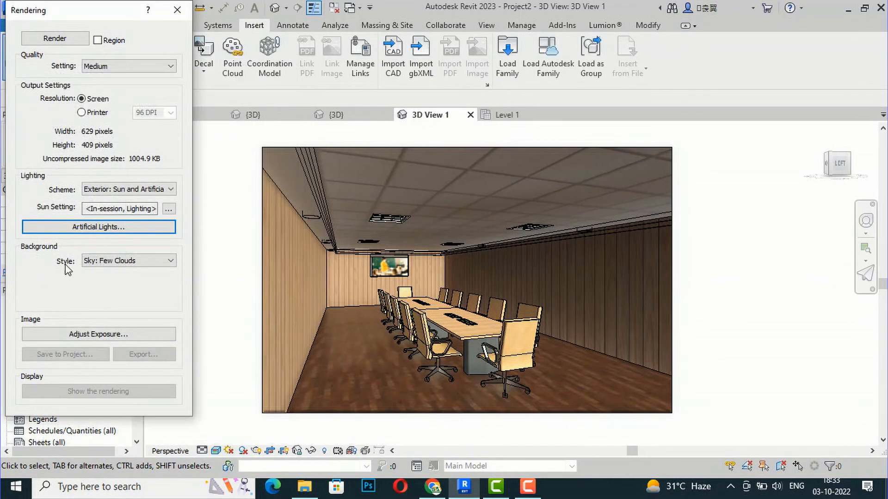
left_click(116, 262)
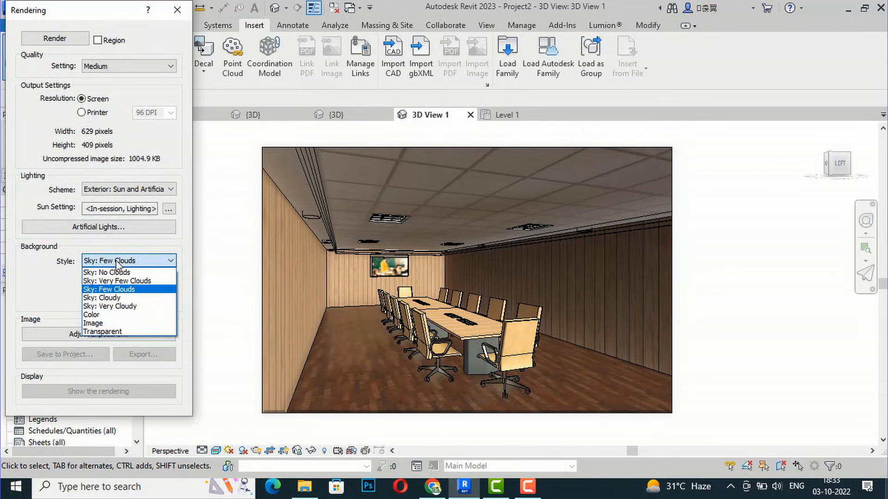
left_click(115, 262)
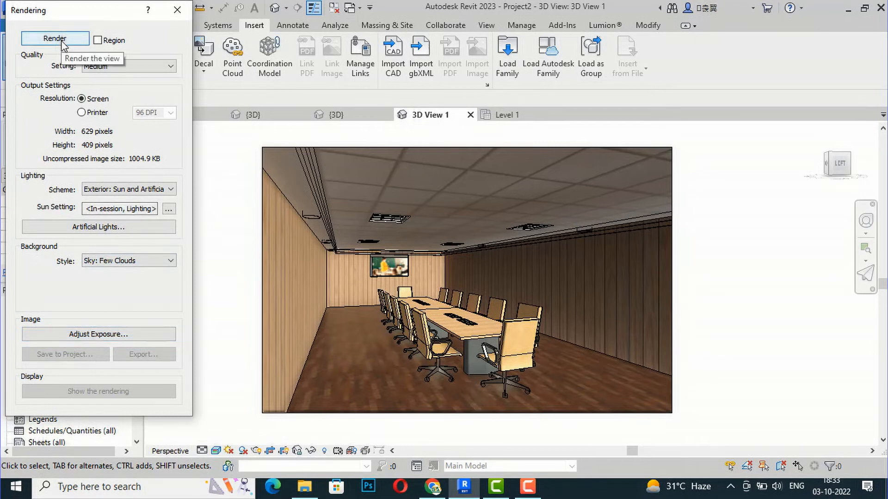
Step: Switch the output to Printer resolution at 150 DPI, start rendering the view, and stop the render early
left_click(82, 112)
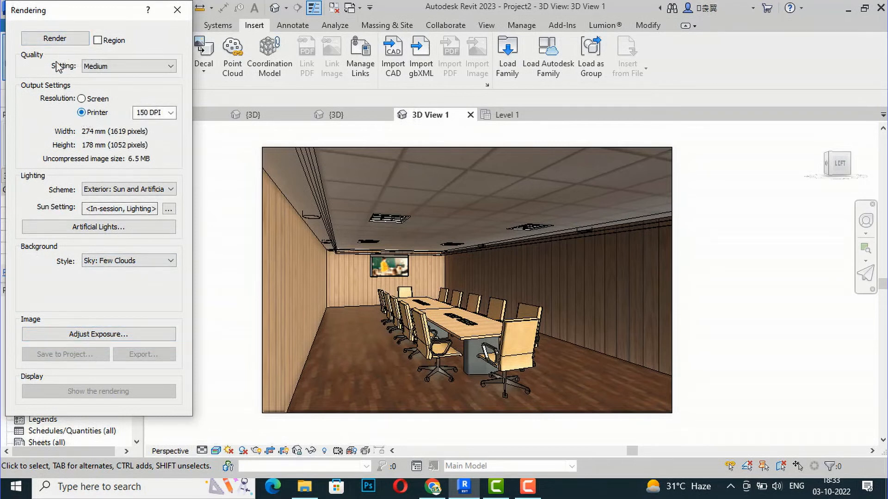
left_click(54, 40)
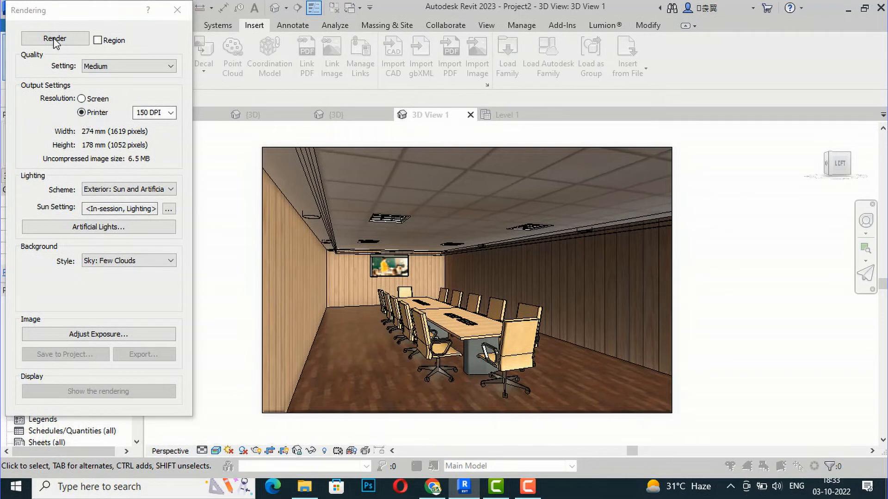
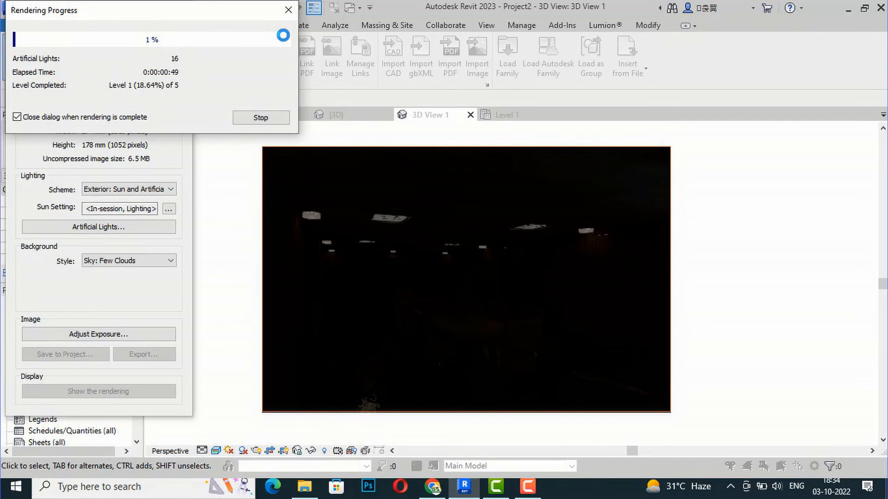
left_click(288, 10)
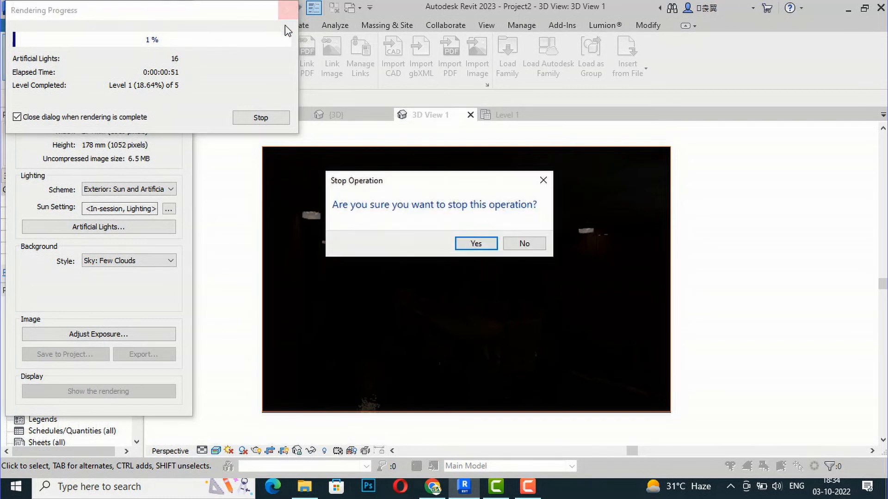
left_click(475, 244)
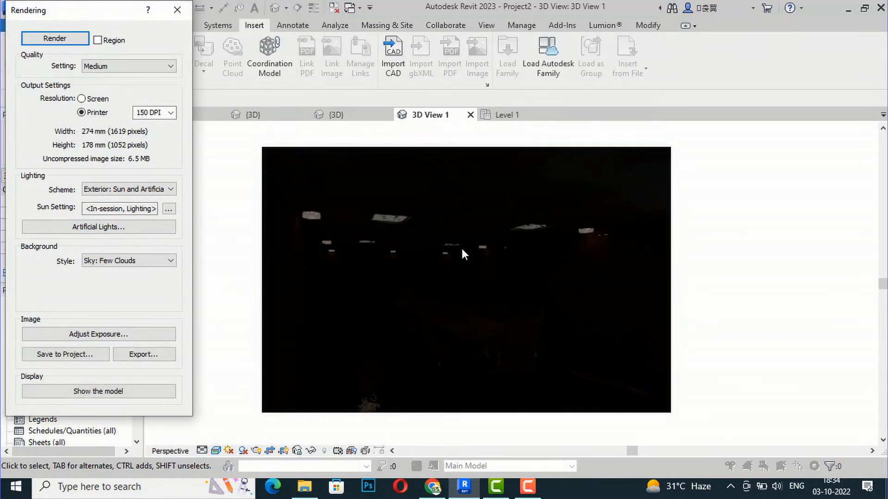
Step: Brighten the rendered image by setting its exposure value to 8.85, and apply the exposure settings
left_click(112, 334)
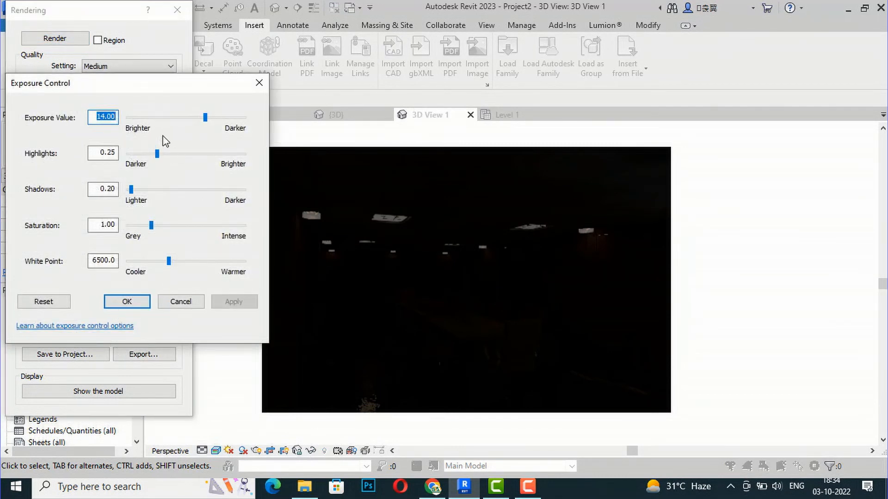
left_click_drag(204, 119, 183, 119)
left_click_drag(177, 119, 181, 119)
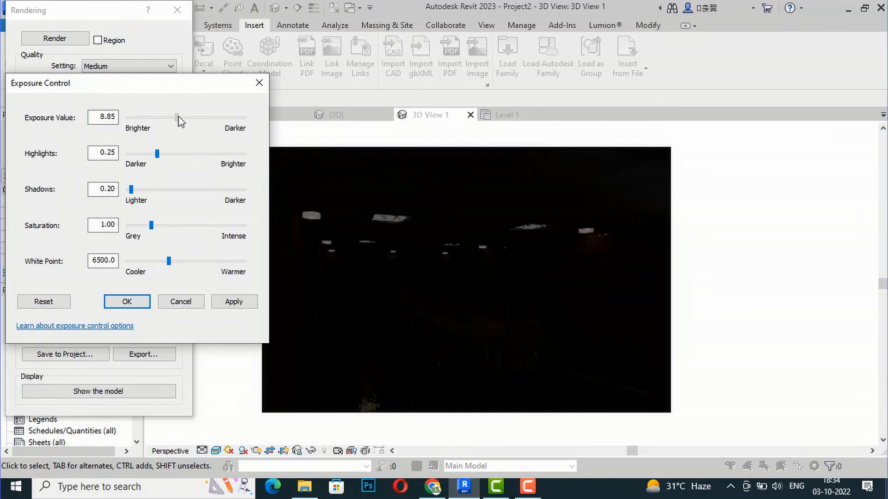
left_click(237, 301)
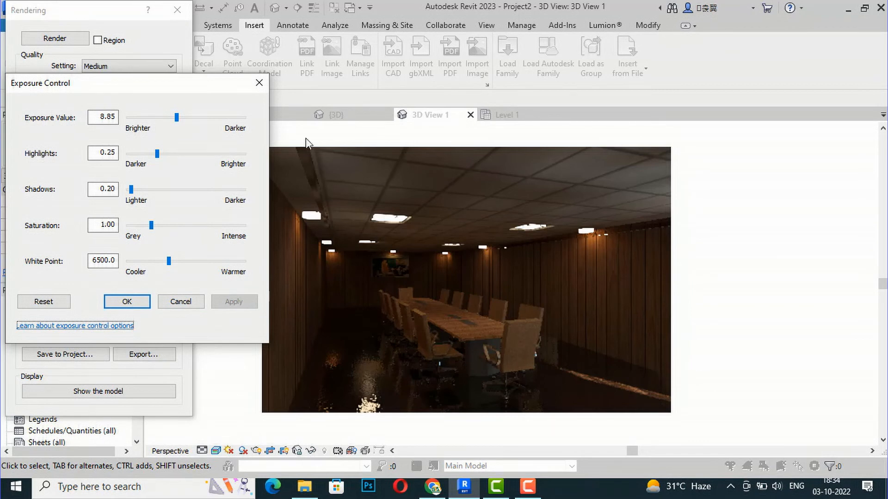
left_click(130, 302)
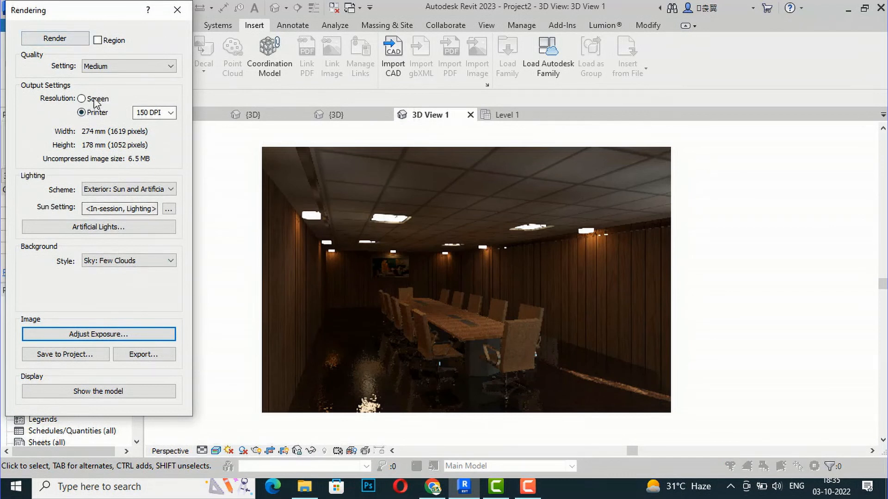
Step: Keep the render quality at Medium and render the conference room view again to completion
left_click(112, 66)
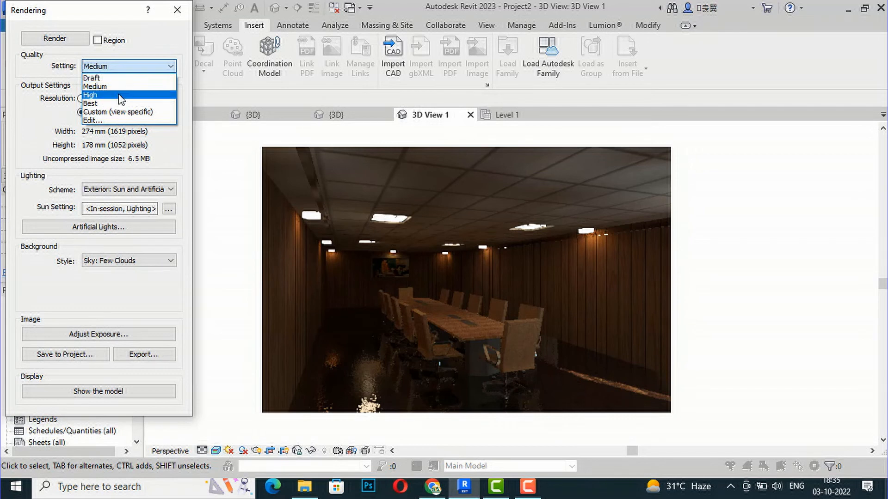
left_click(117, 87)
left_click(43, 42)
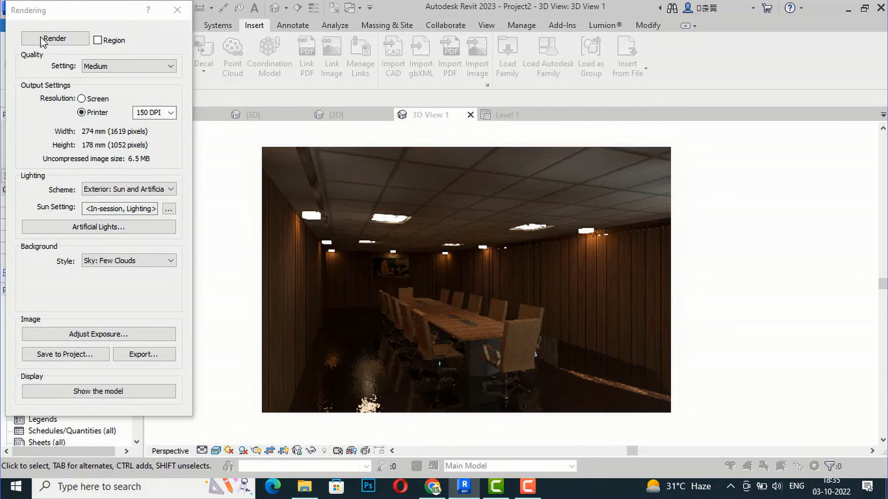
left_click(54, 39)
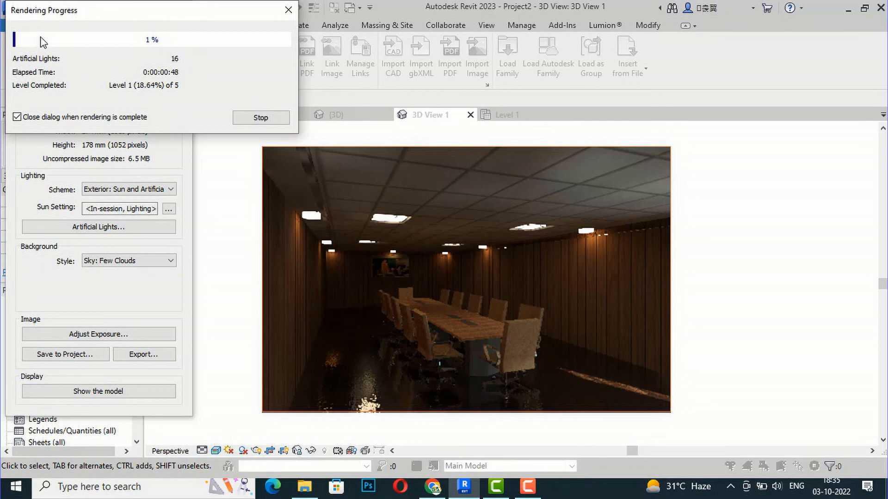
left_click(536, 492)
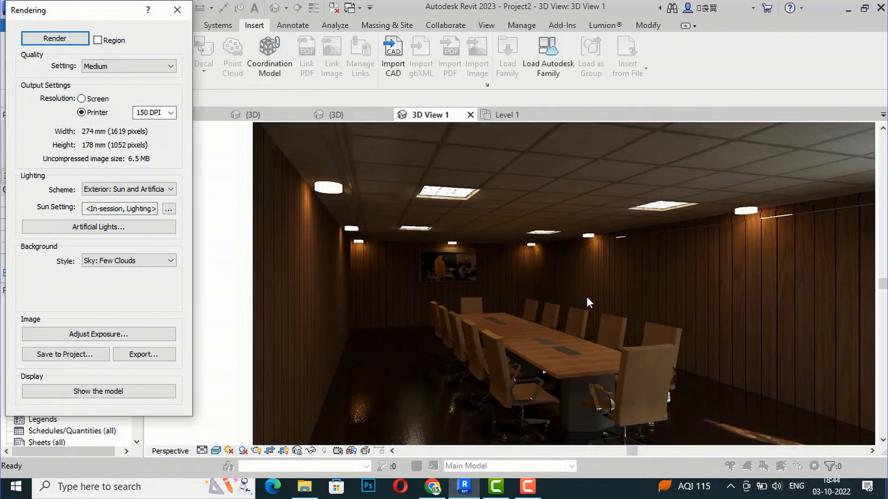
Step: Export the finished rendering to the Downloads folder as the JPEG file 3D View 1
scroll(357, 178, "down", 1)
scroll(465, 283, "up", 1)
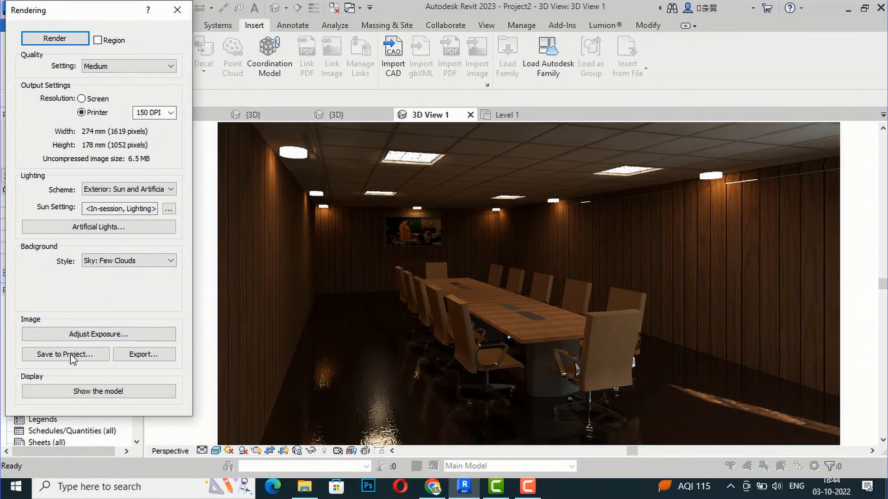
left_click(142, 359)
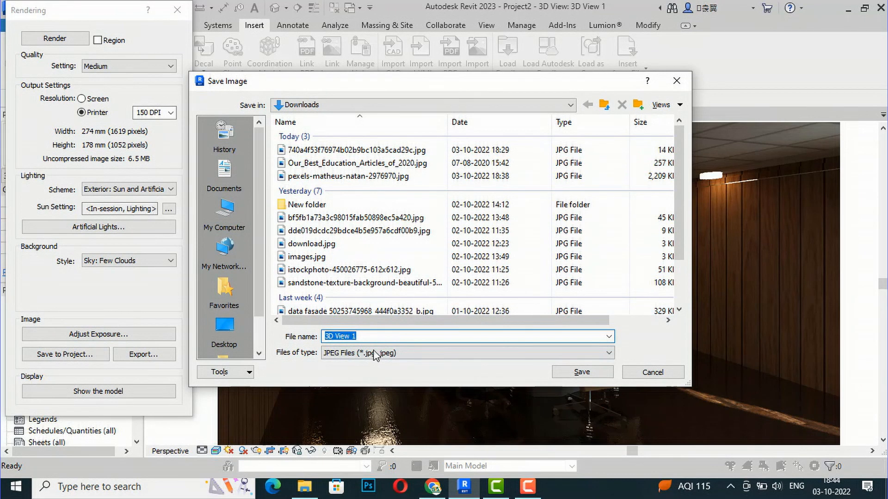
left_click(582, 372)
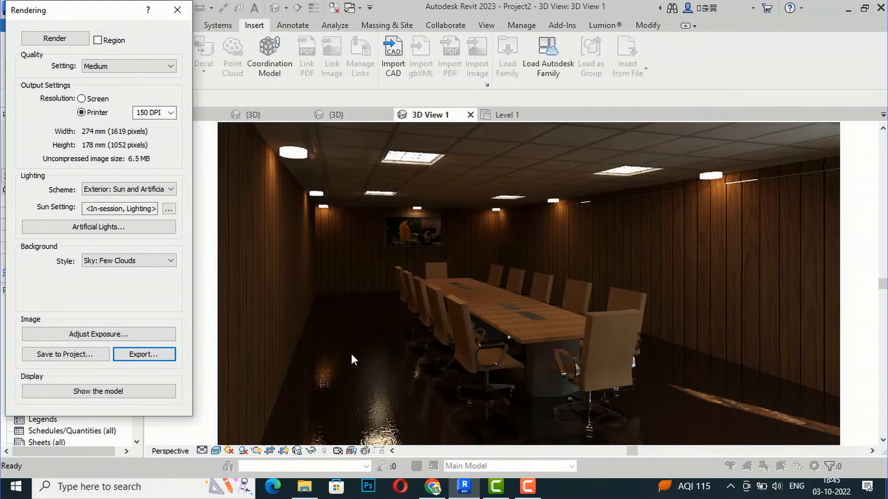
Step: Switch to File Explorer and open 3D View 1.jpg from Downloads to inspect the exported rendering up close
left_click(307, 487)
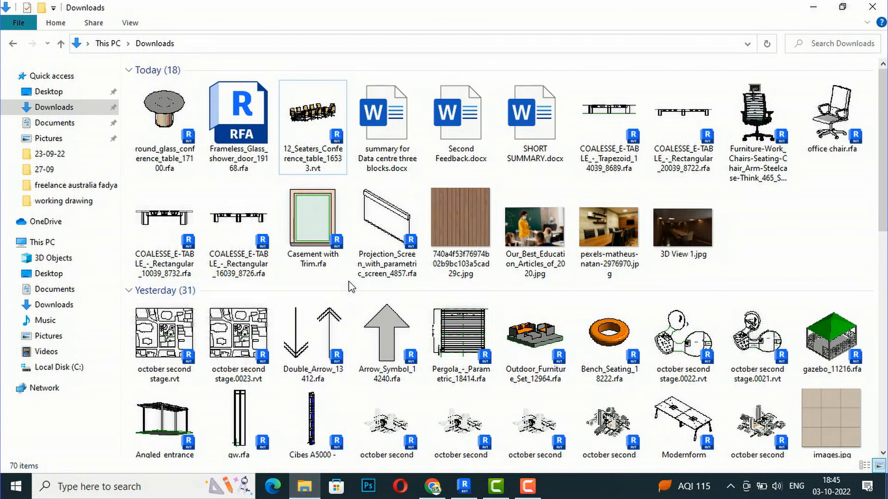
left_click(694, 231)
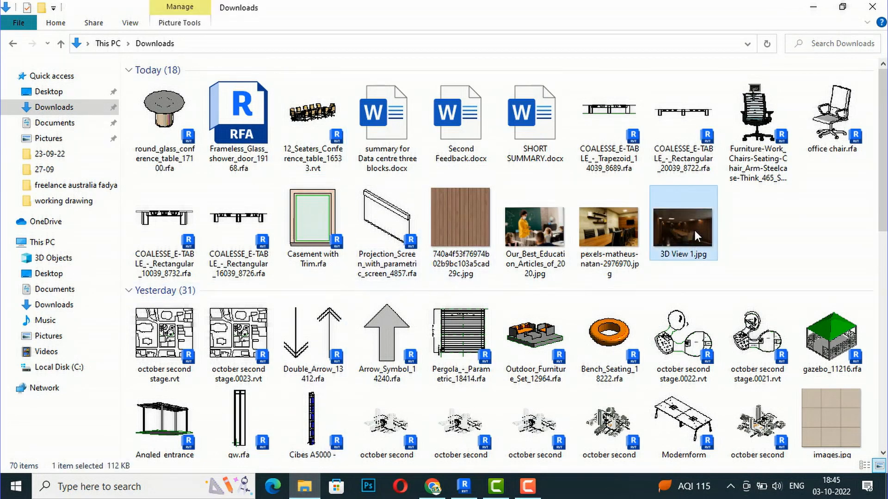
double_click(694, 230)
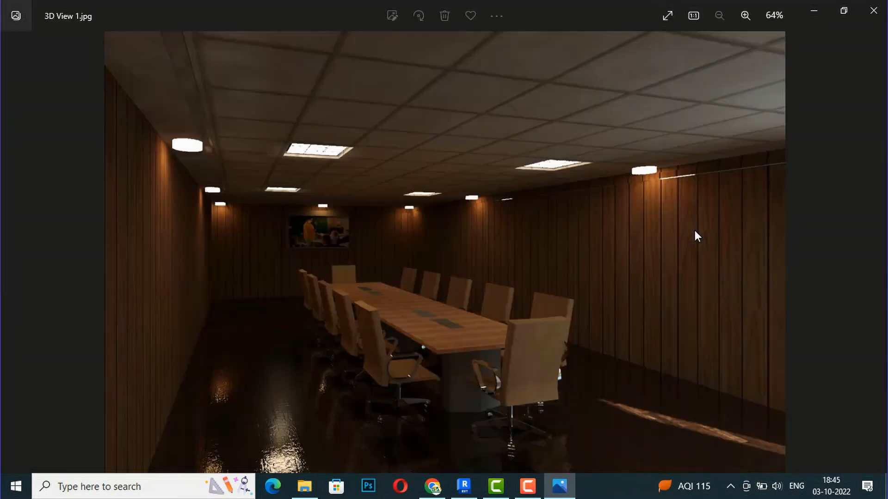
scroll(576, 307, "up", 1)
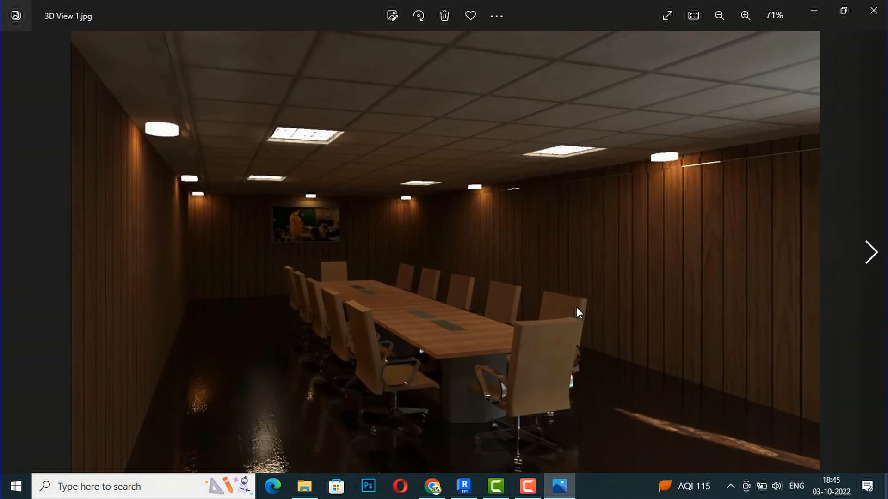